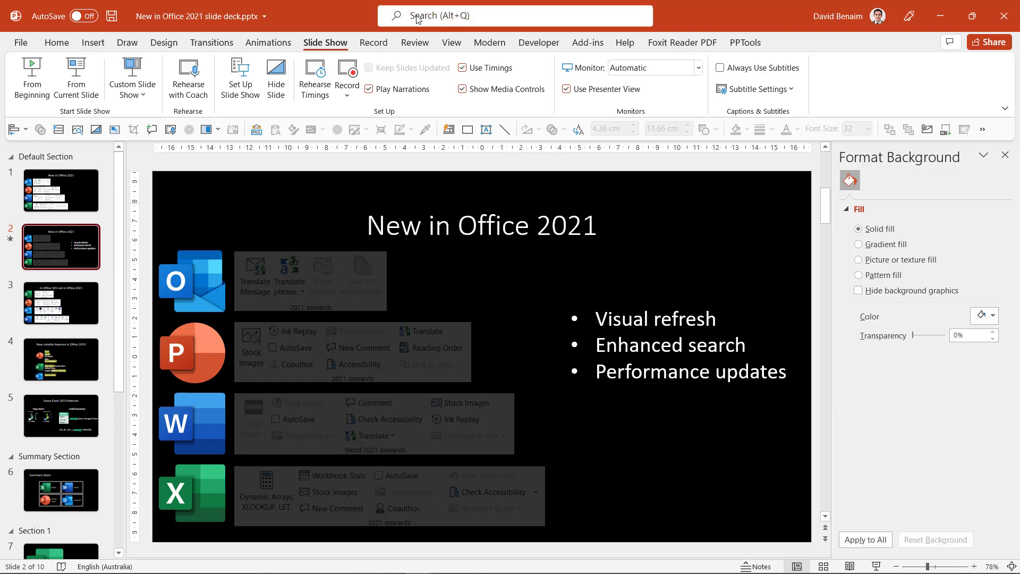
Search for 'visual' in the search box, then dismiss the results
click(416, 17)
text(visual)
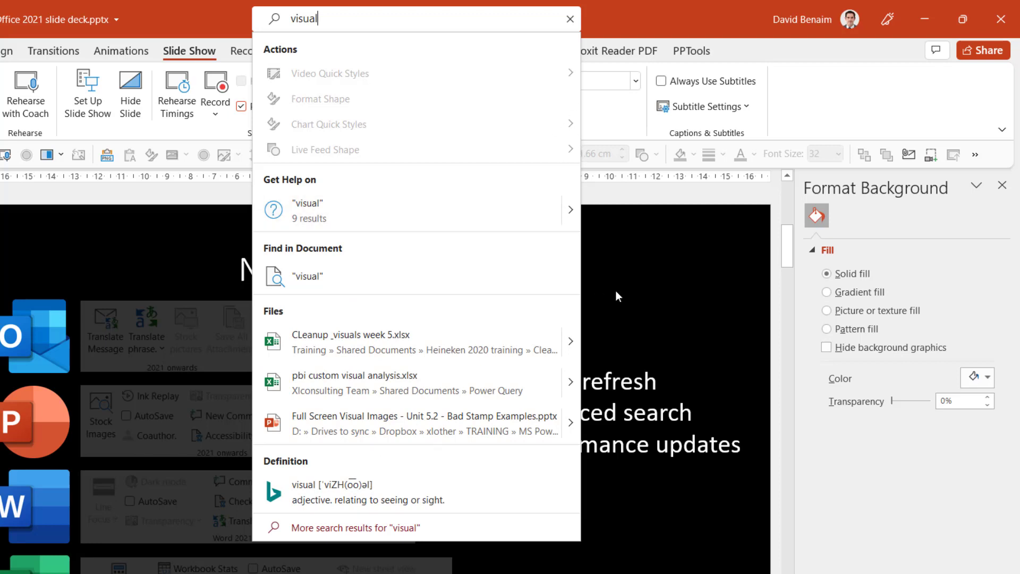
click(725, 234)
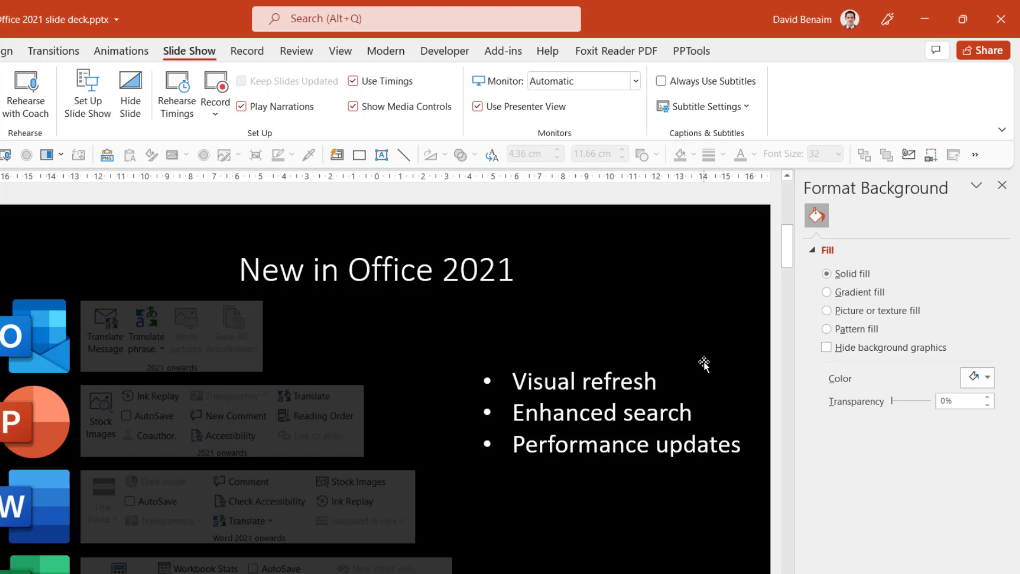
Move the Quick Access Toolbar above the ribbon and look through the Insert, Home and Draw commands
right_click(46, 161)
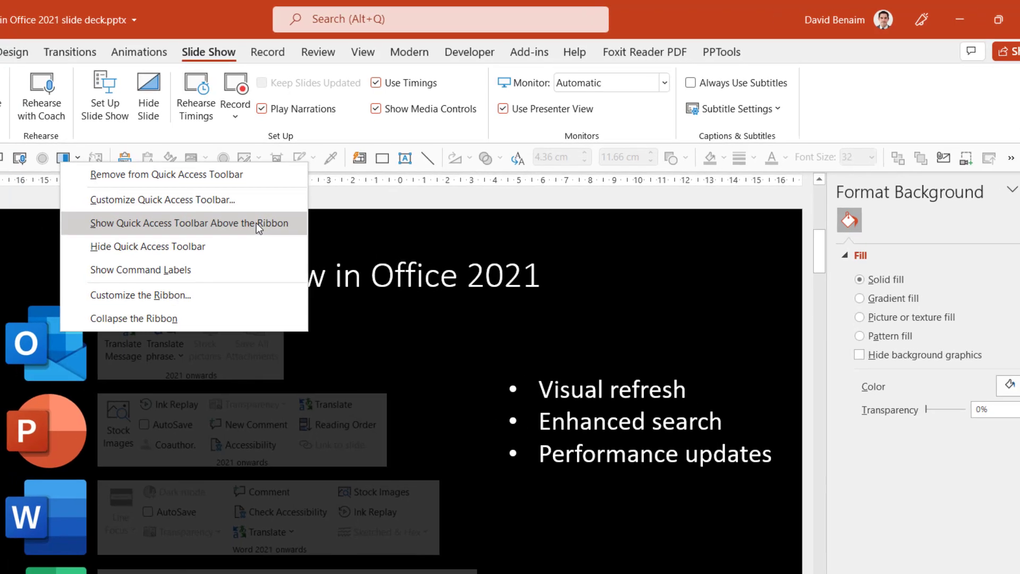
click(212, 218)
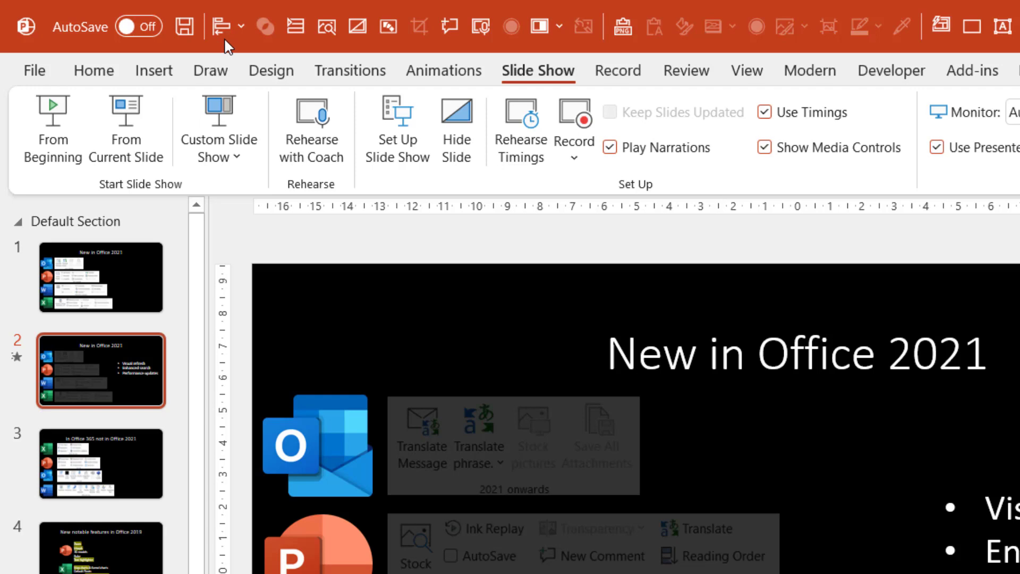
right_click(395, 137)
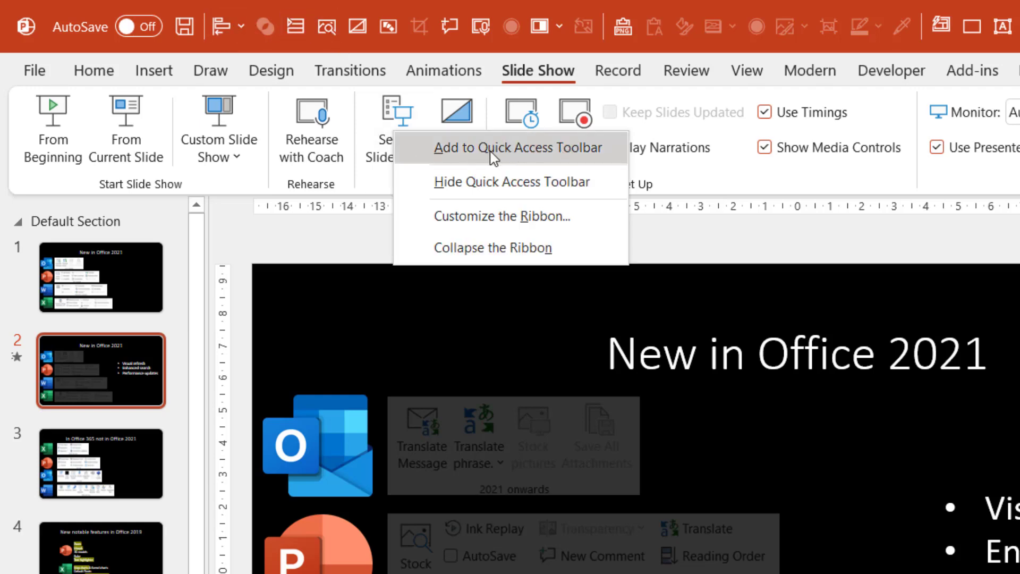
click(304, 1)
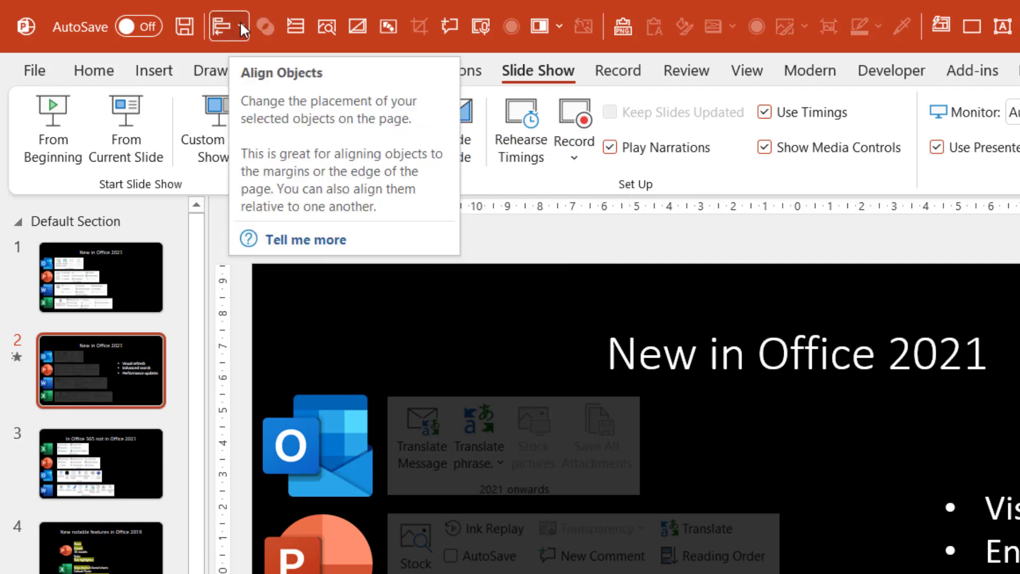
click(151, 73)
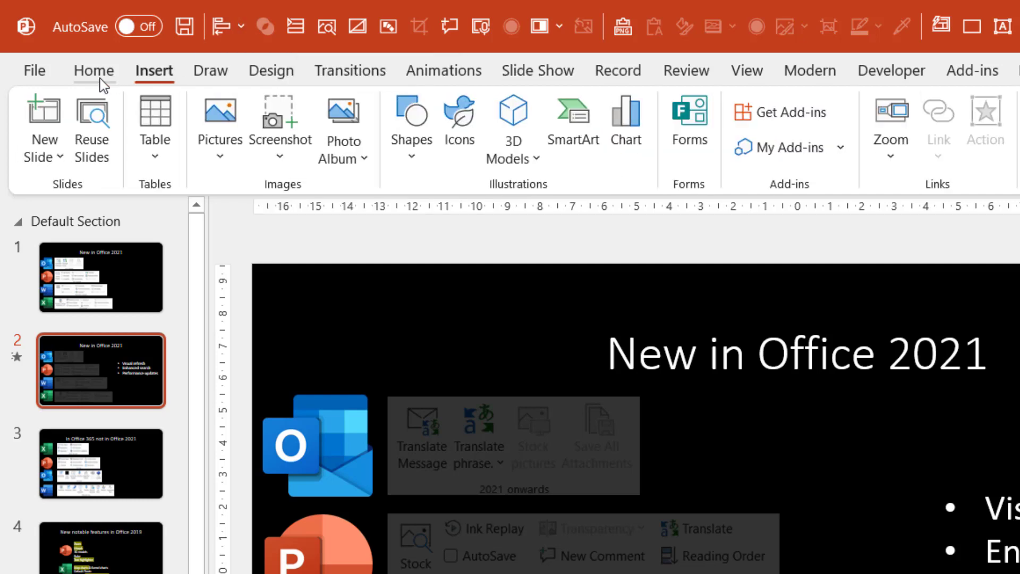
click(99, 74)
click(210, 71)
Hide the Quick Access Toolbar, then bring it back
right_click(211, 24)
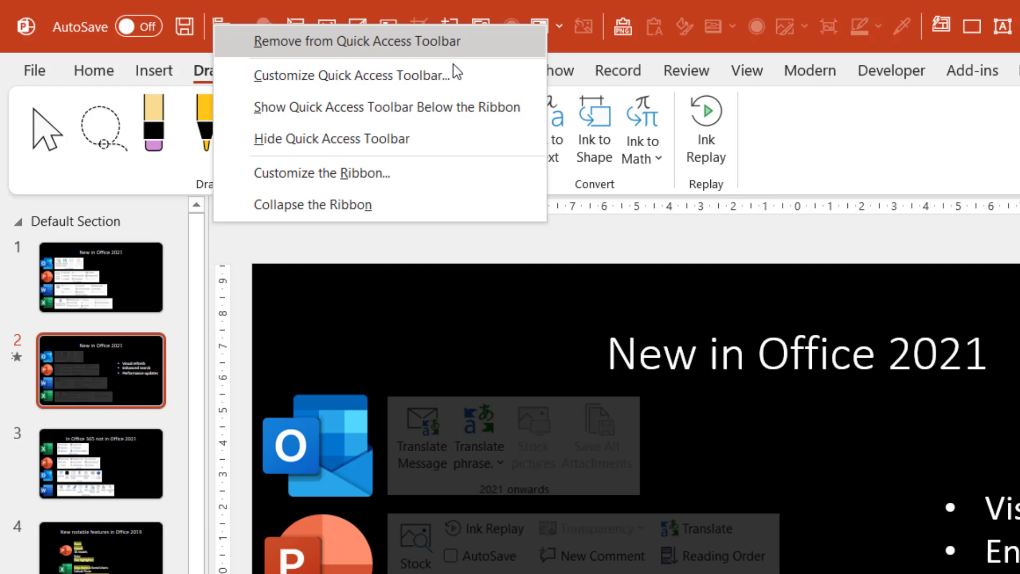
click(378, 153)
right_click(381, 186)
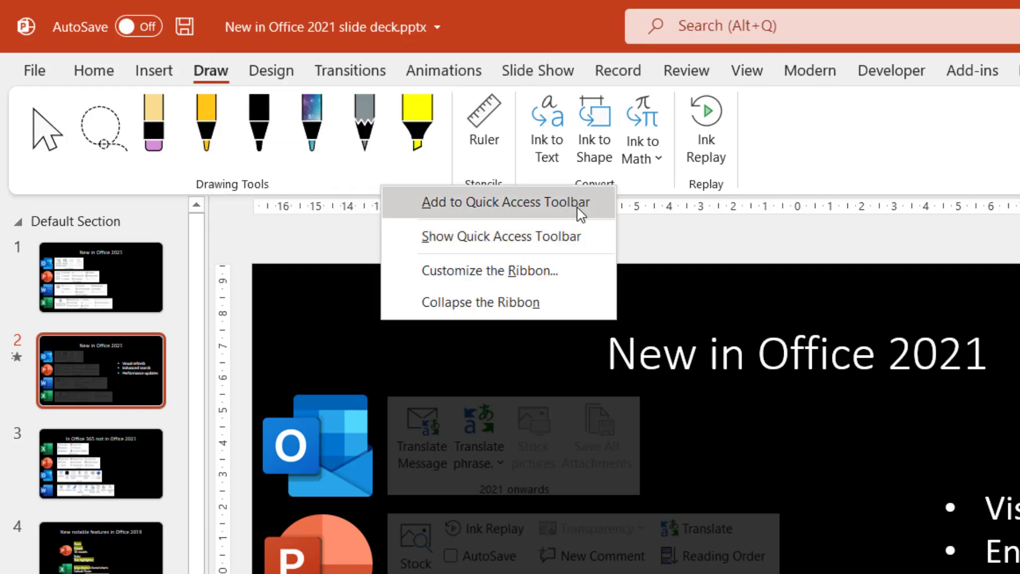
click(580, 235)
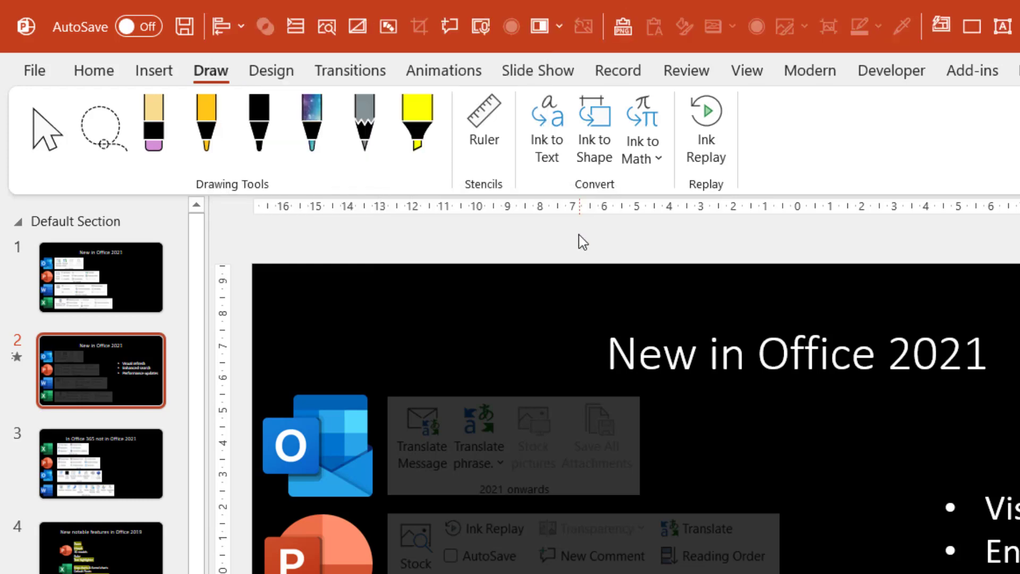
Move the Quick Access Toolbar below the ribbon and show command labels
right_click(366, 27)
click(606, 111)
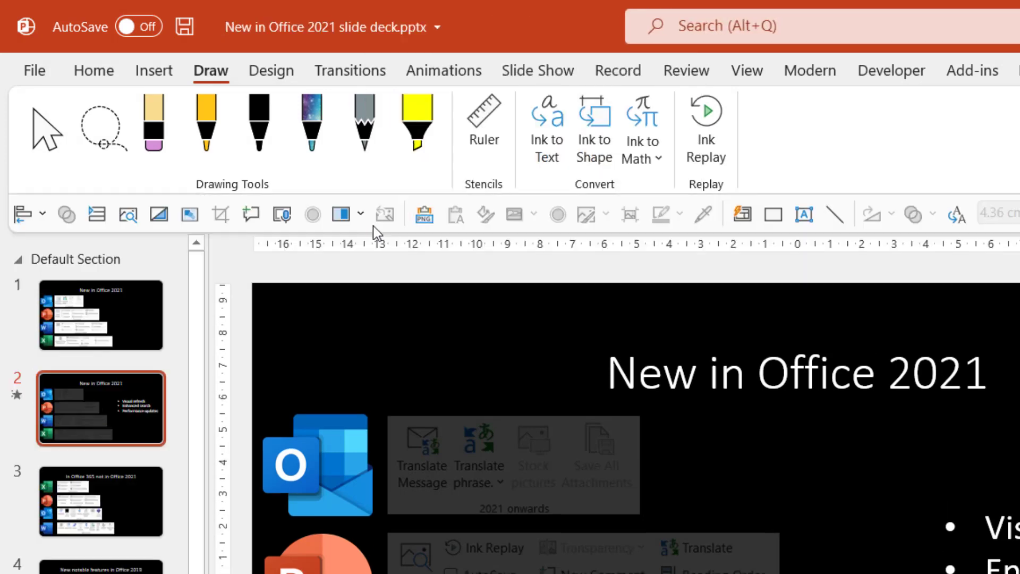
right_click(284, 216)
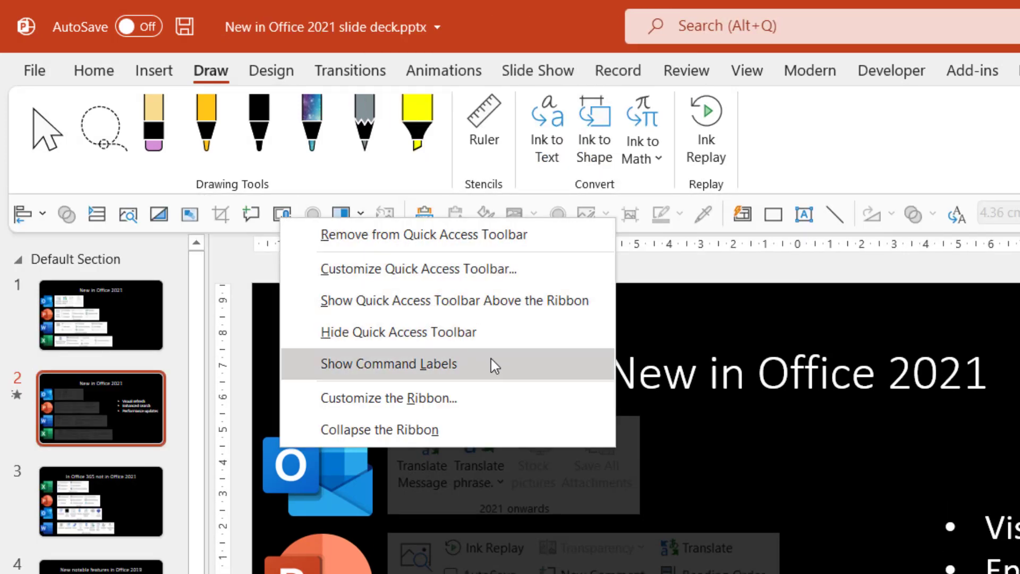
click(502, 369)
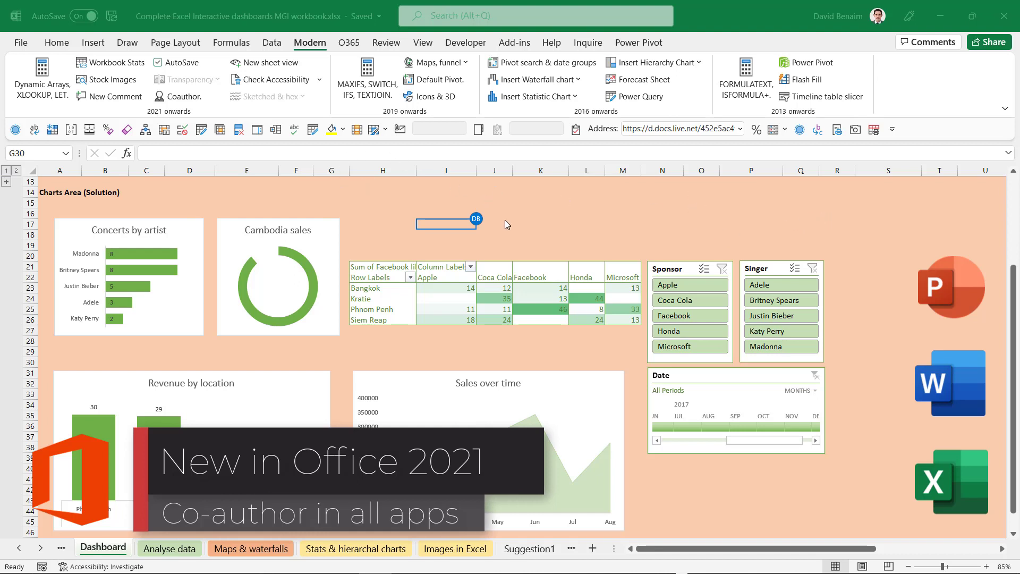
Select cells L16 and N16 beside the co-author flag, then show the Review commands
mouse_move(473, 218)
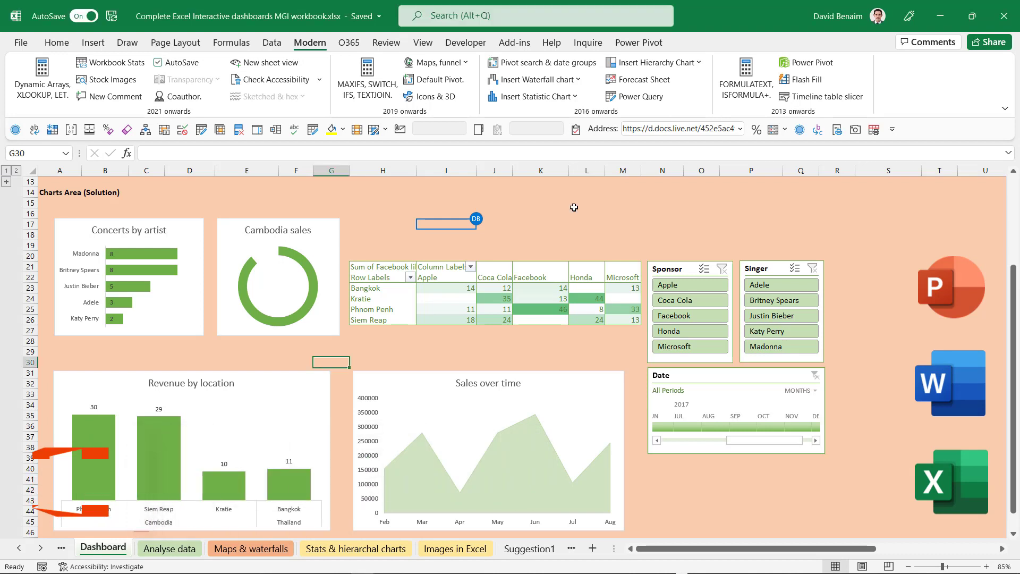
click(604, 215)
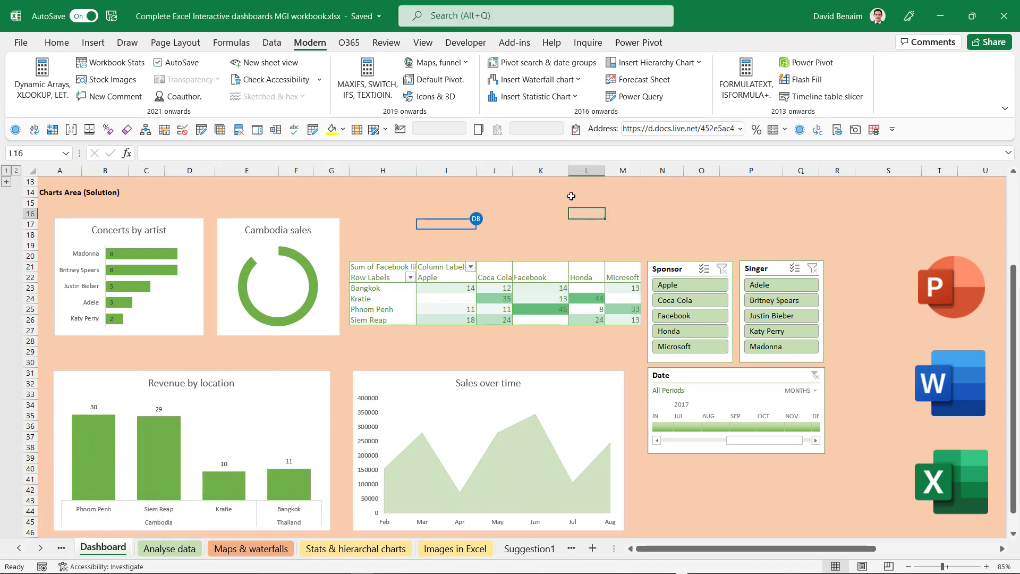
mouse_move(478, 218)
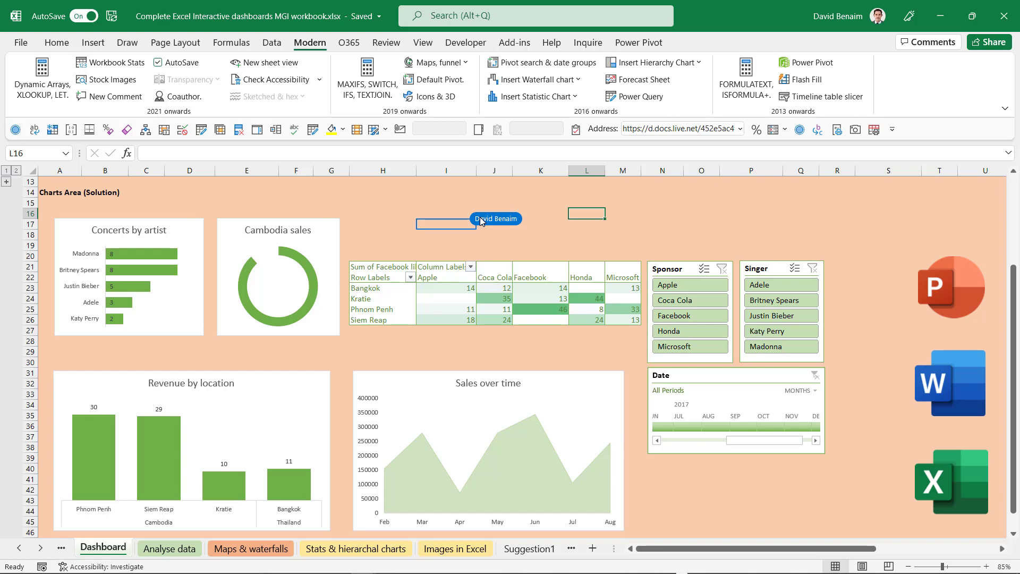
click(678, 213)
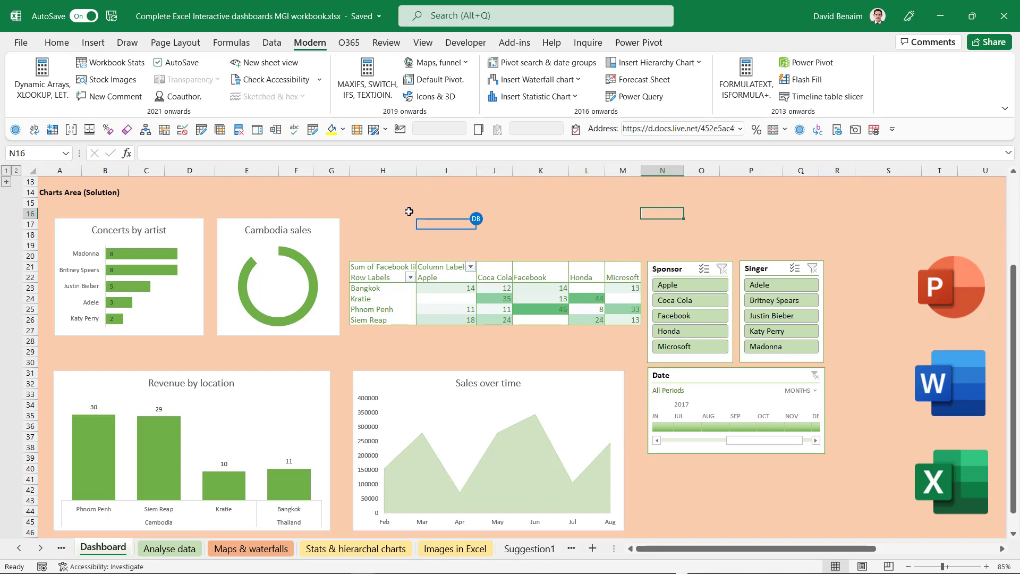
click(387, 43)
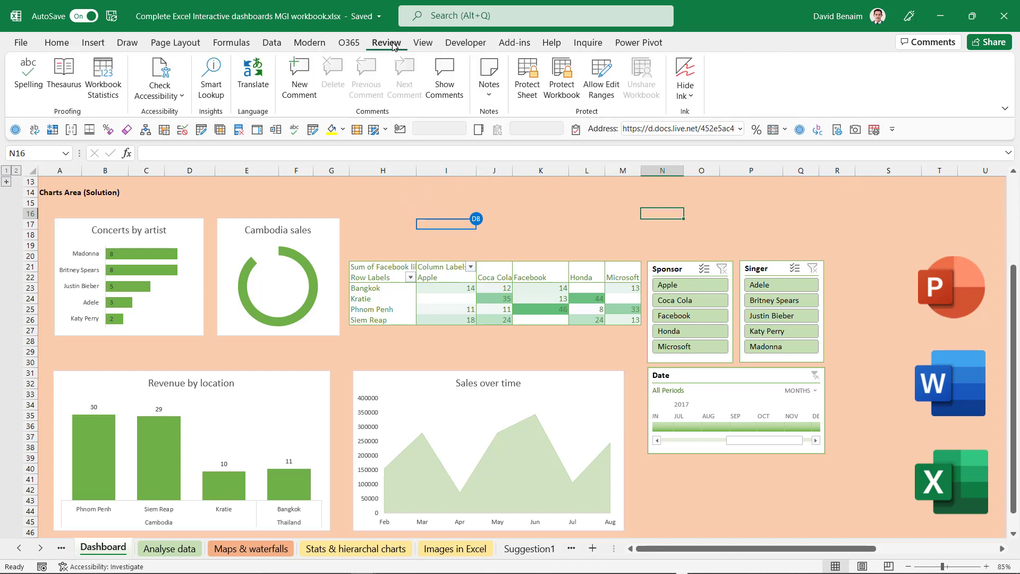
Post the comment 'Like this' on cell N16 and add a reply to it
click(306, 85)
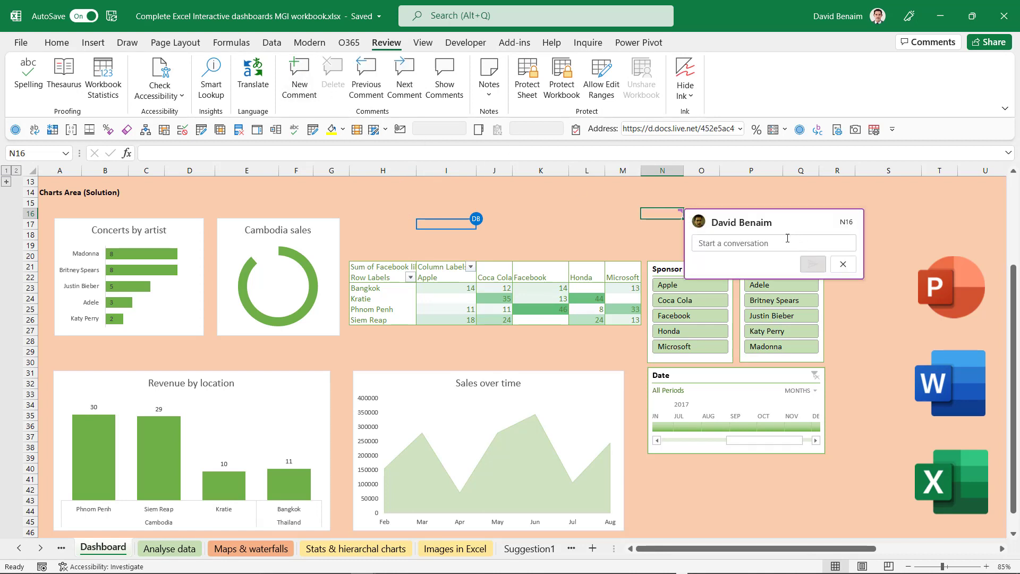
text(Like this)
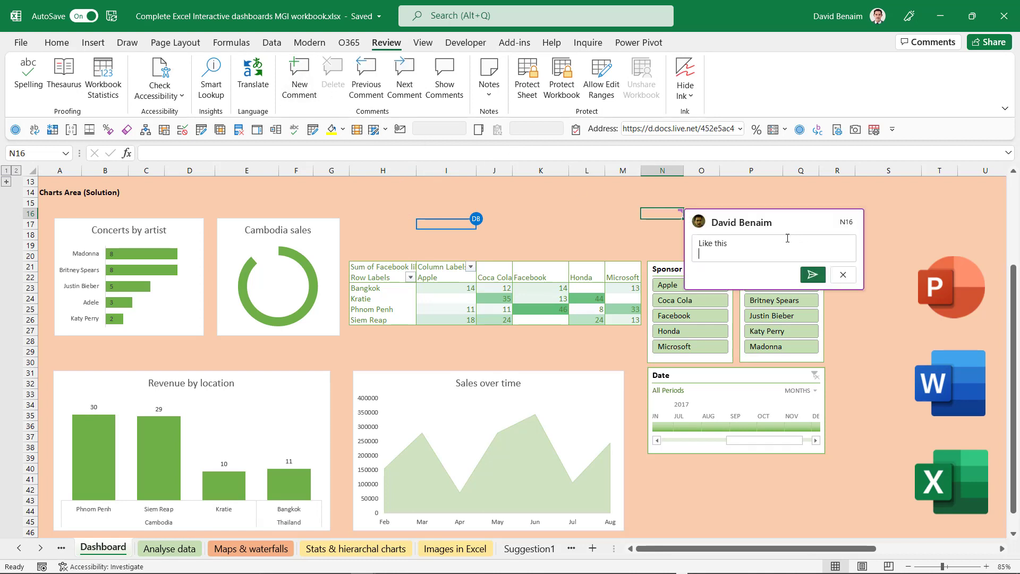
key(ctrl+Return)
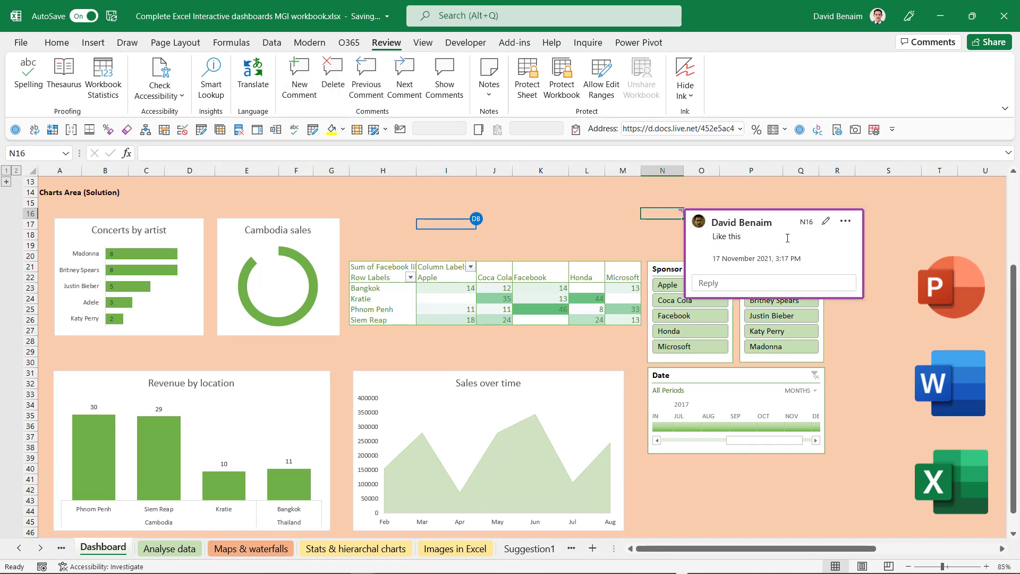
click(739, 282)
text(Reply)
key(ctrl+Return)
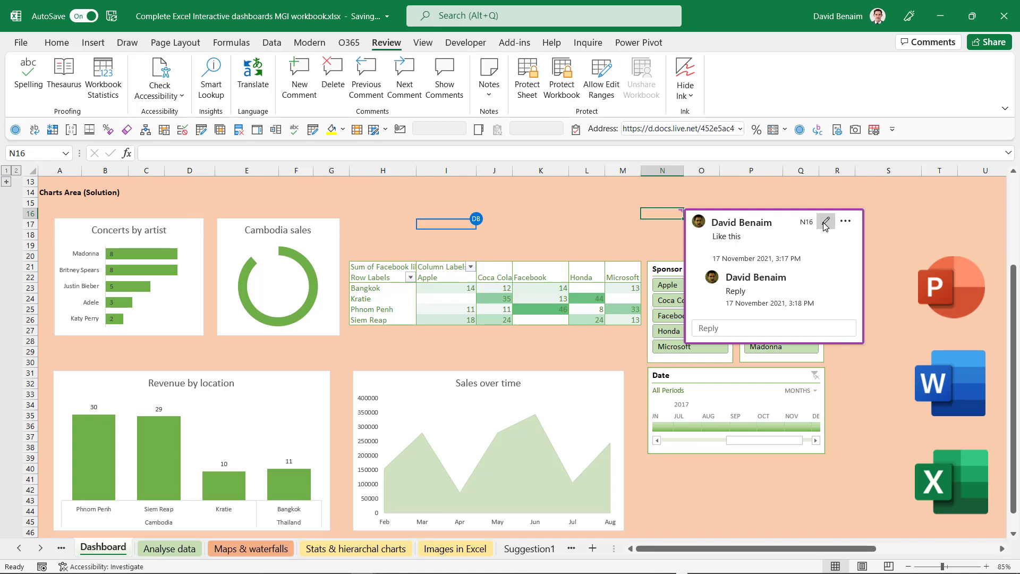
Add the comment 'New' to S31, review all threads in the Comments pane, then select L15
click(844, 221)
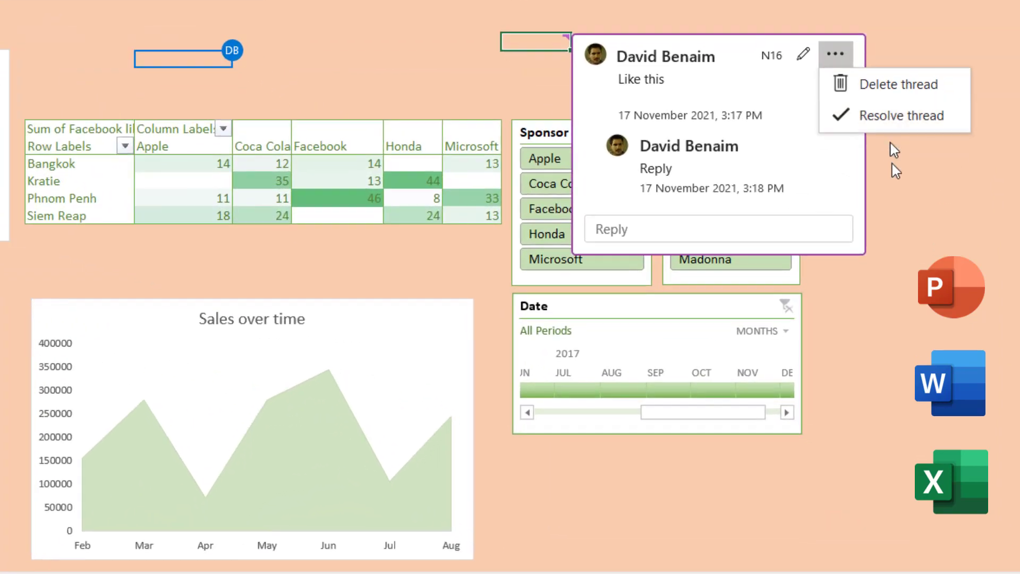
click(893, 301)
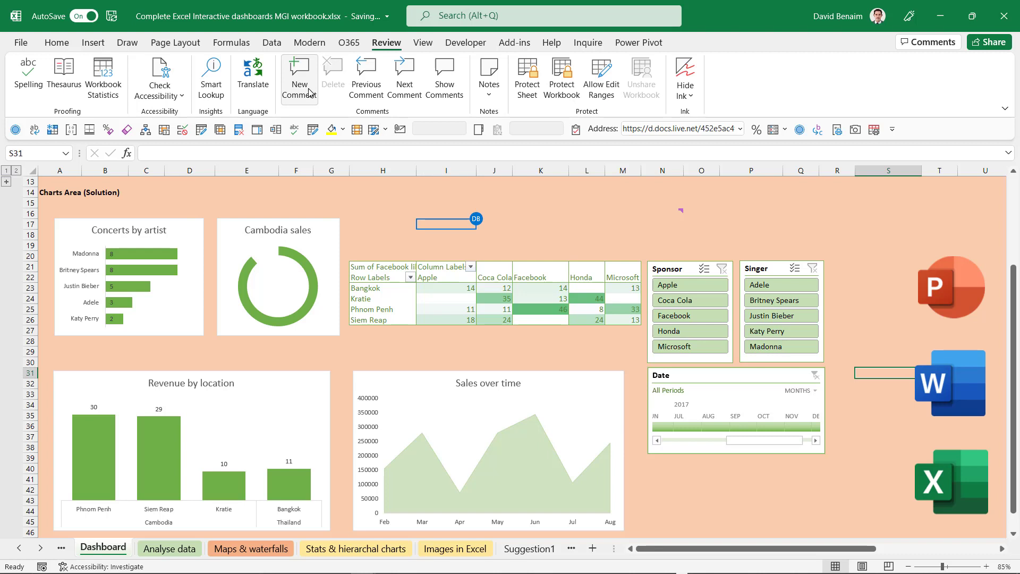
click(309, 92)
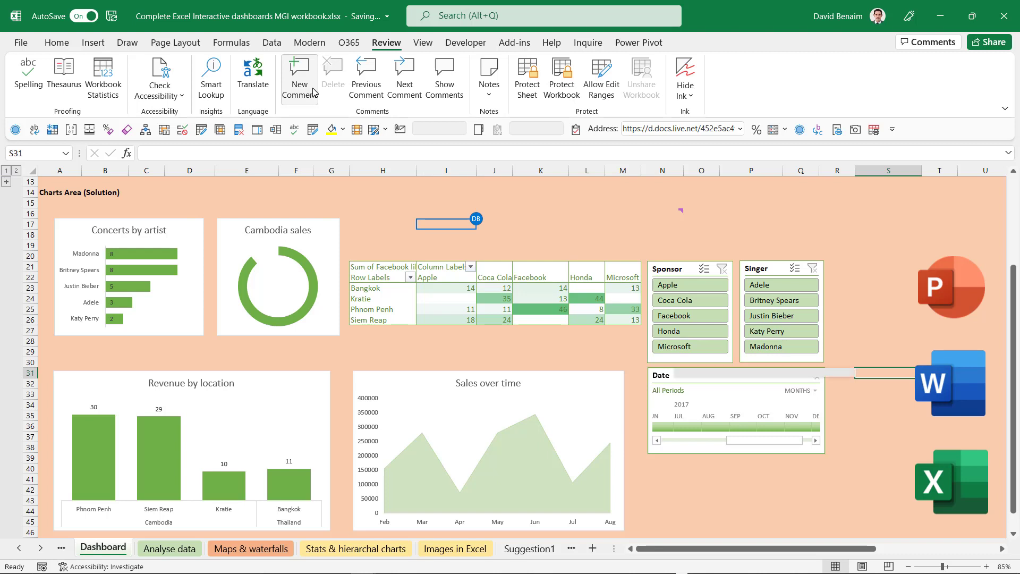
text(New)
key(ctrl+Return)
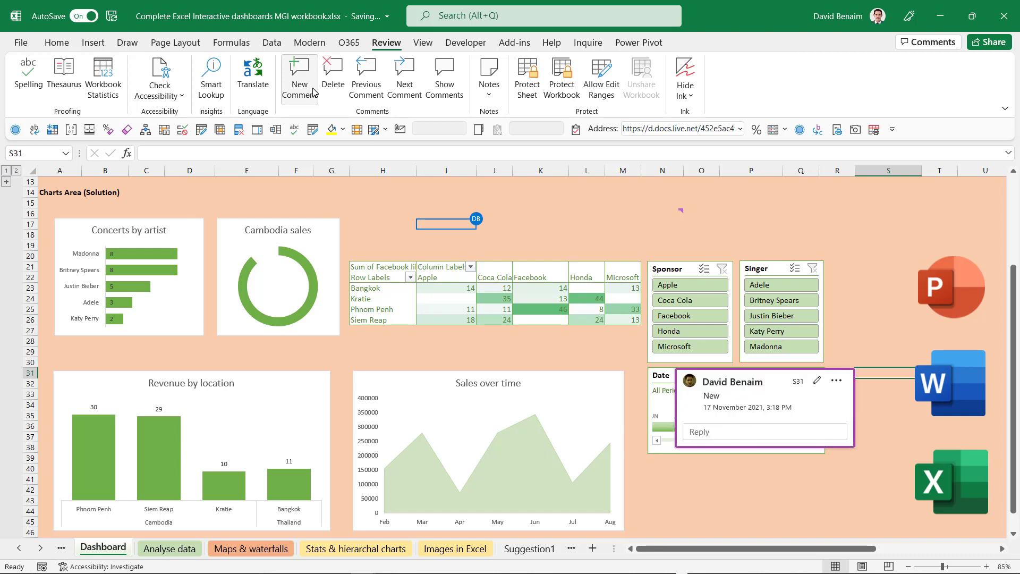
click(924, 42)
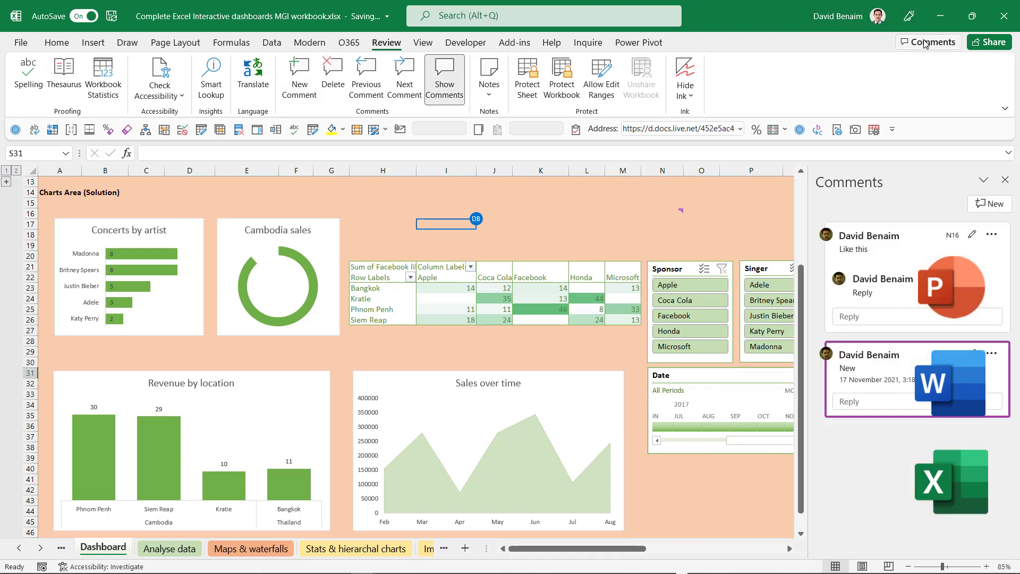
click(1006, 181)
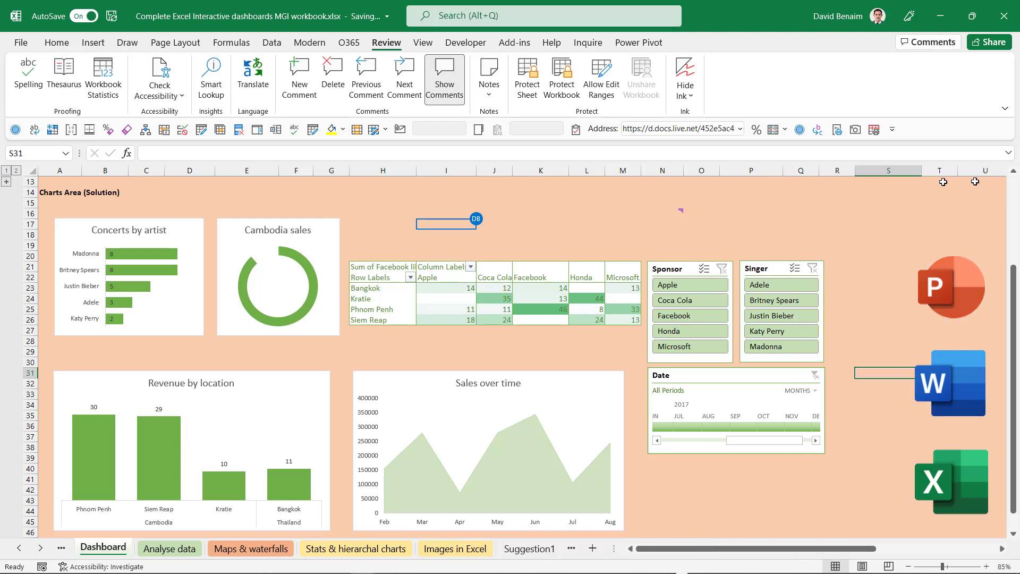
click(587, 201)
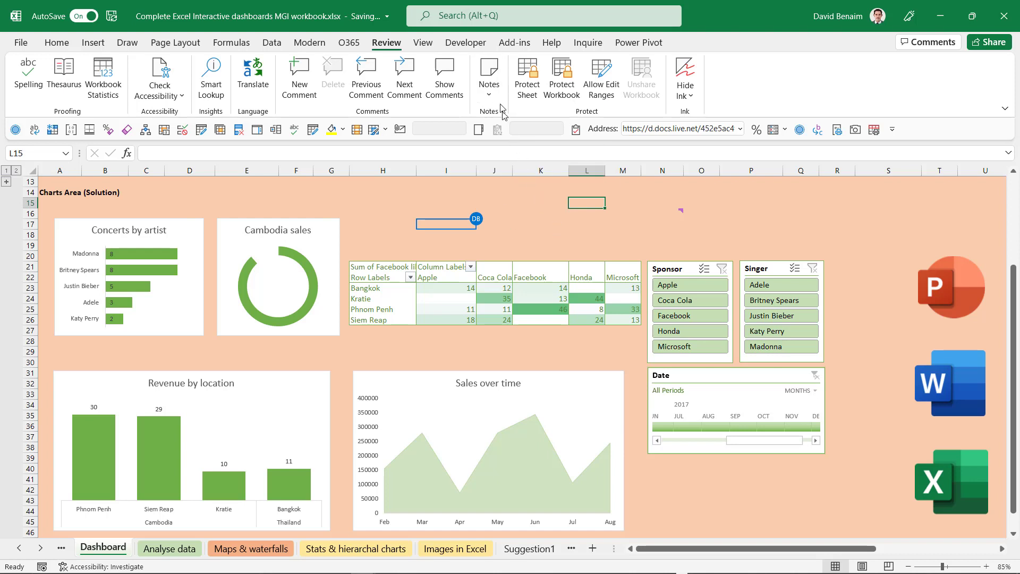
Add the note 'Look like this' to cell L15 and check that it shows on the cell
click(489, 80)
click(532, 116)
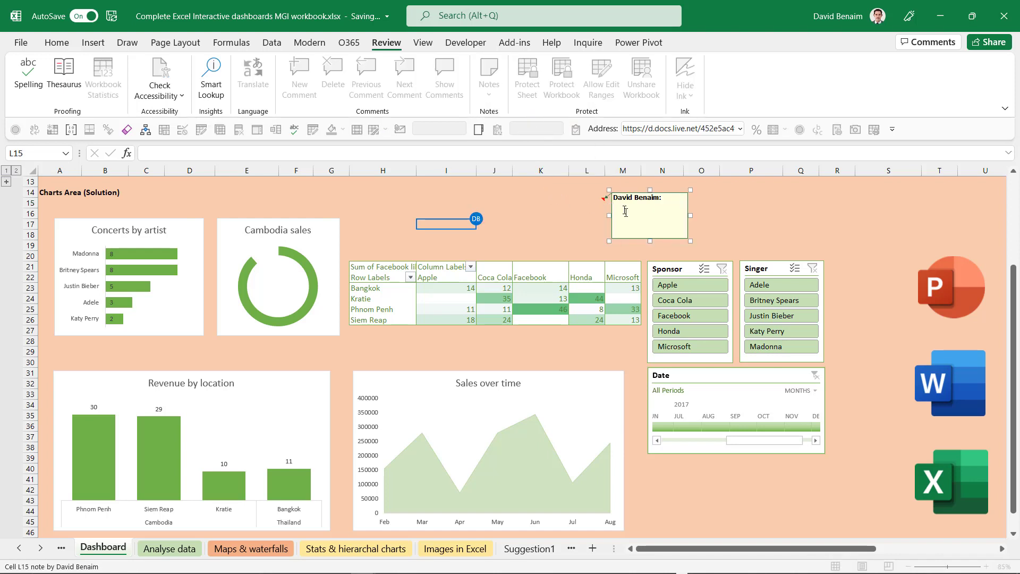
text(Look like this)
click(700, 481)
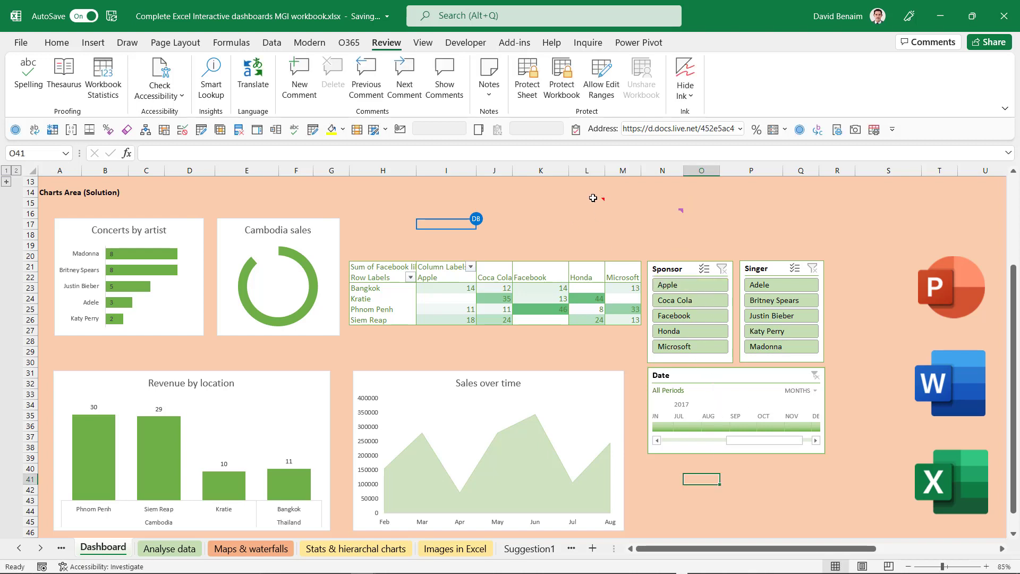
mouse_move(593, 198)
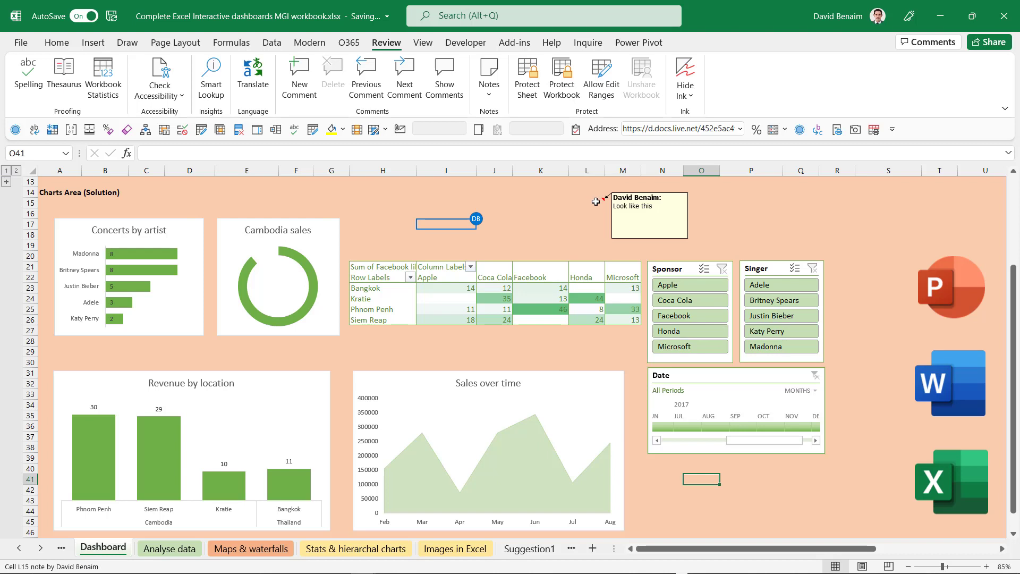
click(595, 202)
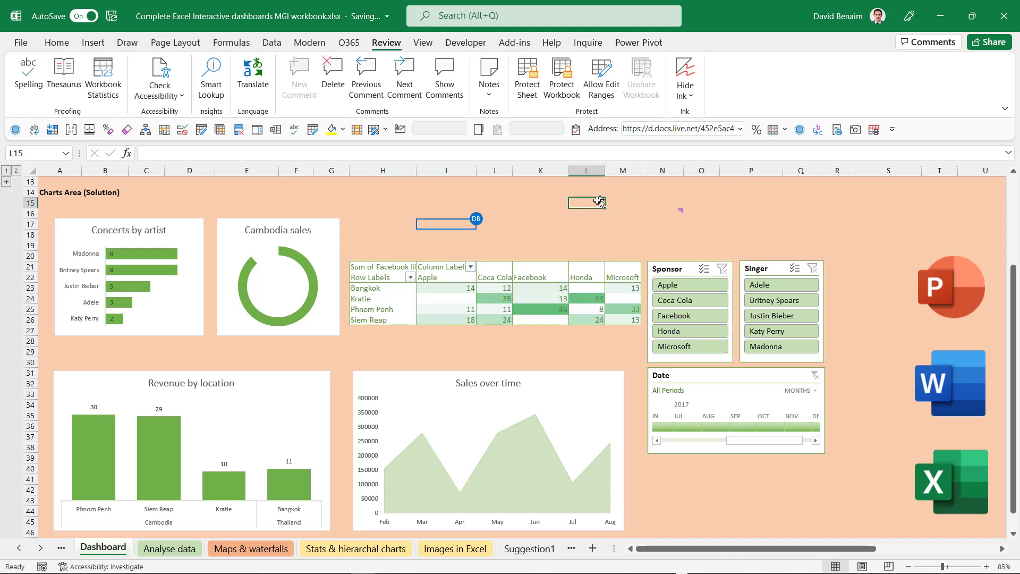
click(678, 205)
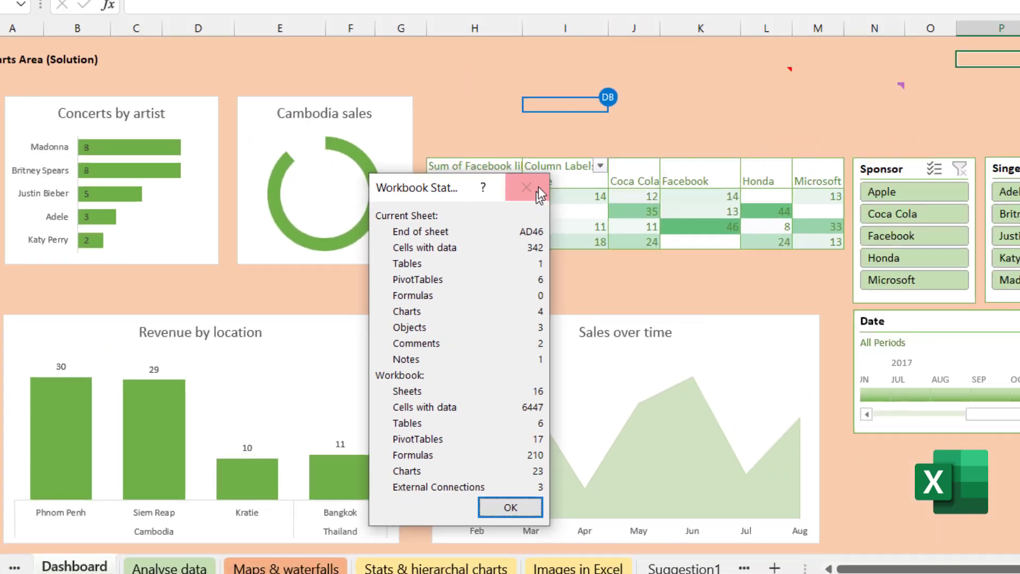
Close the Workbook Statistics dialog and open, then dismiss, the Gender column filter
click(706, 30)
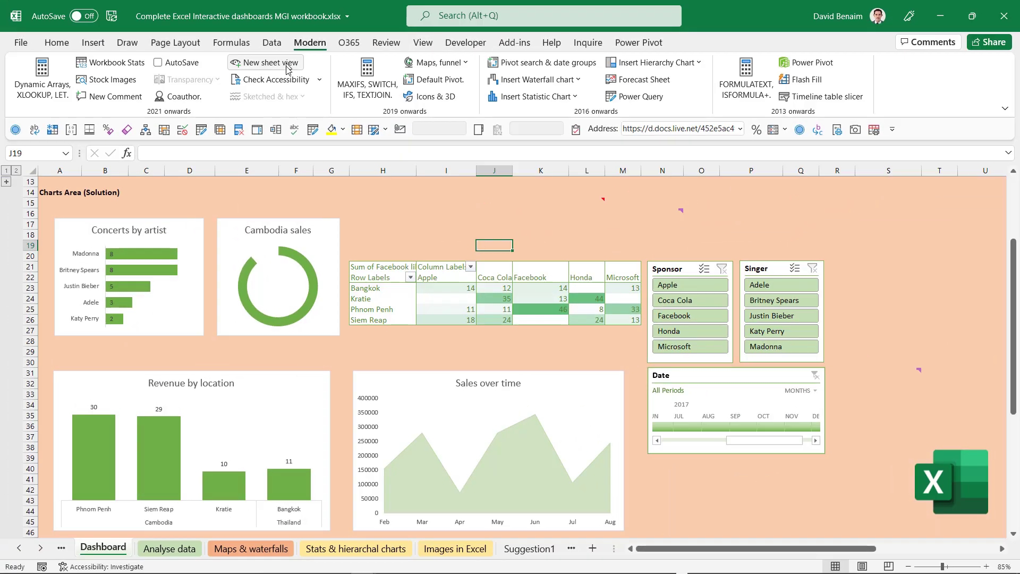
click(453, 225)
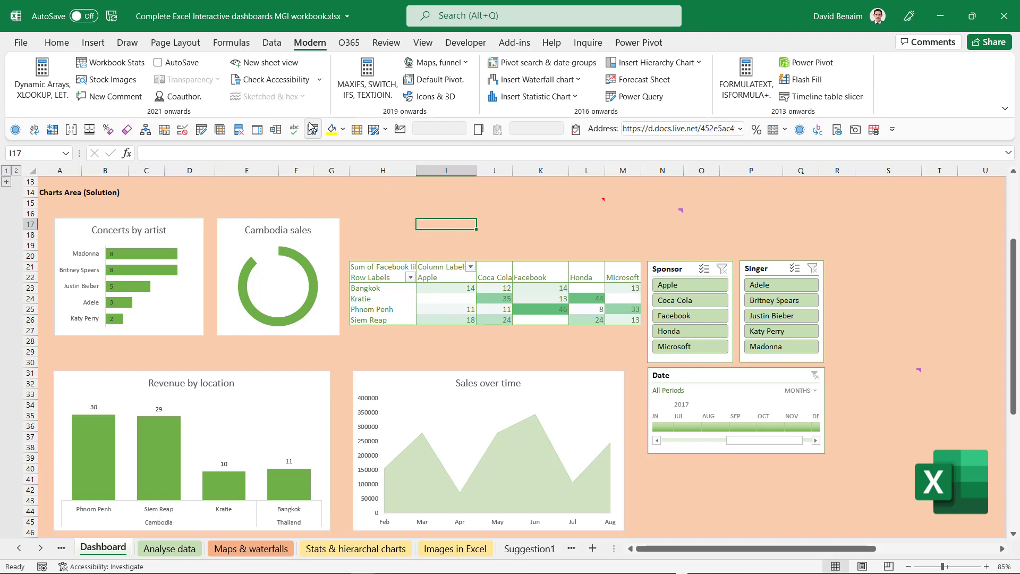
click(423, 43)
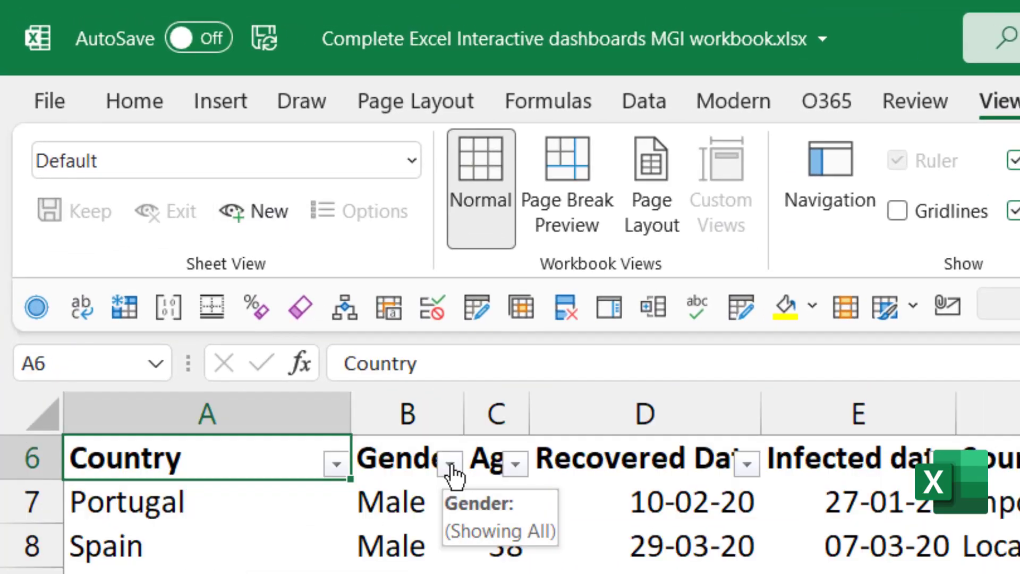
click(451, 465)
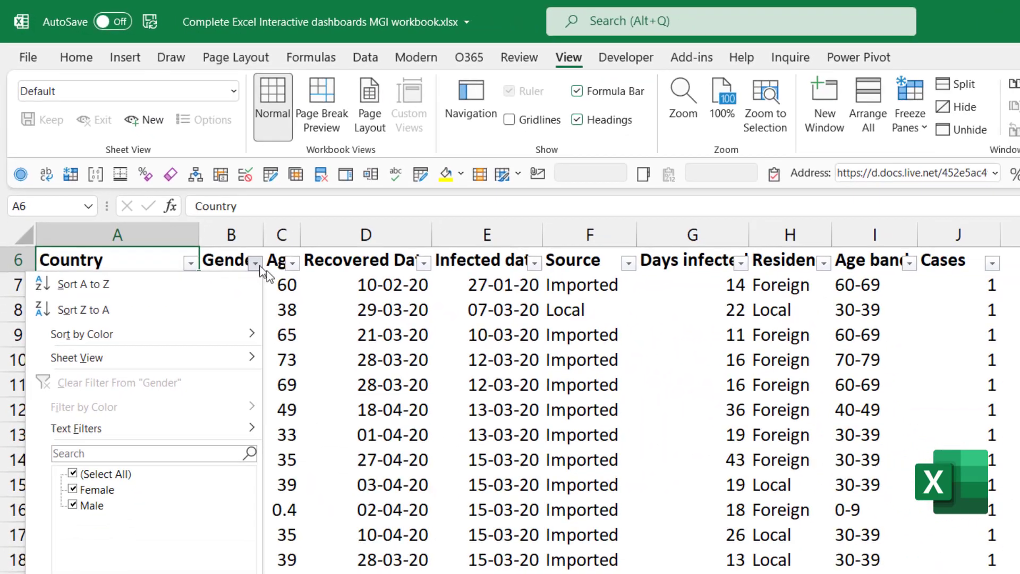
click(519, 519)
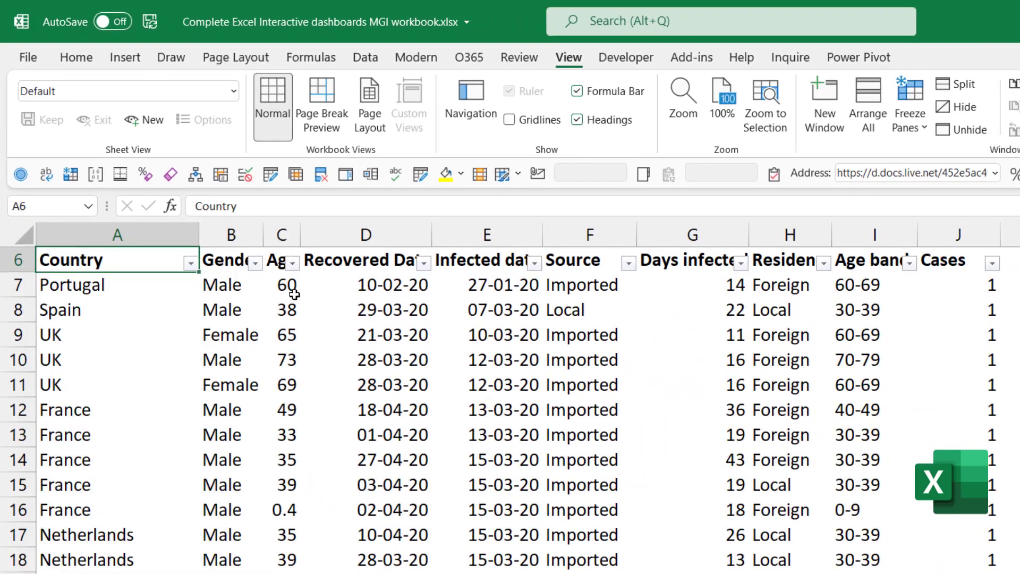
Create a new temporary sheet view and filter the Source column to show only Imported
click(152, 120)
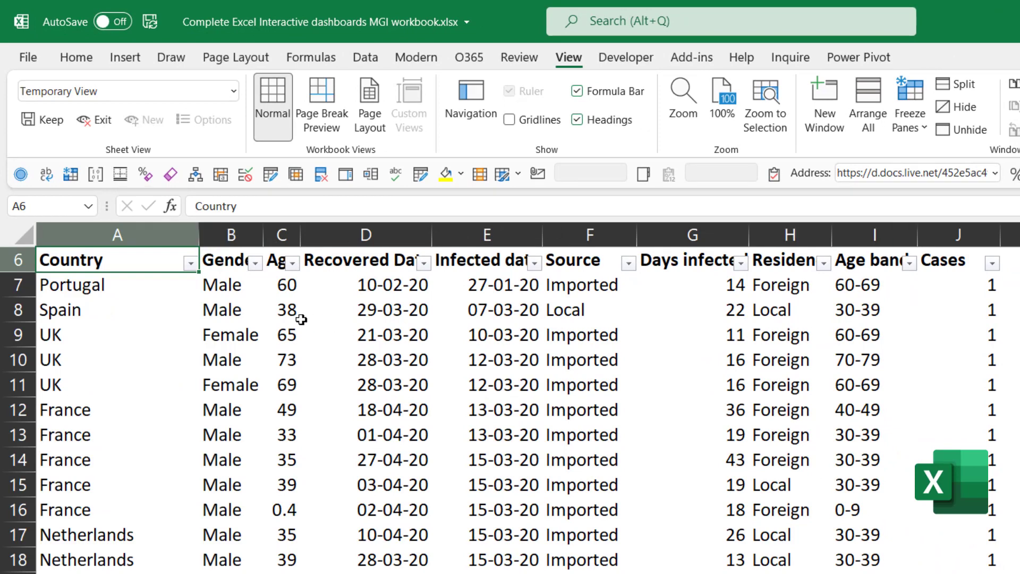
click(629, 264)
click(462, 474)
click(488, 506)
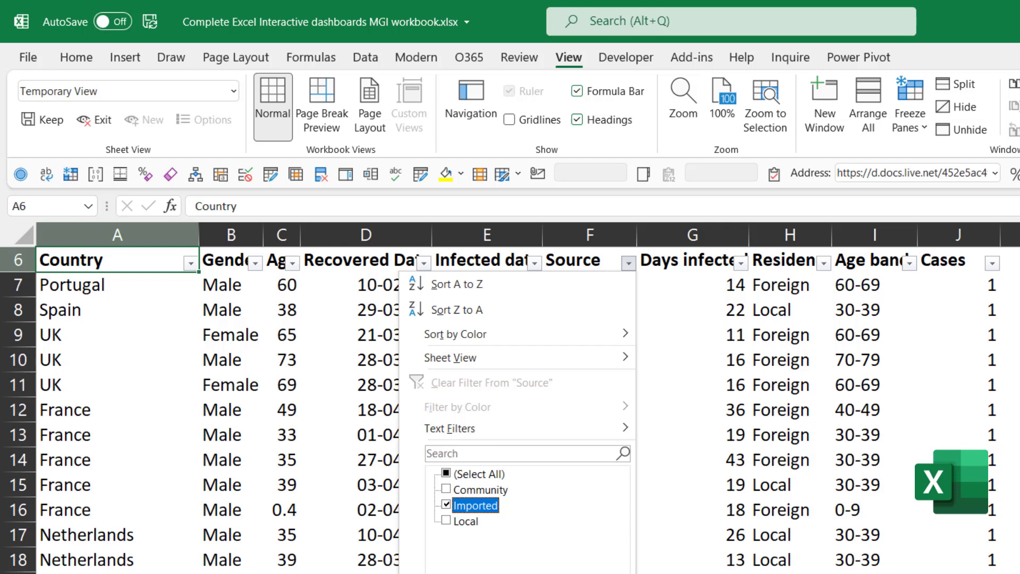
key(Return)
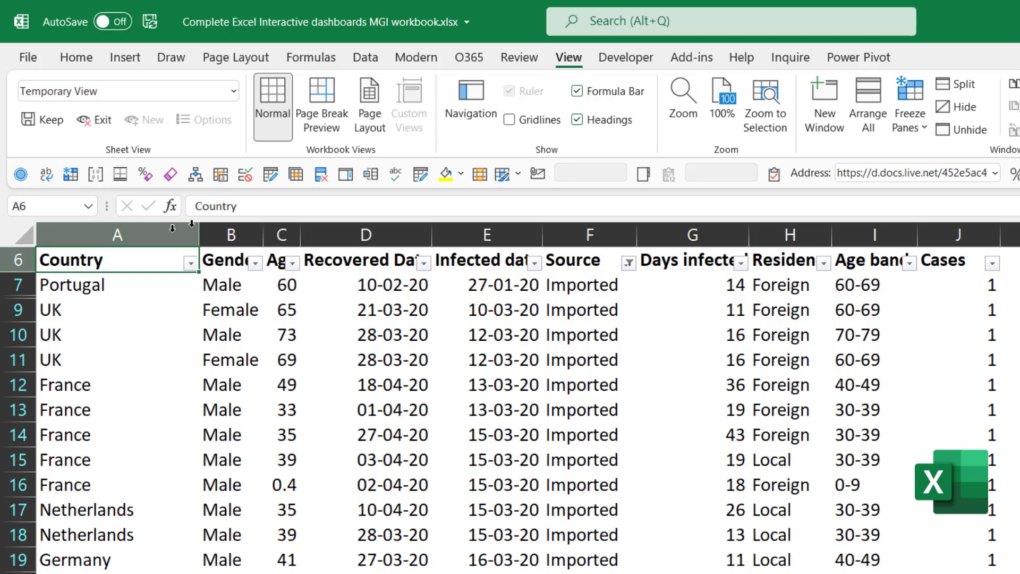
click(437, 57)
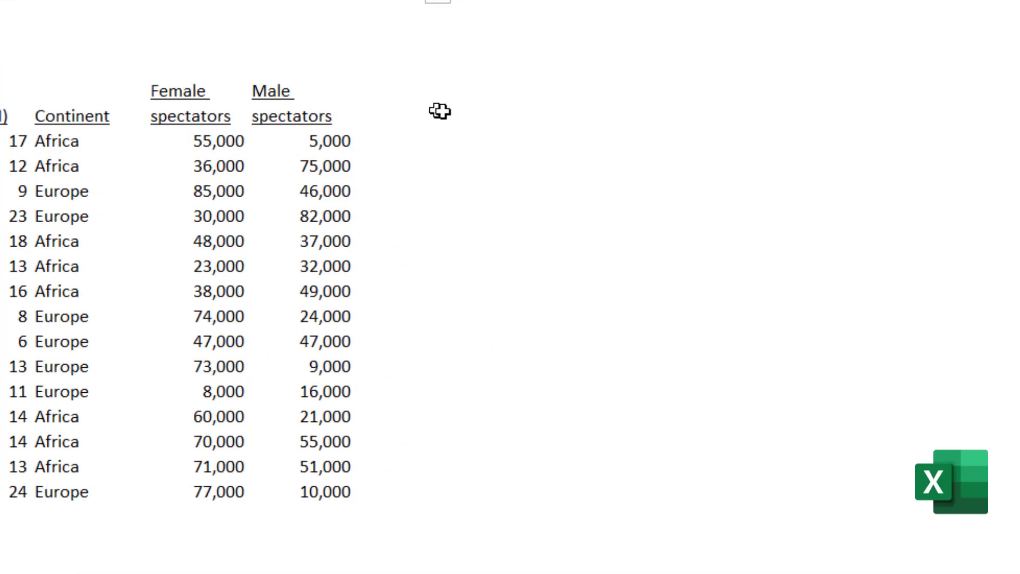
Enter =H7+I7 in K7 and fill it down to total spectators per row
click(655, 246)
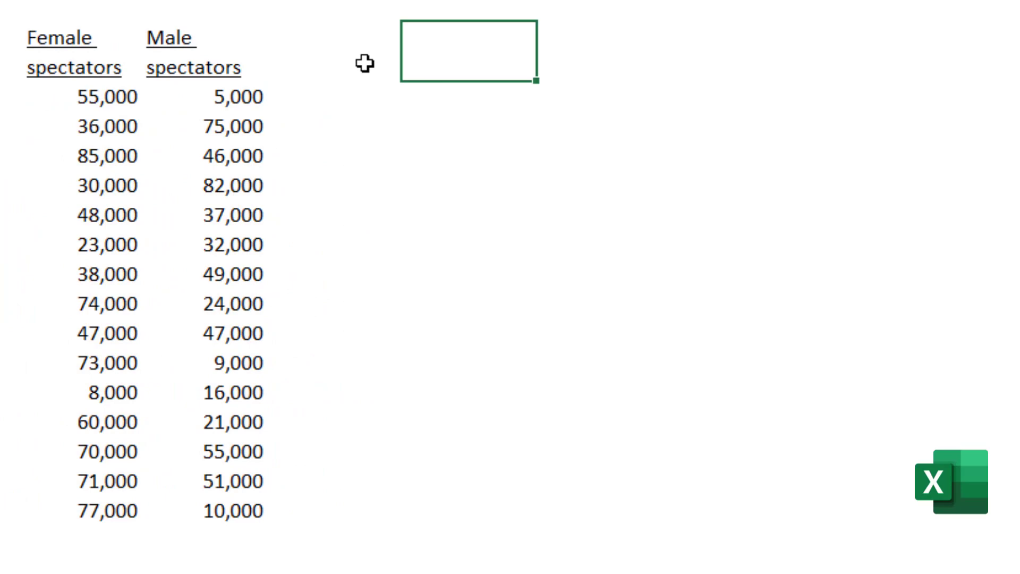
key(Down)
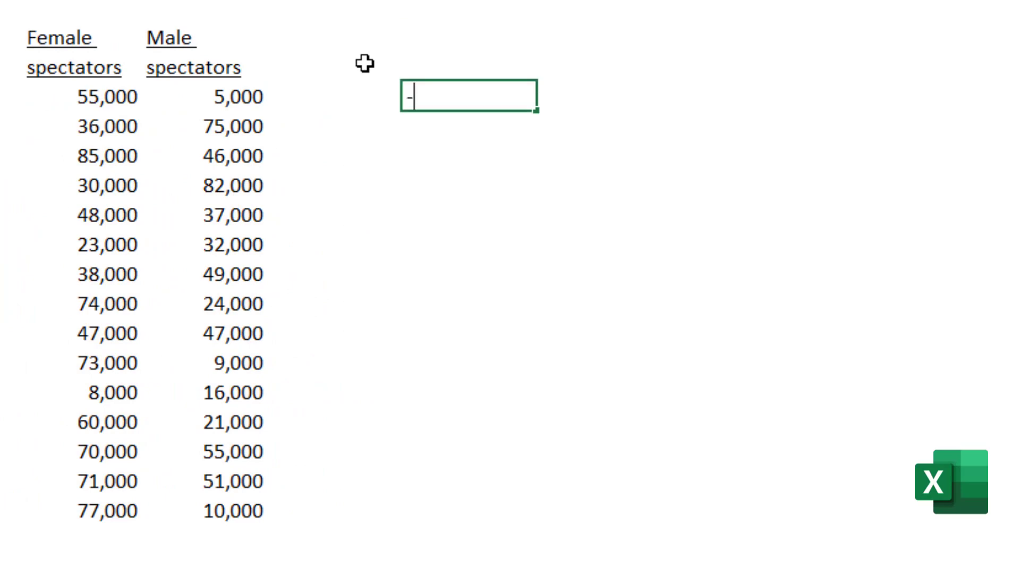
text(=)
key(Left)
key(Left)
key(Left)
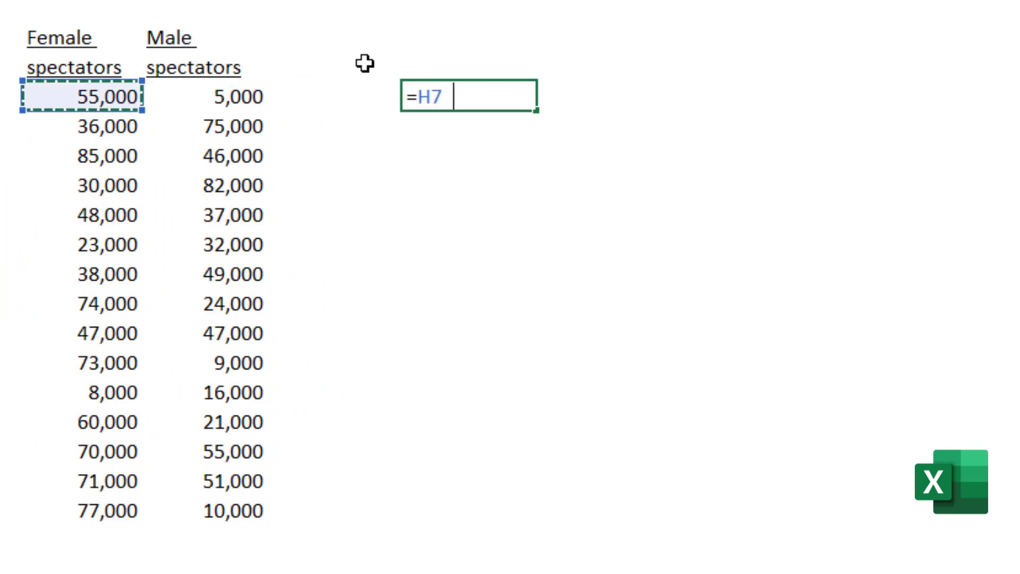
text(+)
key(Left)
key(Left)
key(Return)
key(Up)
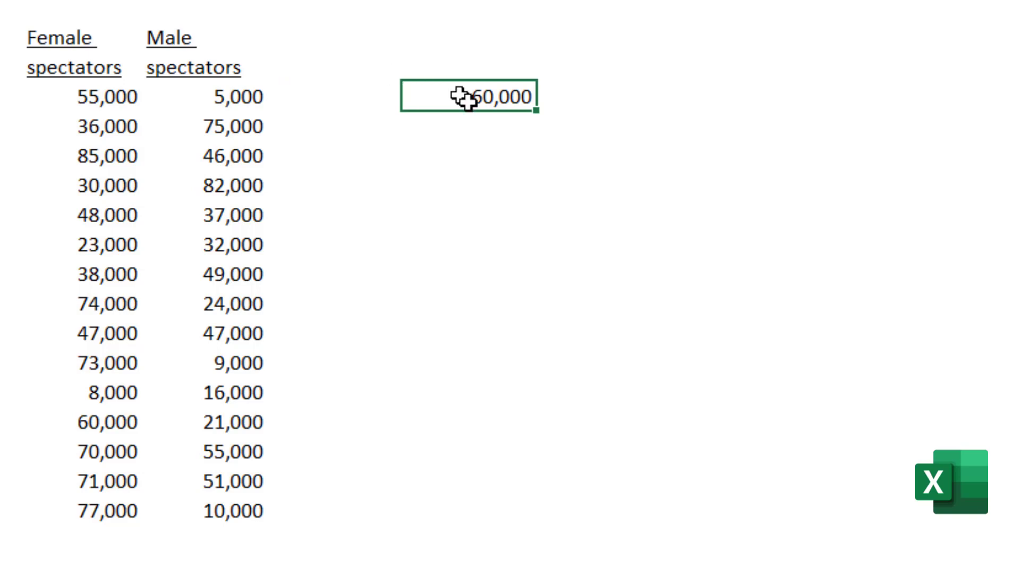
drag(537, 113, 505, 514)
Enter the spilling array formula =H7:H21+I7:I21 in the next column
click(588, 100)
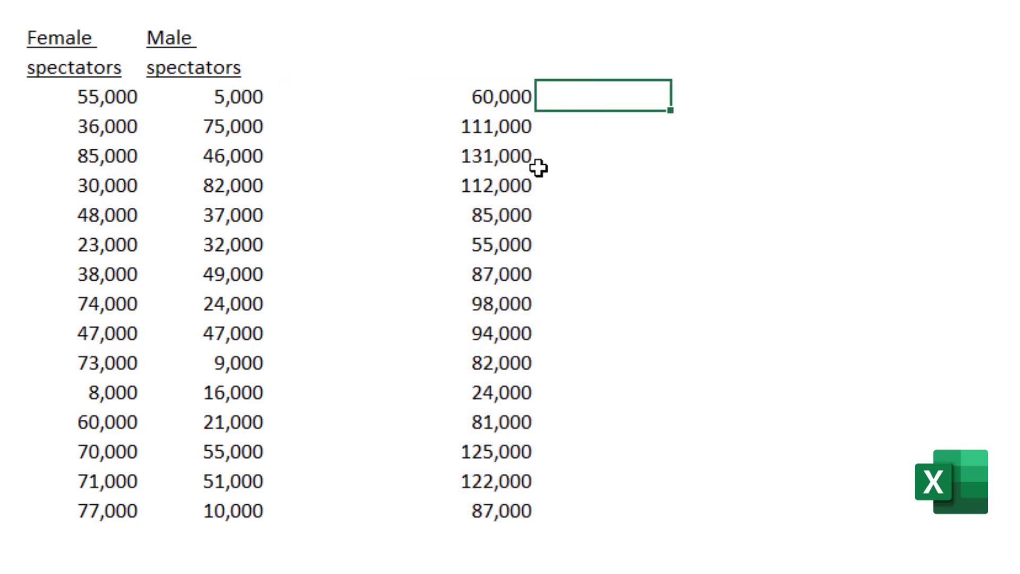
text(=)
key(Left)
key(Left)
key(Left)
key(Left)
key(shift+Down)
key(shift+Down)
key(shift+Down)
key(shift+Down)
key(shift+Down)
key(shift+Down)
key(shift+Down)
key(shift+Down)
key(shift+Down)
key(shift+Down)
key(shift+Down)
key(shift+Down)
key(shift+Down)
key(shift+Down)
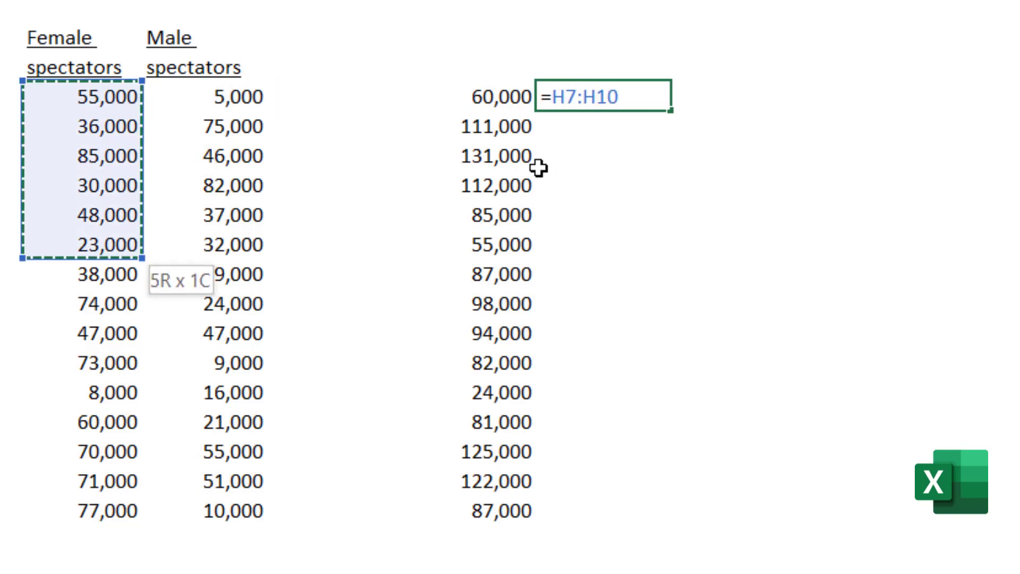
text(+)
key(Left)
key(Left)
key(Left)
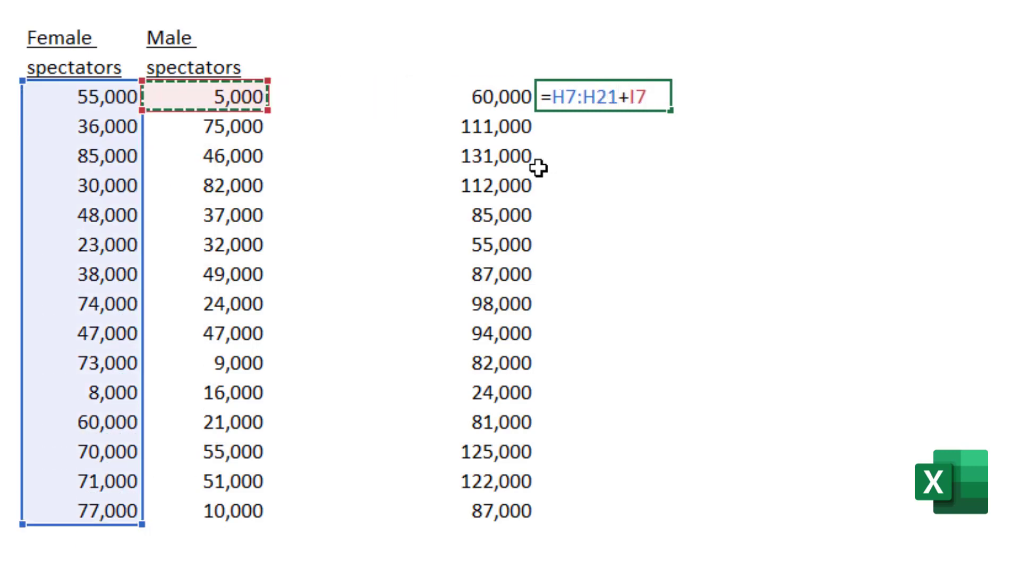
key(shift+Down)
key(shift+Down)
key(shift+Down)
key(shift+Down)
key(shift+Down)
key(shift+Down)
key(shift+Down)
key(shift+Down)
key(shift+Down)
key(shift+Down)
key(shift+Down)
key(shift+Down)
key(shift+Down)
key(shift+Down)
key(Return)
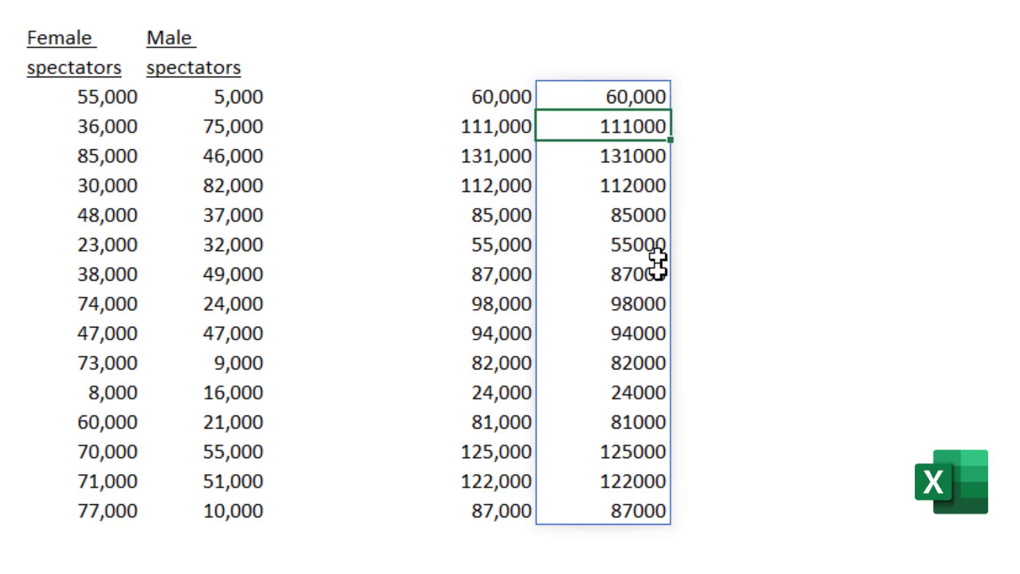
Type text inside the spill range to trigger #SPILL!, then delete it
click(611, 412)
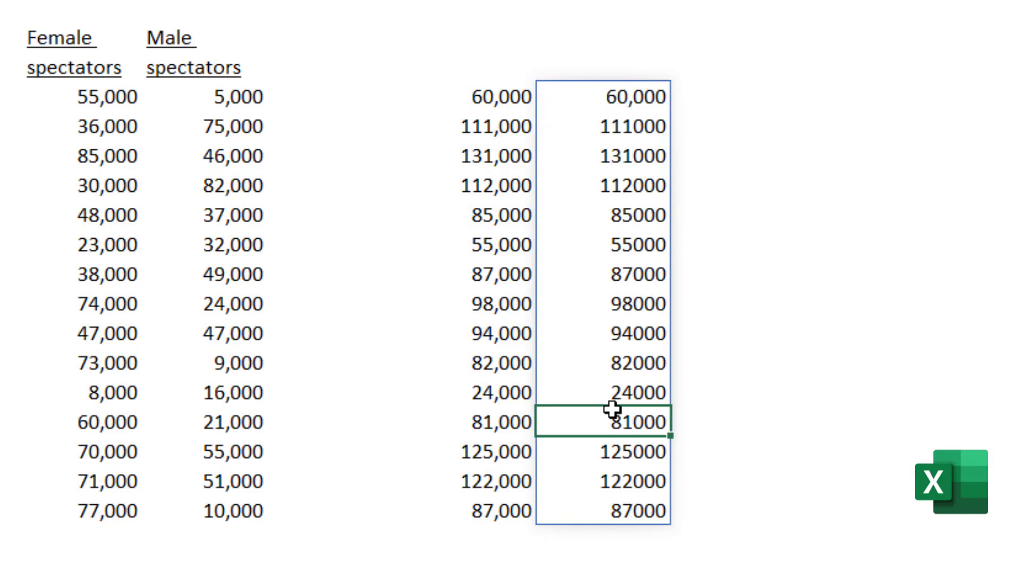
text(text)
key(Return)
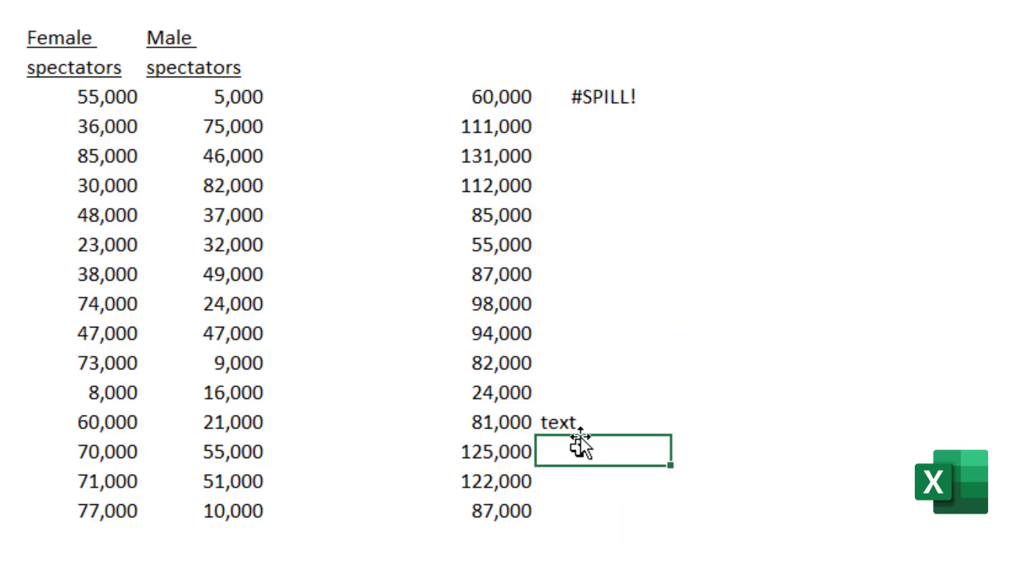
click(591, 414)
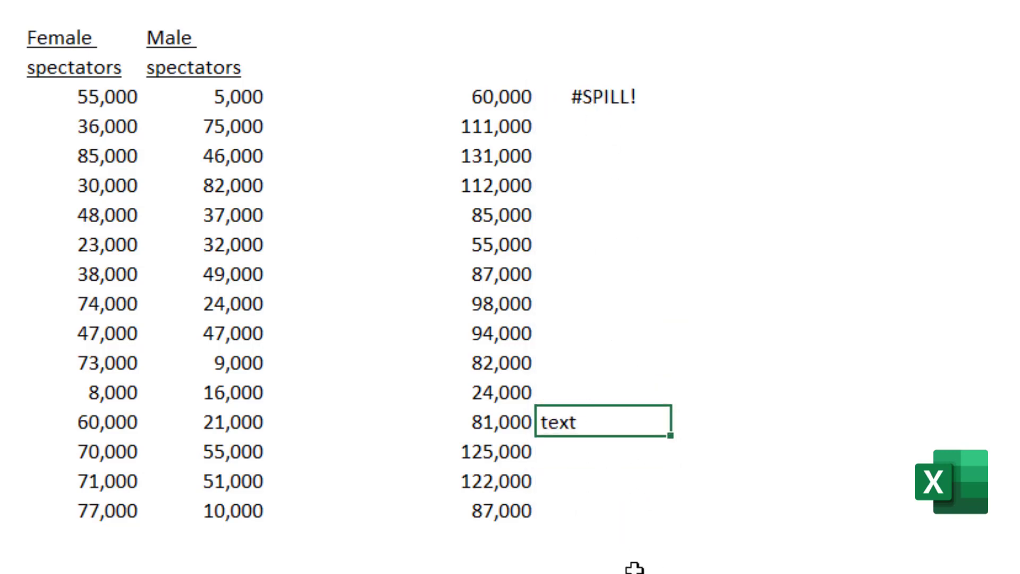
key(Delete)
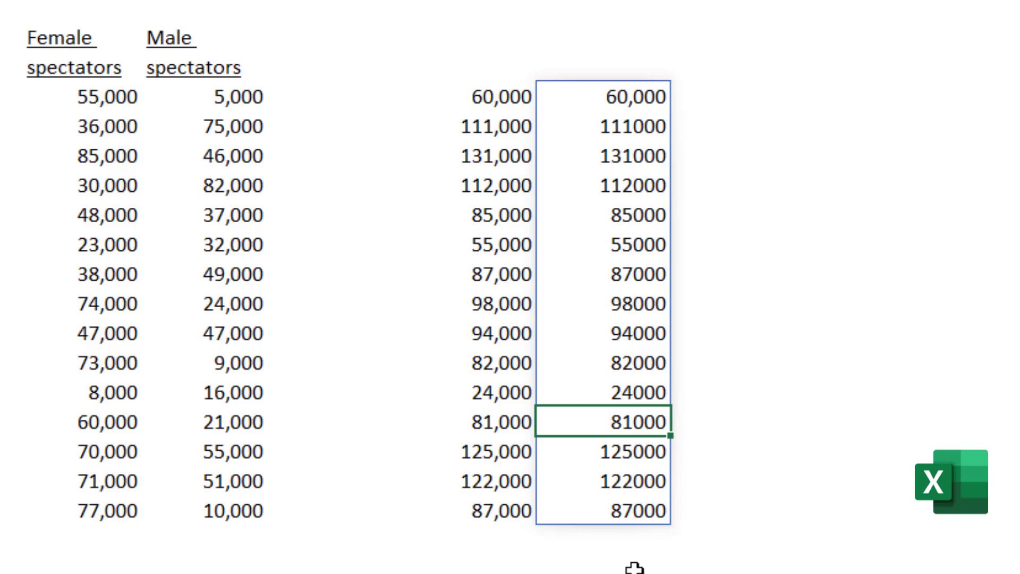
Enter a UNIQUE formula over the Country column to list the distinct countries
click(832, 90)
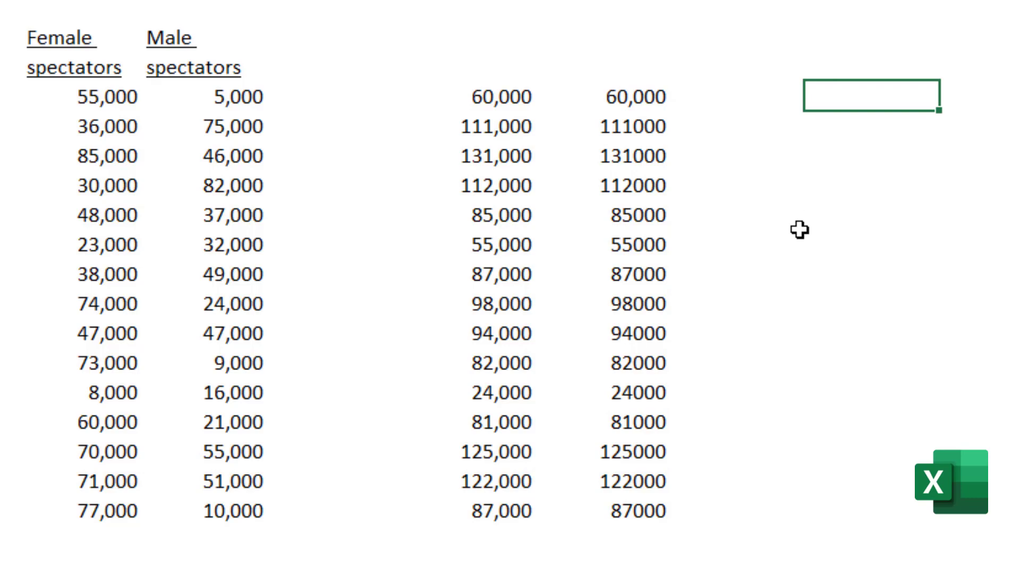
text(=uniq)
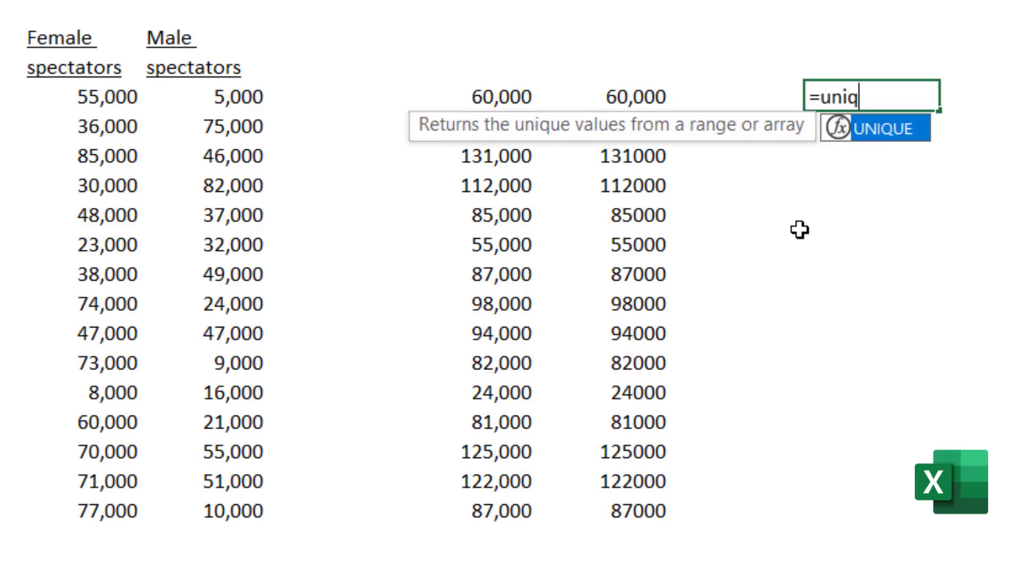
key(Tab)
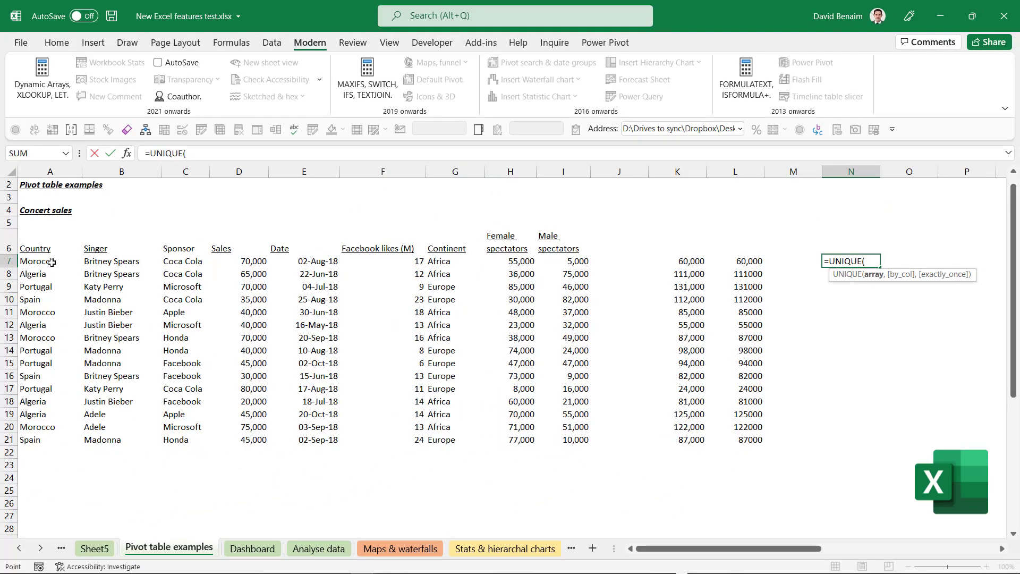
drag(47, 260, 48, 436)
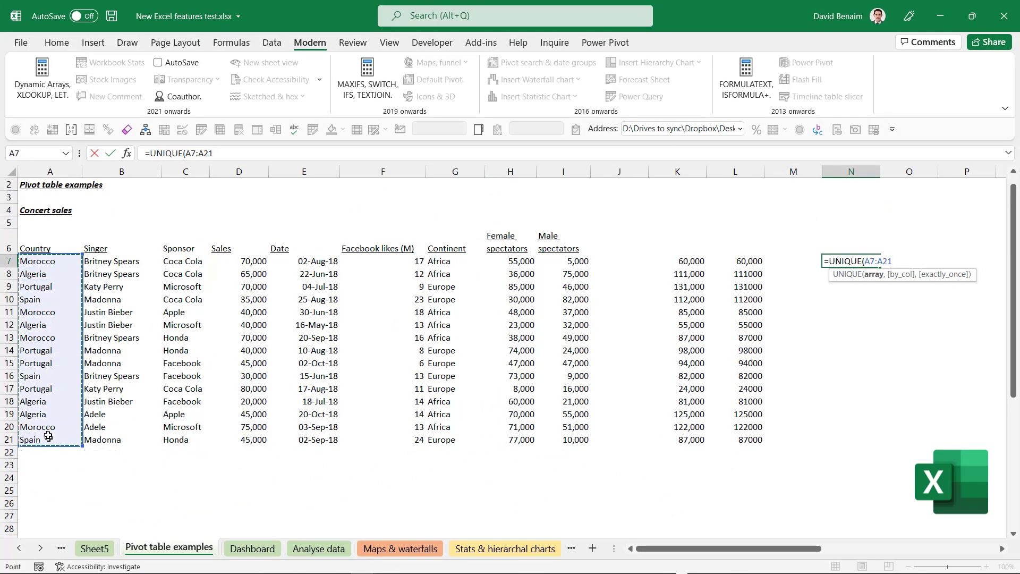
key(ctrl+Return)
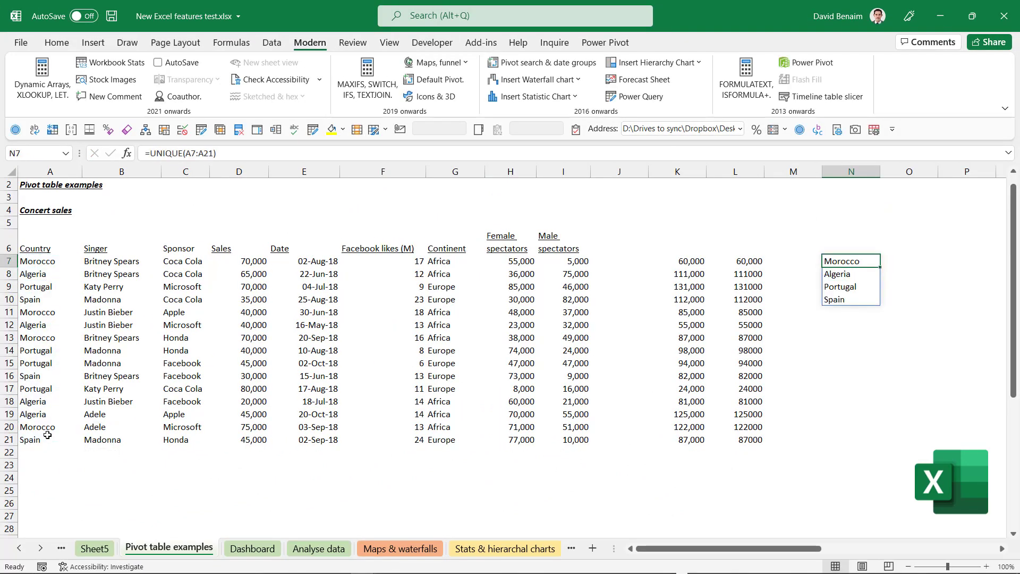
key(Down)
key(Up)
key(Right)
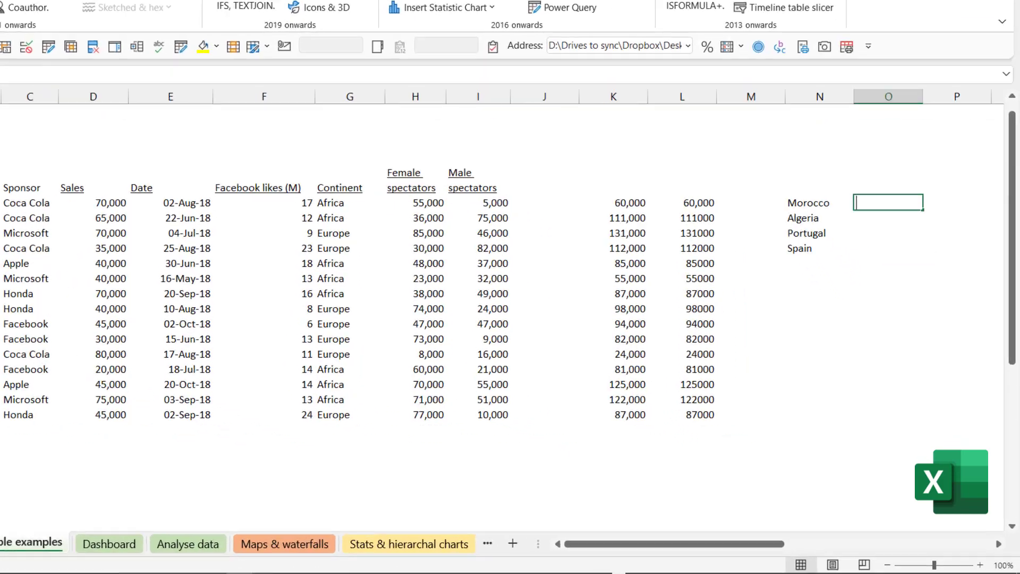
Enter =SORT(UNIQUE(A7:A21)) beside it to list the countries alphabetically
text(=sort)
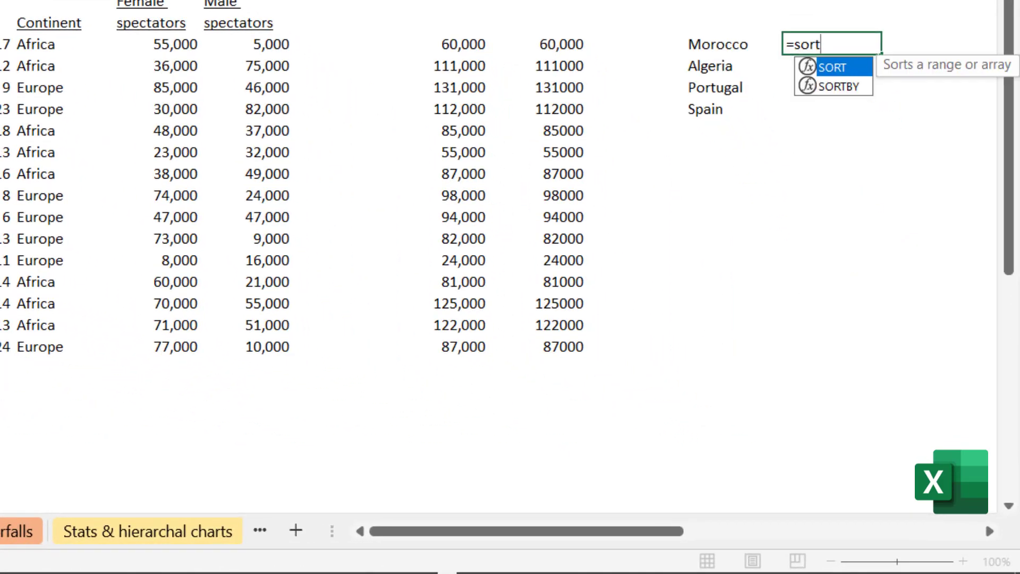
key(Tab)
text(uni)
key(Down)
key(Down)
key(Tab)
key(Left)
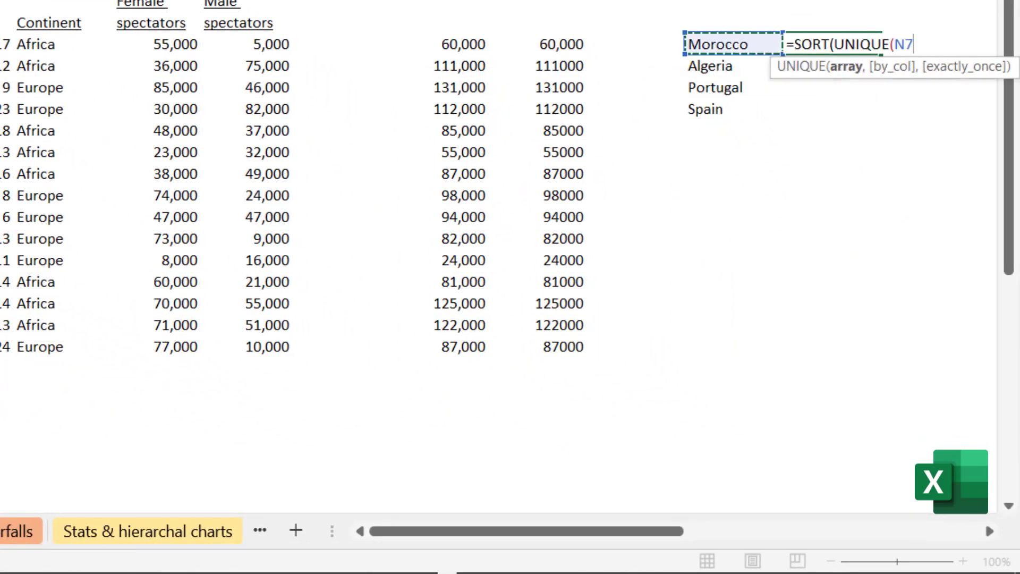
key(Left)
key(BackSpace)
key(BackSpace)
text(A7:A21))
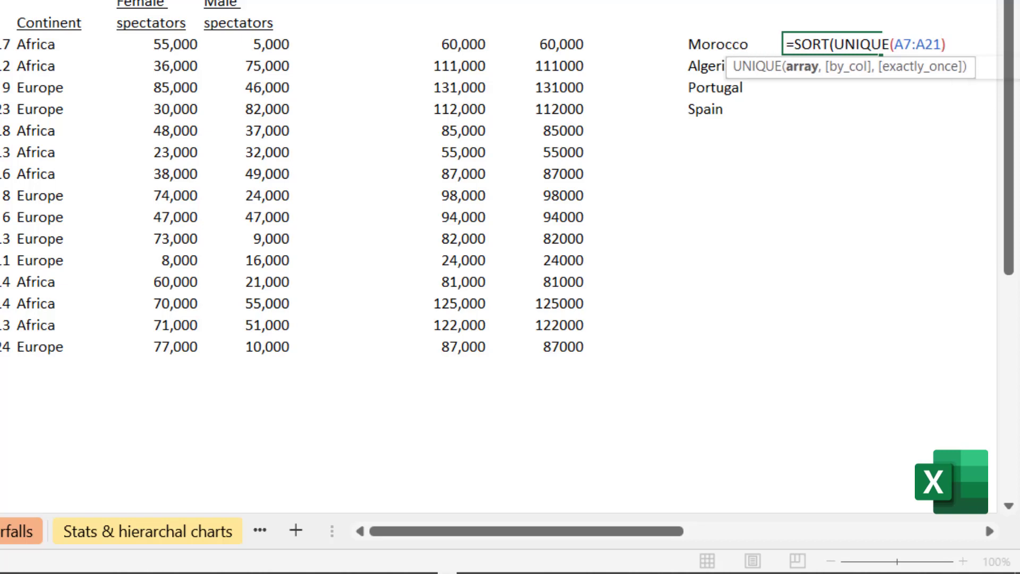
text())
key(ctrl+Return)
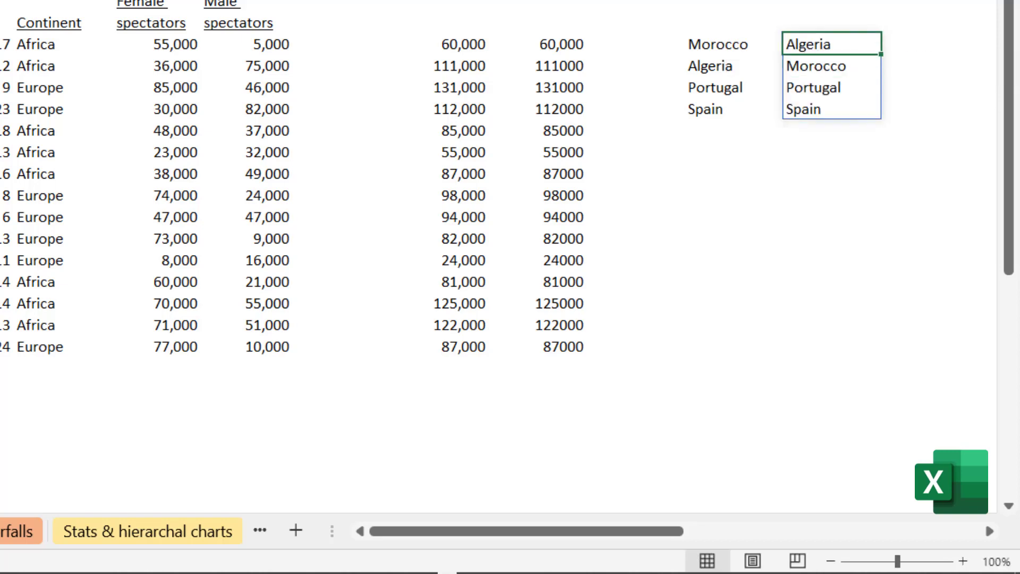
key(Down)
key(Down)
key(Down)
key(Down)
key(Down)
key(Down)
key(Down)
key(Left)
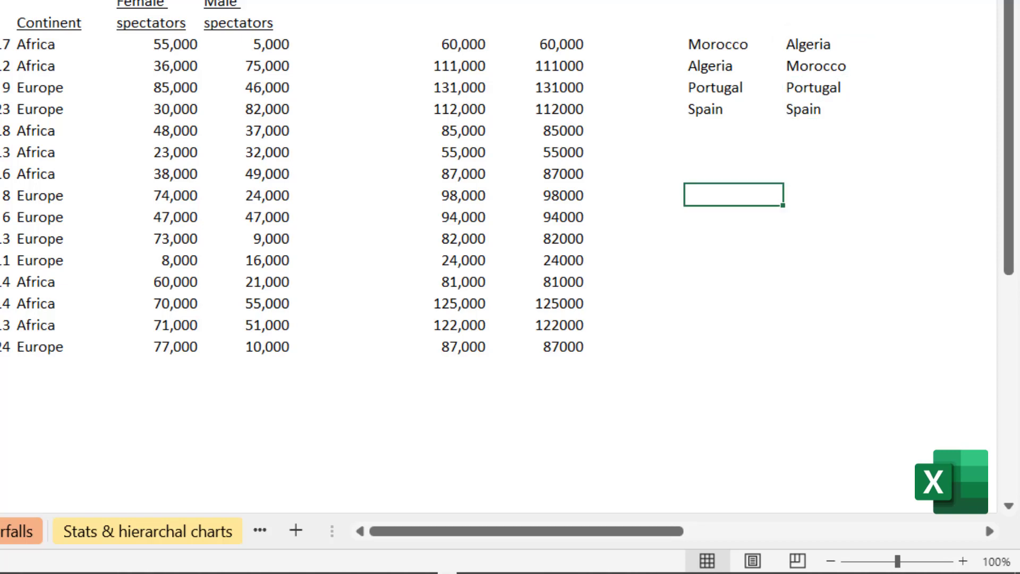
Enter =FILTER(B6:D21,A6:A21="Spain") to list Spain's concert rows
text(=)
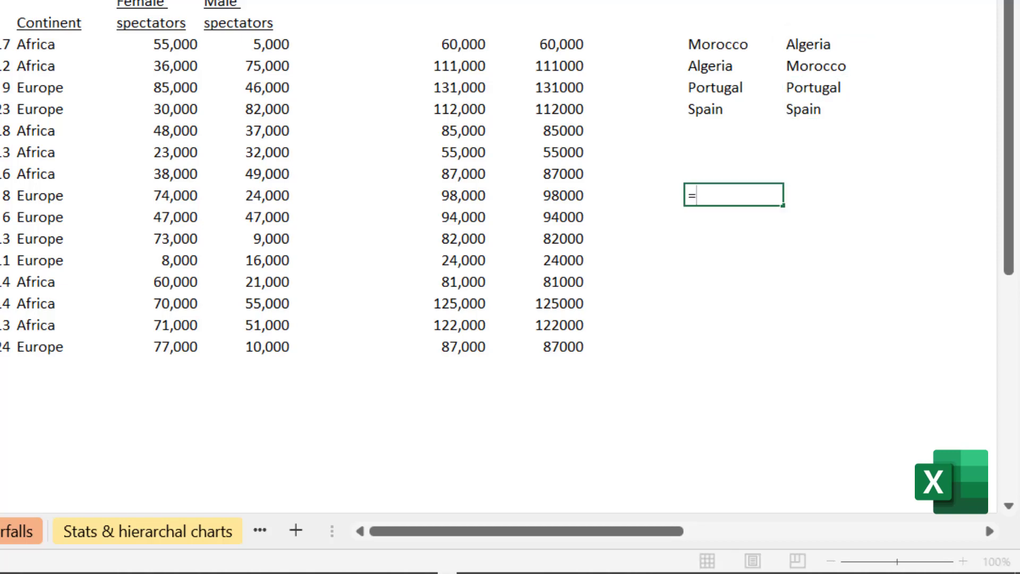
text(Filt)
key(Tab)
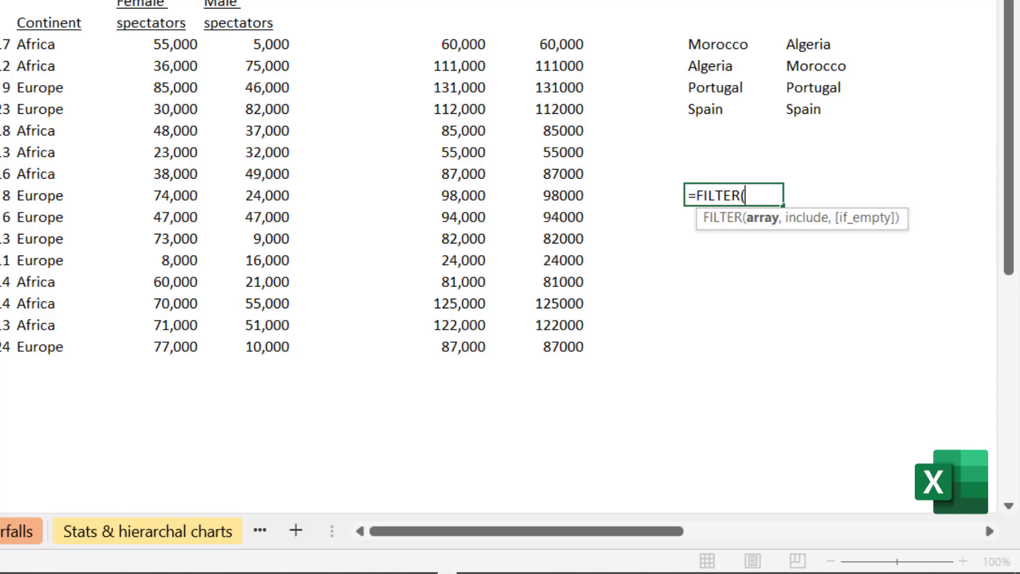
key(Left)
key(Left)
key(Left)
key(Left)
key(Left)
key(Left)
key(Left)
key(Left)
key(Left)
key(Left)
key(Left)
key(Left)
key(Left)
key(Up)
key(Up)
key(Up)
key(Up)
key(Up)
key(Up)
key(Up)
key(Up)
key(Right)
key(ctrl+shift+Down)
key(shift+Right)
key(shift+Right)
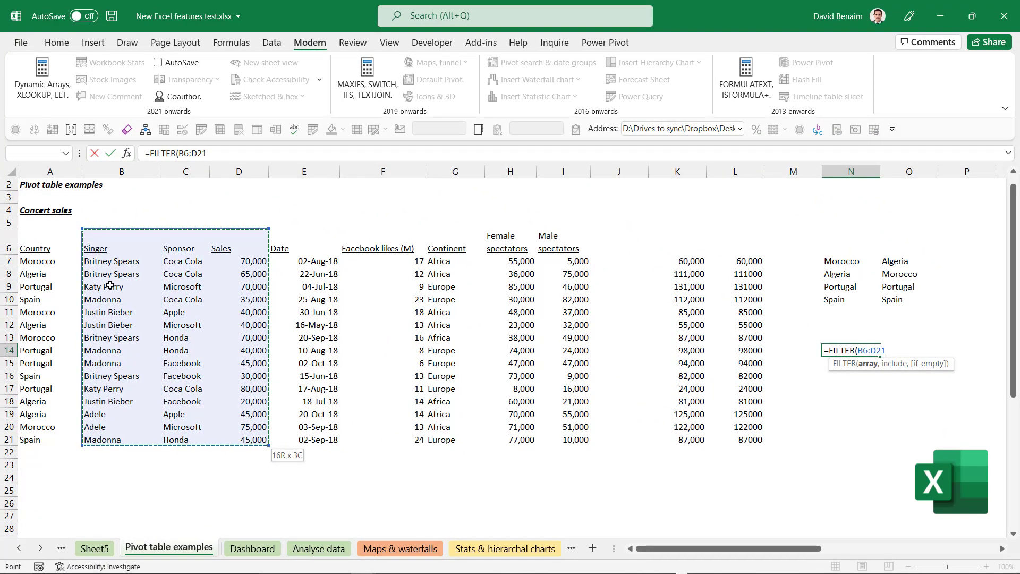
text(,)
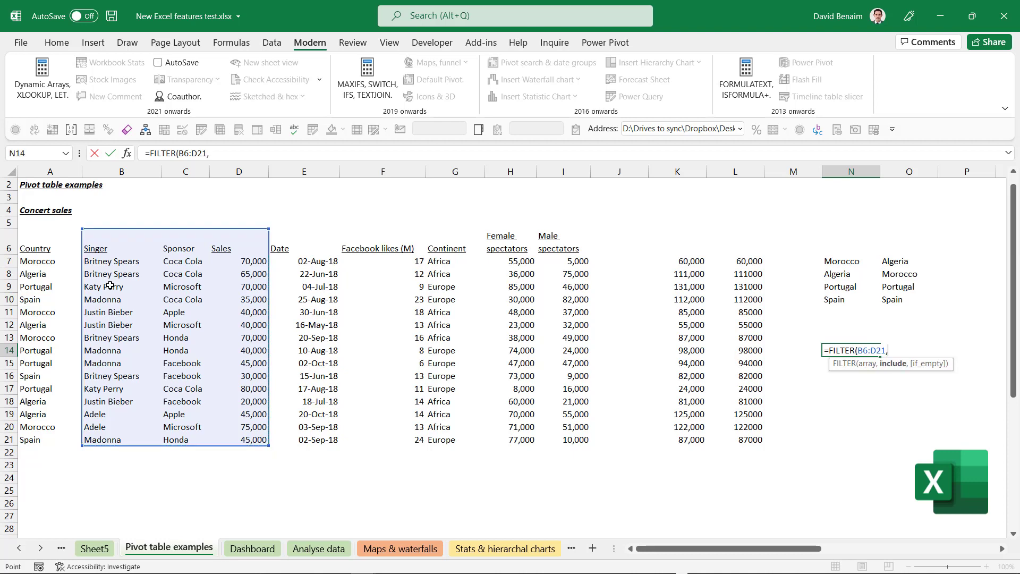
key(Left)
key(Left)
key(Left)
key(Left)
key(Left)
key(Left)
key(Left)
key(Left)
key(Left)
key(Left)
key(Left)
key(Left)
key(Left)
key(Up)
key(Up)
key(Up)
key(Up)
key(Up)
key(Up)
key(Up)
key(Up)
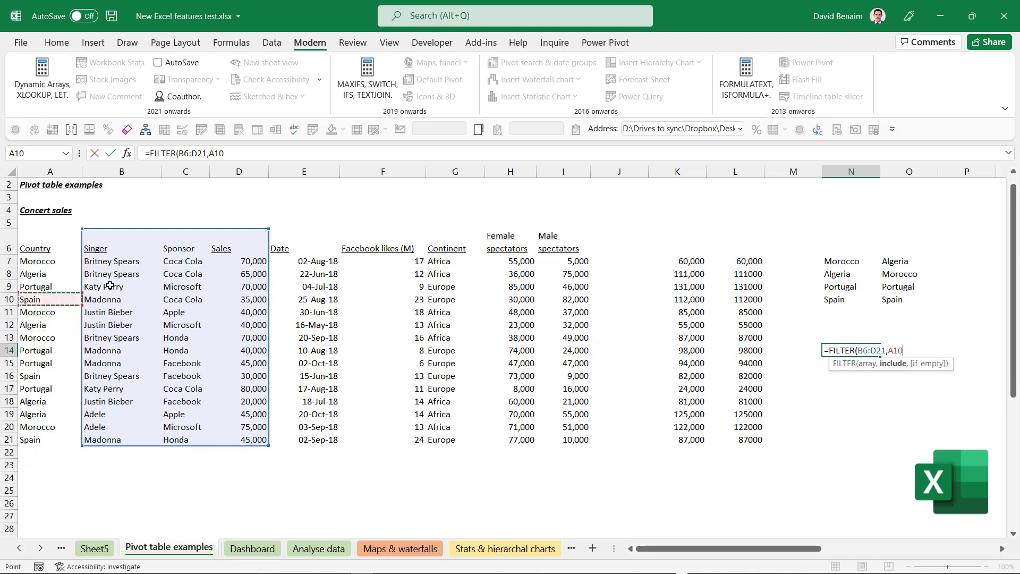
key(ctrl+shift+Down)
text(=)
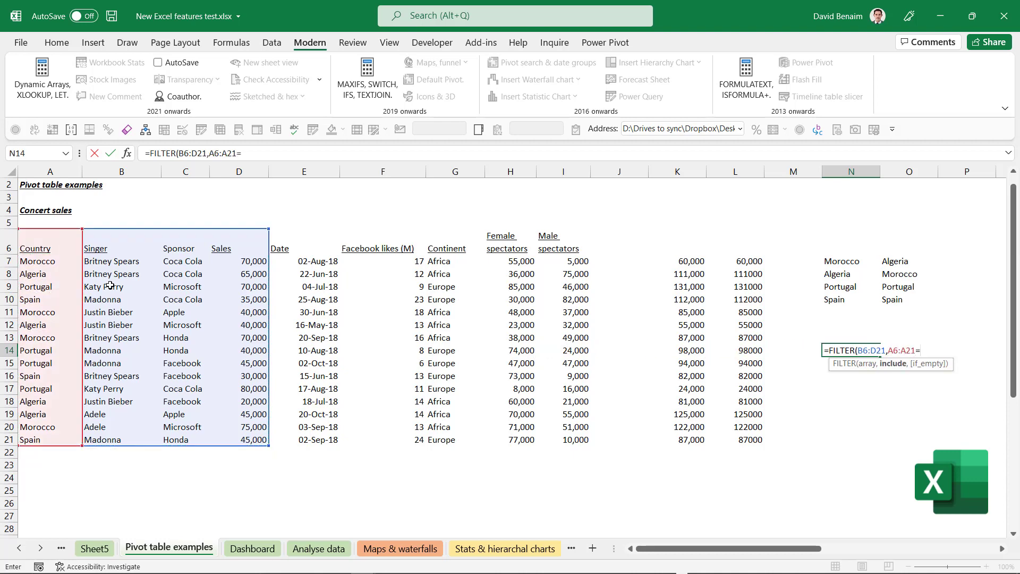
text(")
text(Spain")
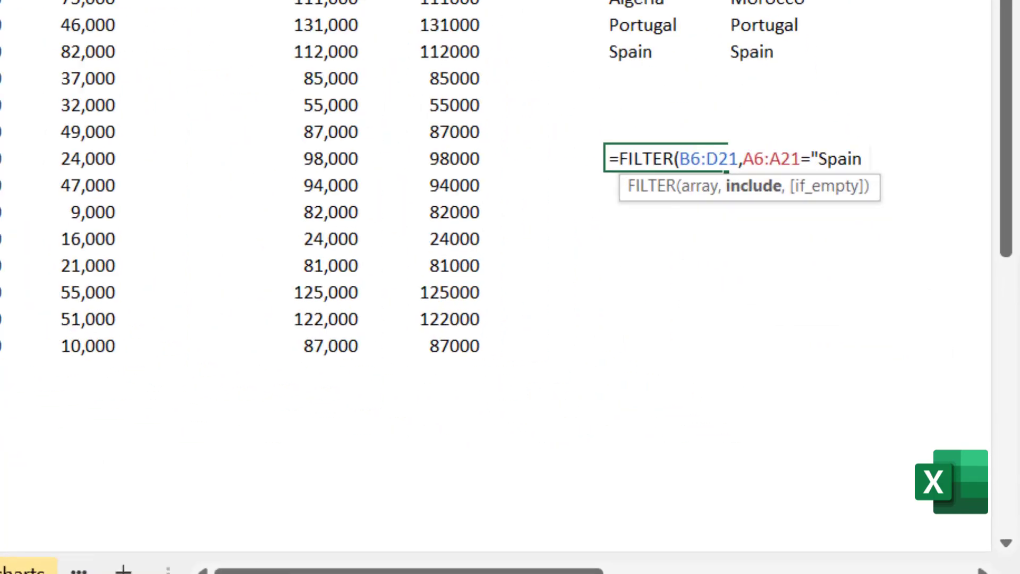
text())
key(Return)
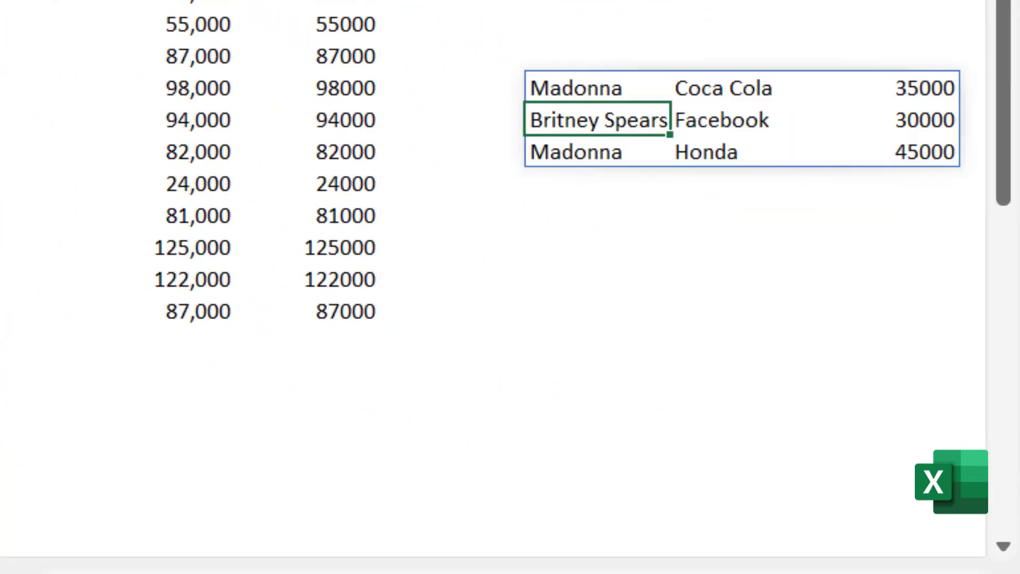
Edit the FILTER array to start at A6 so the Country column is included
click(595, 87)
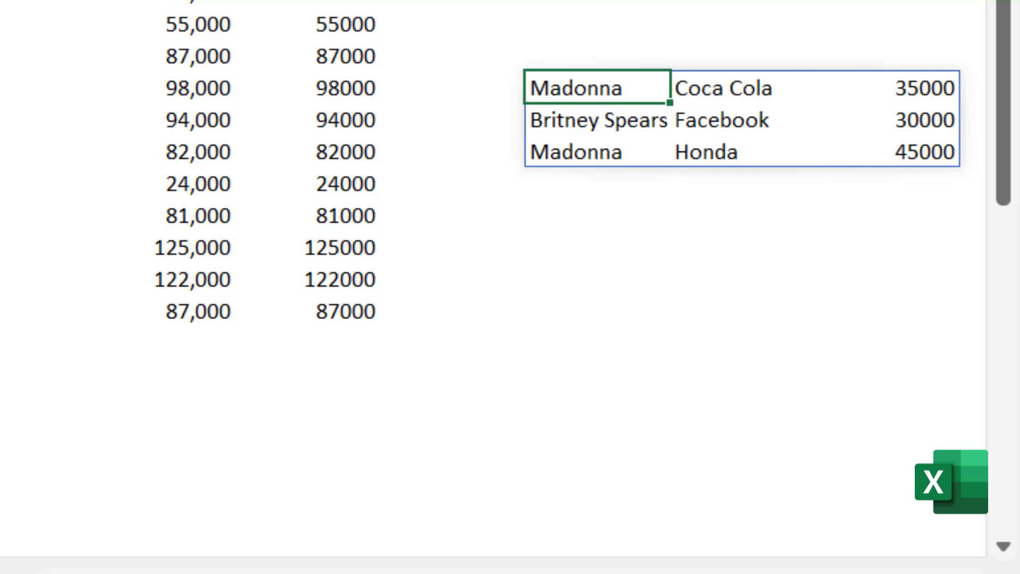
key(F2)
key(BackSpace)
text(A6:)
key(Return)
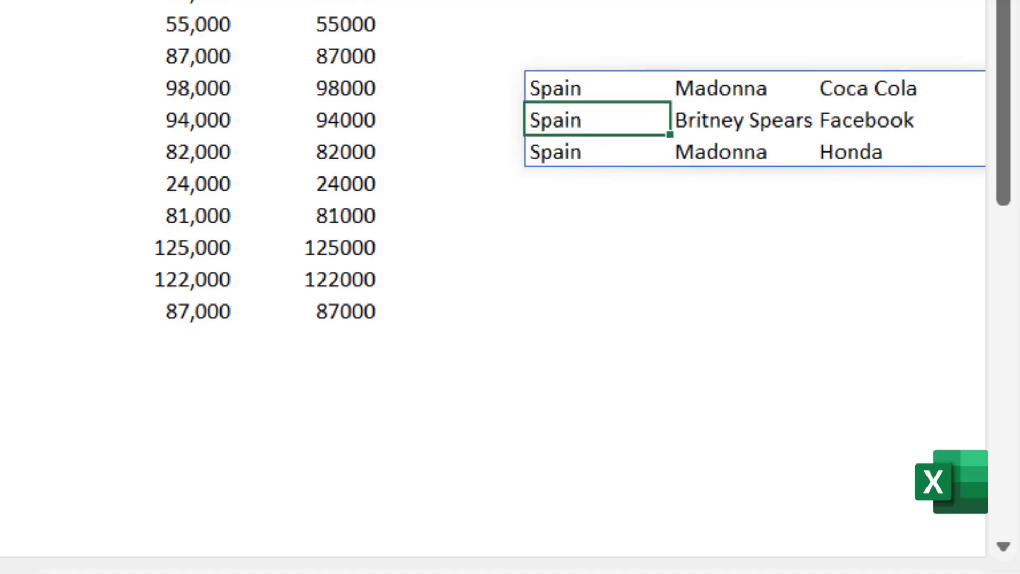
click(595, 87)
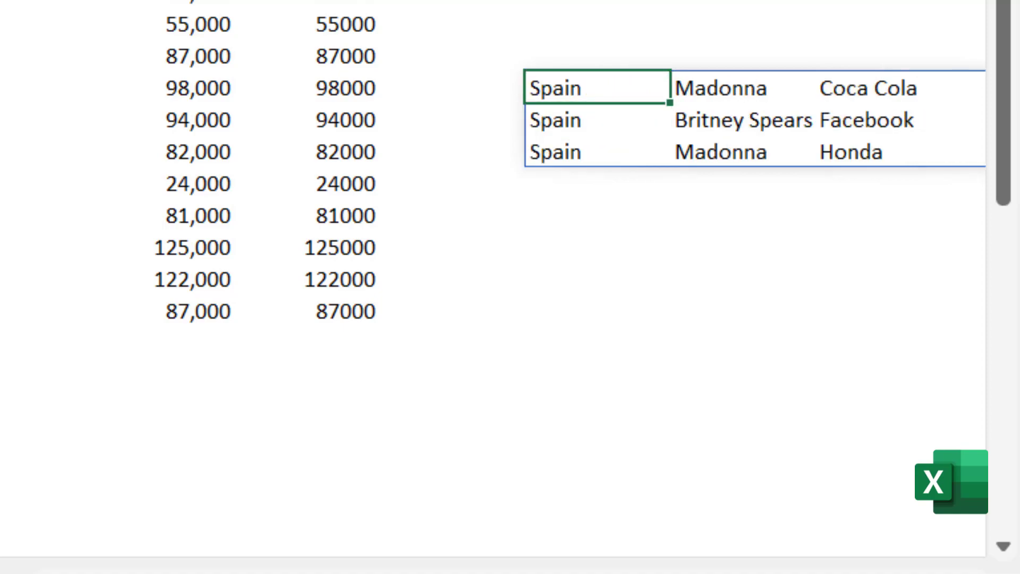
Copy the A6:D6 headers (Country, Singer, Sponsor, Sales) and paste them into N13
drag(32, 250, 239, 249)
key(ctrl+c)
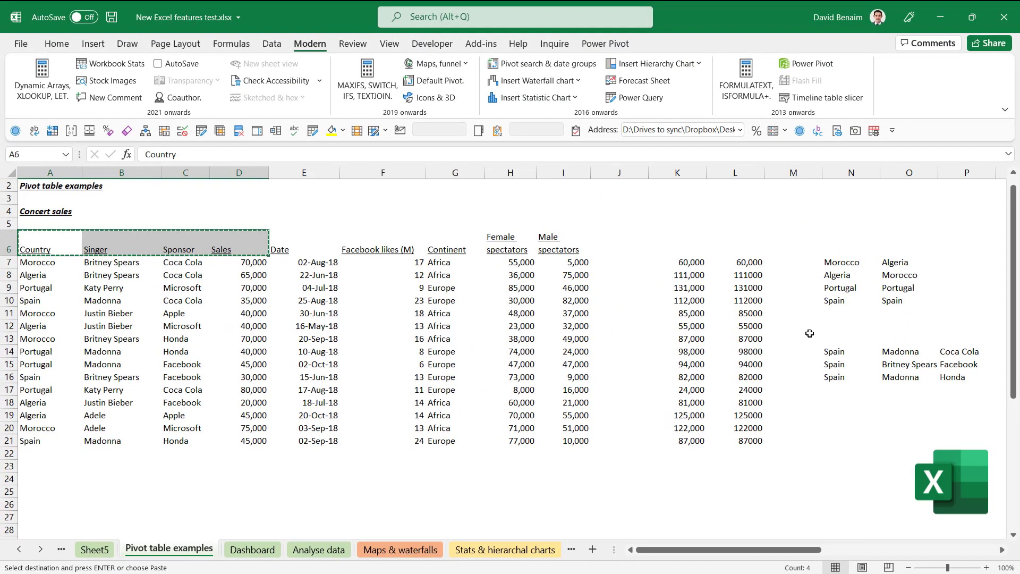
click(813, 336)
key(ctrl+v)
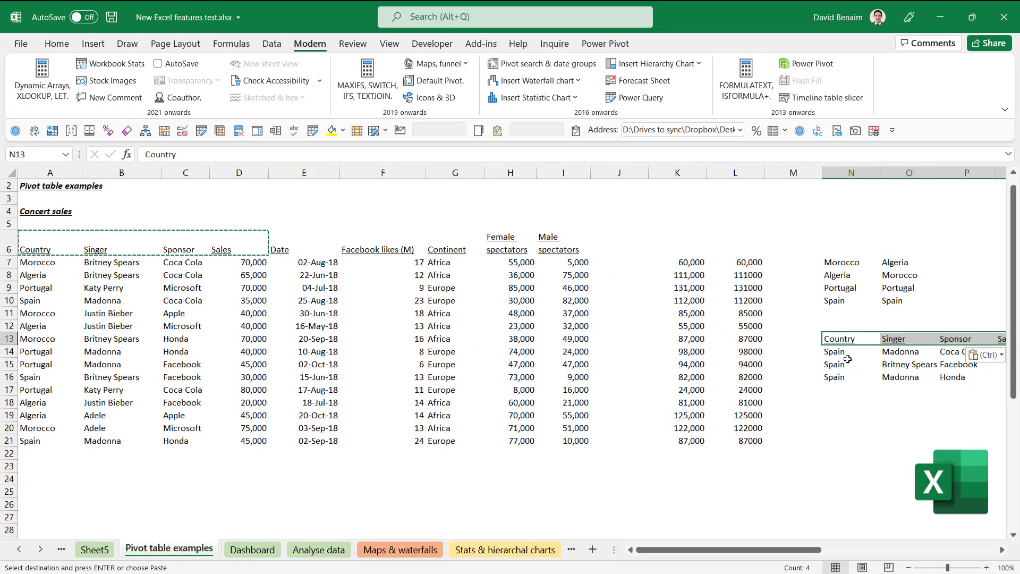
click(841, 402)
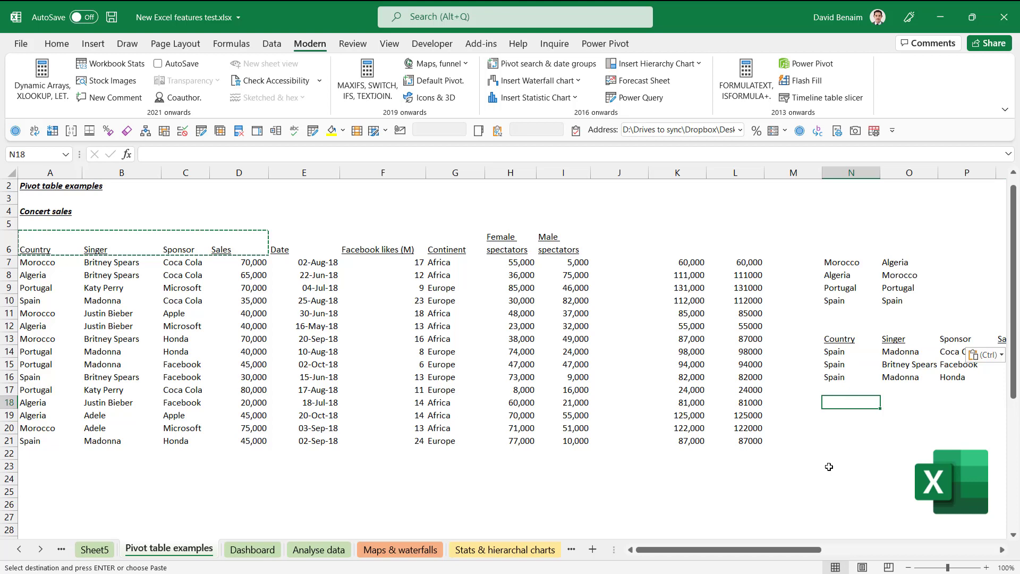
key(Up)
key(Up)
key(Up)
key(Up)
key(Up)
key(Up)
key(Up)
key(Up)
key(Up)
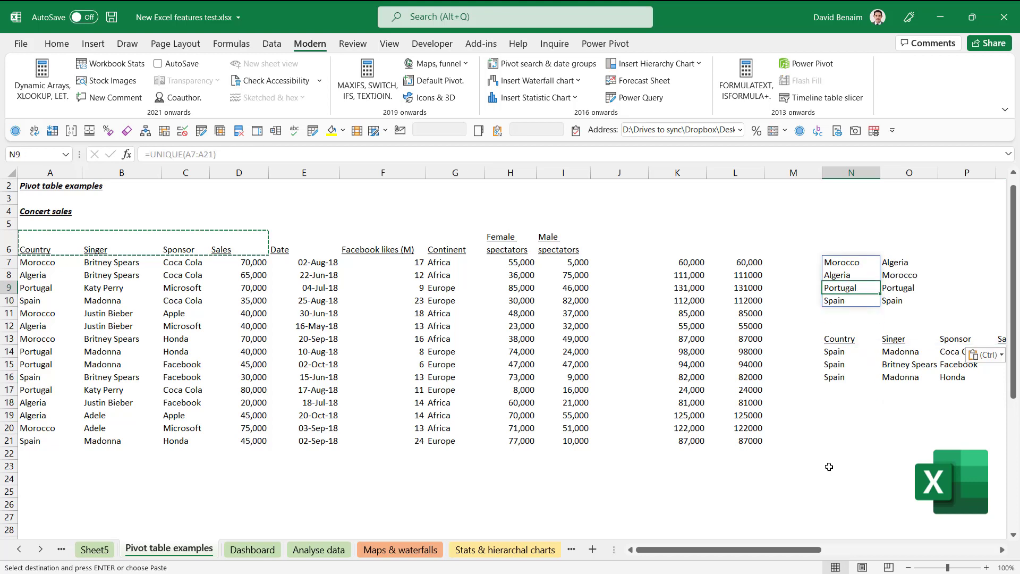
Type France over Algeria in cell A12 and confirm it
click(43, 329)
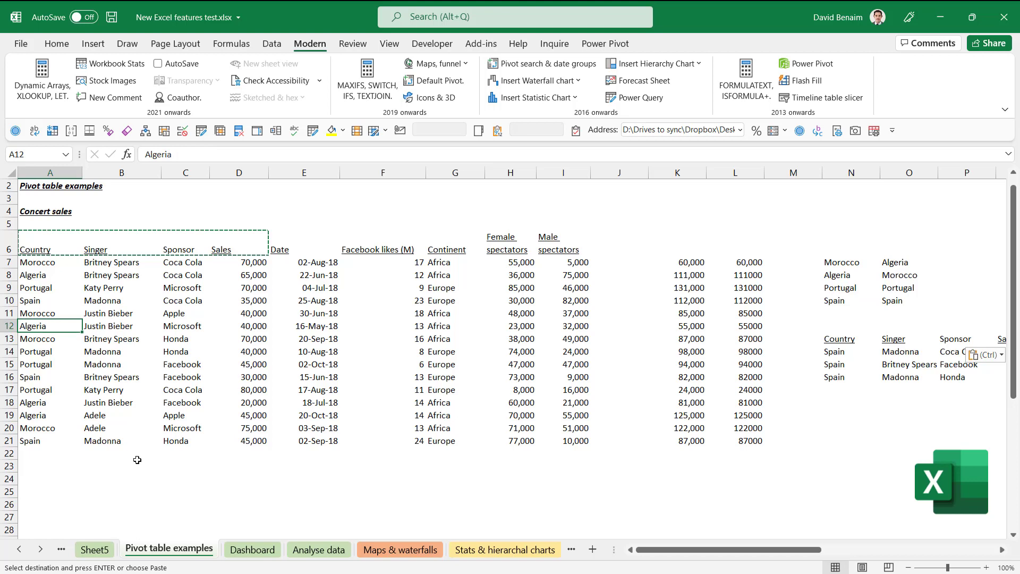
text(France)
key(Return)
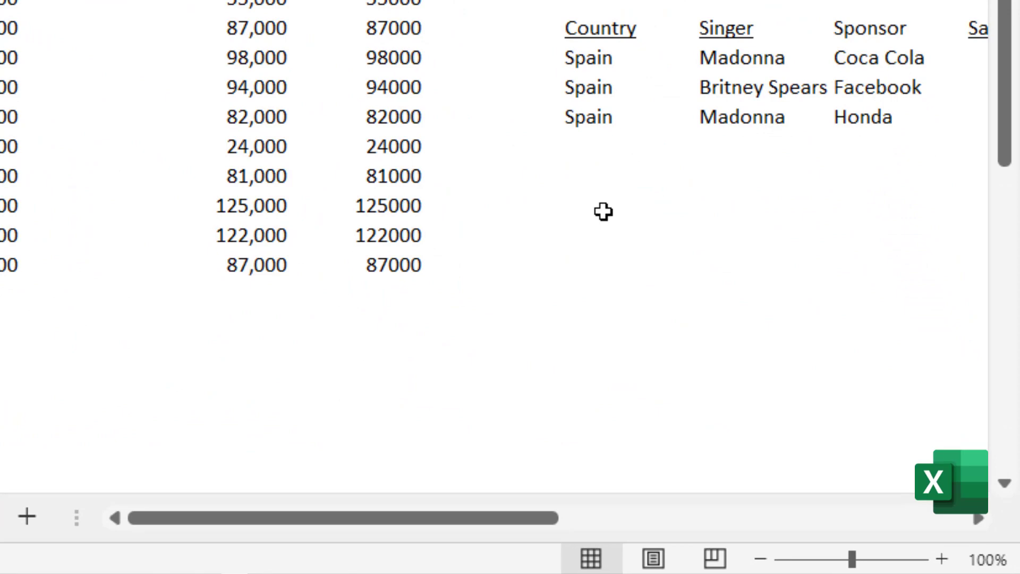
Enter =SEQUENCE(3,4) in an empty cell below the Spain rows
click(841, 417)
text(=)
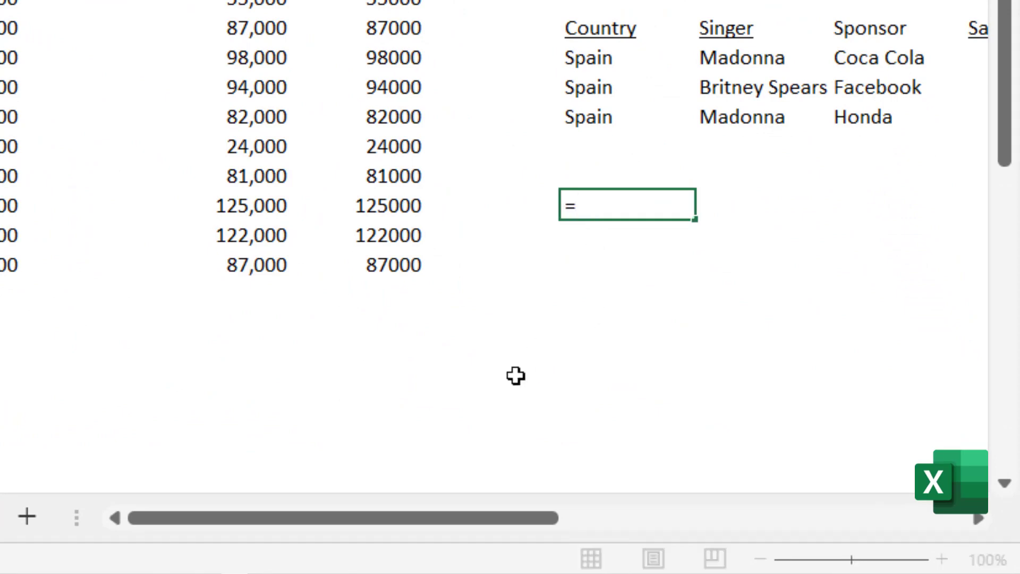
text(seq)
key(Tab)
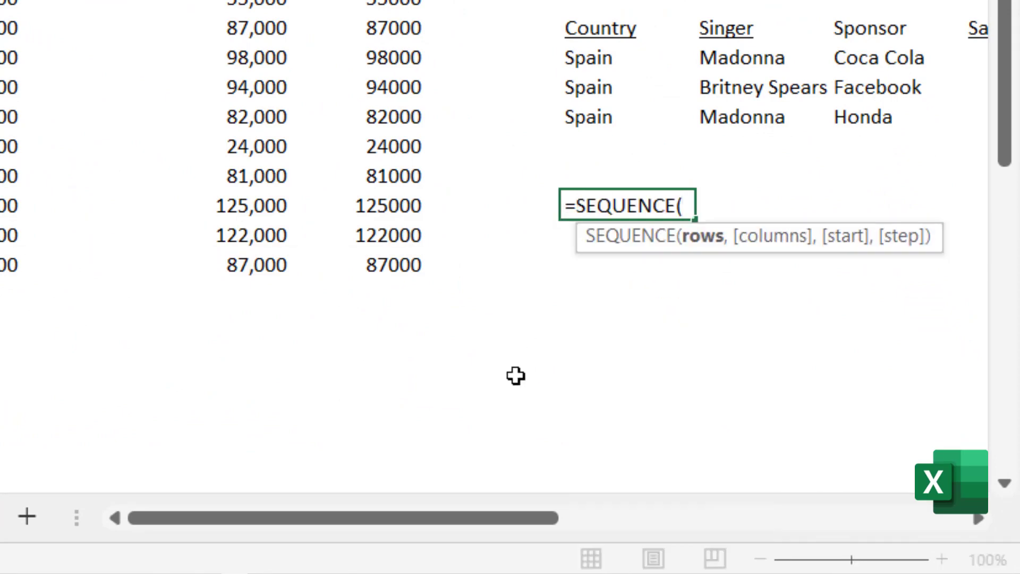
text(3,4))
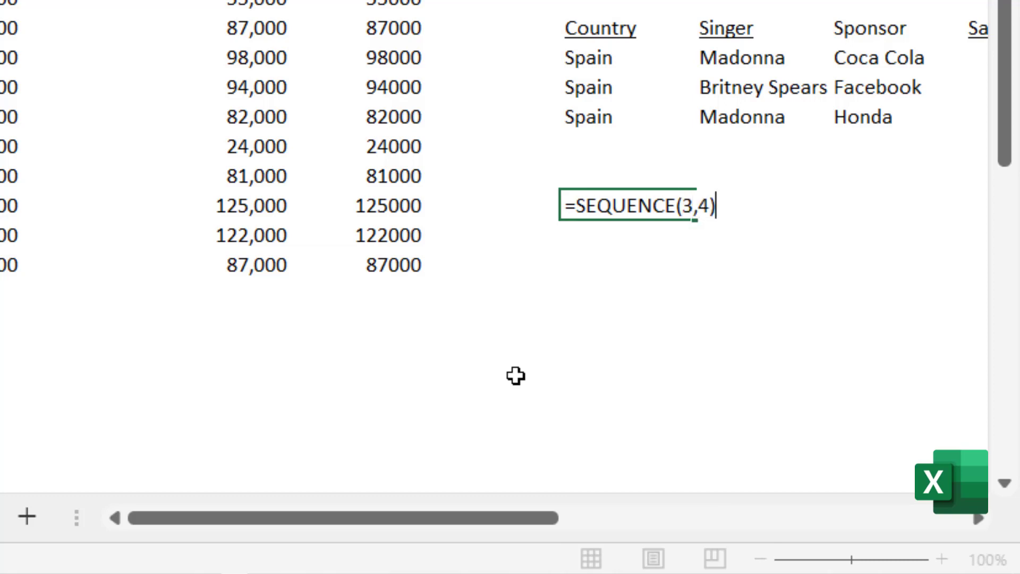
key(Return)
Step through the spilled 1–12 grid and return to its first number
key(Right)
key(Right)
key(Right)
key(Right)
key(Left)
key(Left)
key(Left)
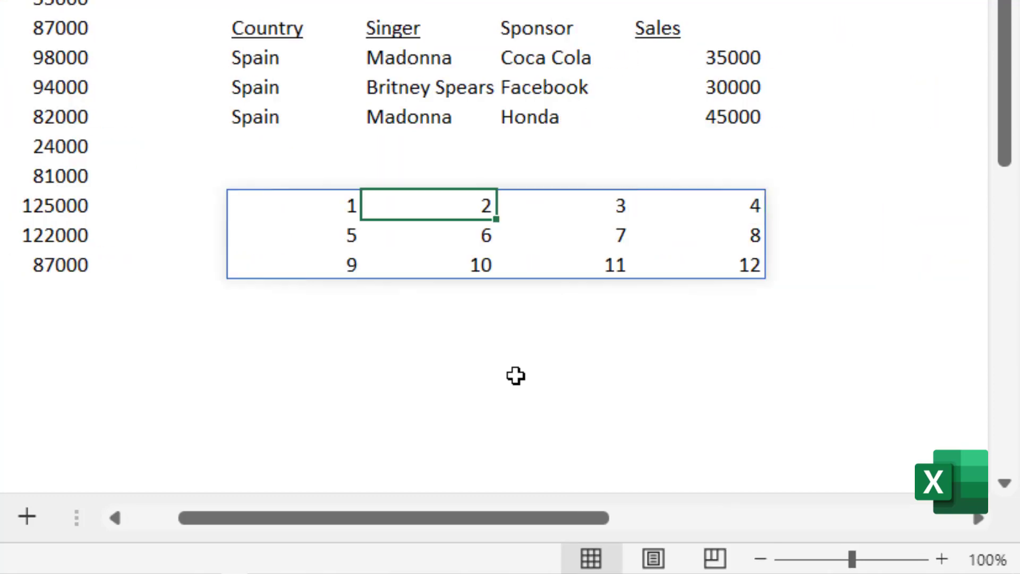
key(Left)
key(Down)
key(Down)
key(Right)
key(Right)
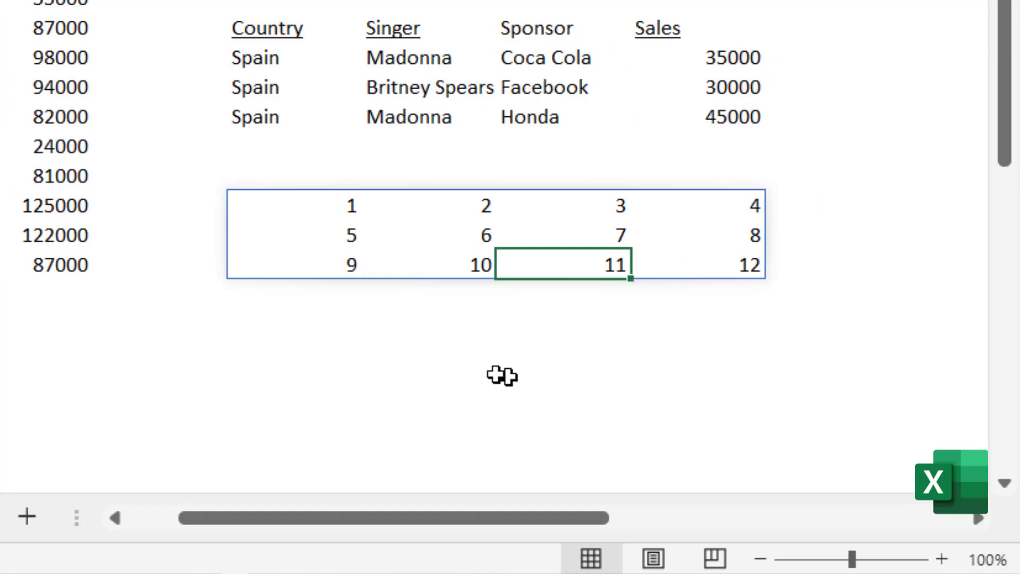
key(Left)
key(Left)
key(Up)
key(Up)
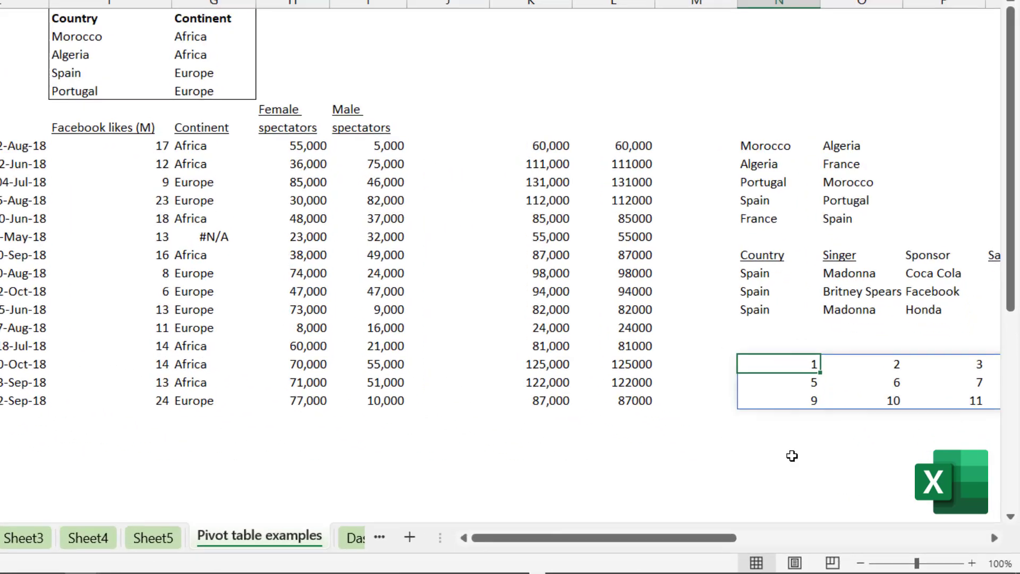
Enter =RANDARRAY(4,6,10,300,TRUE) below the number grid for random integers 10–300
click(792, 455)
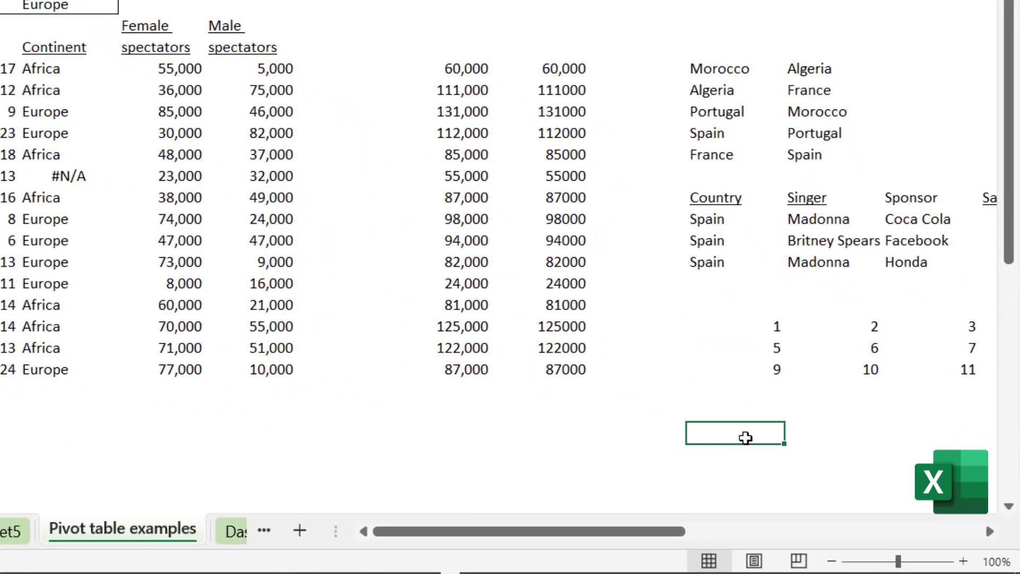
text(=randa)
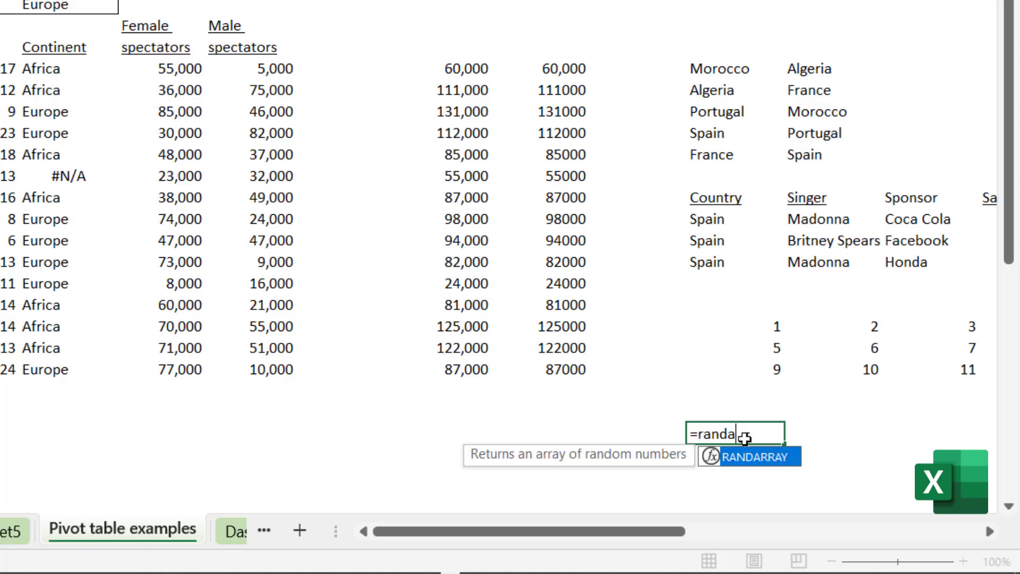
key(Tab)
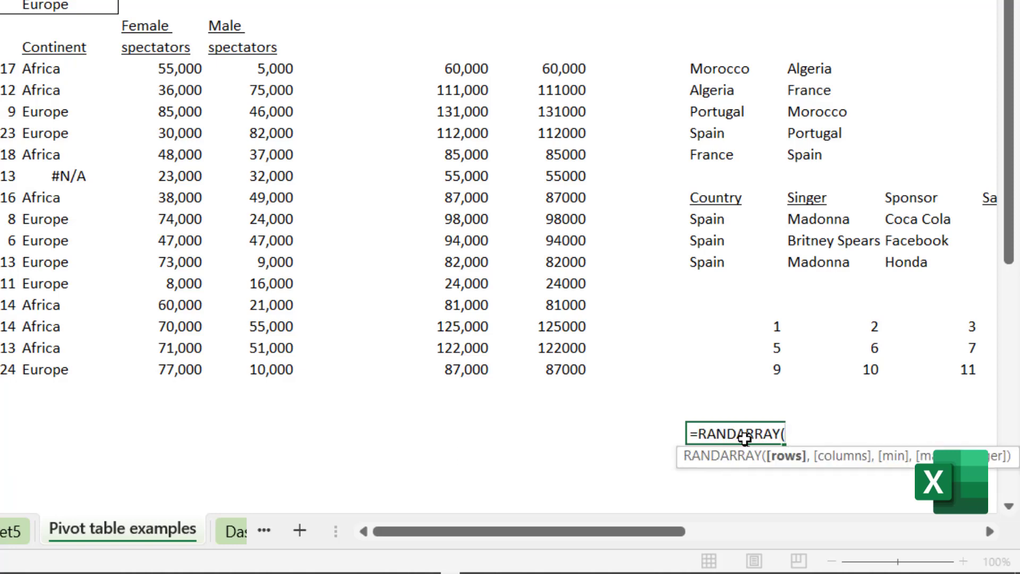
text(4,)
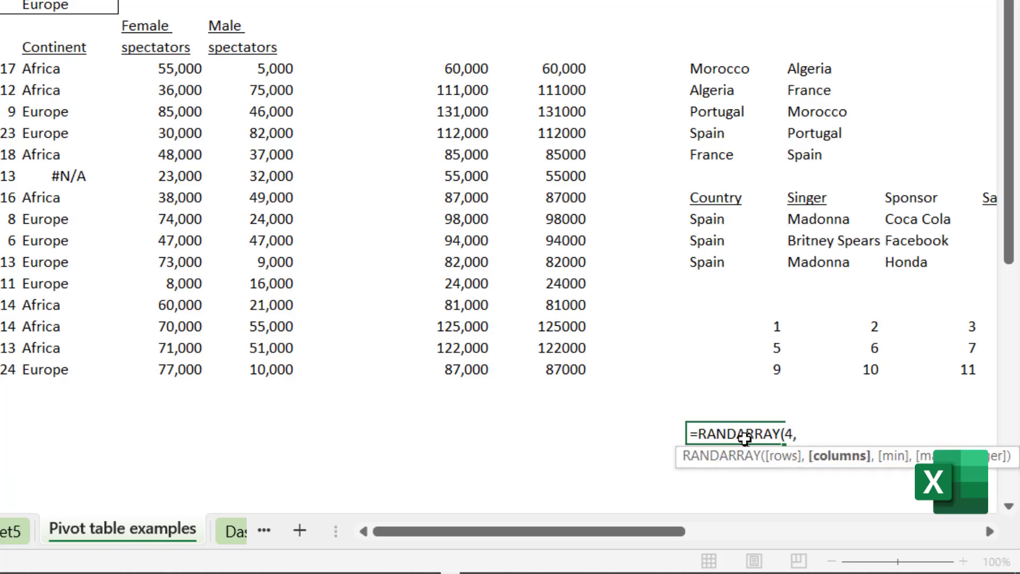
text(6,)
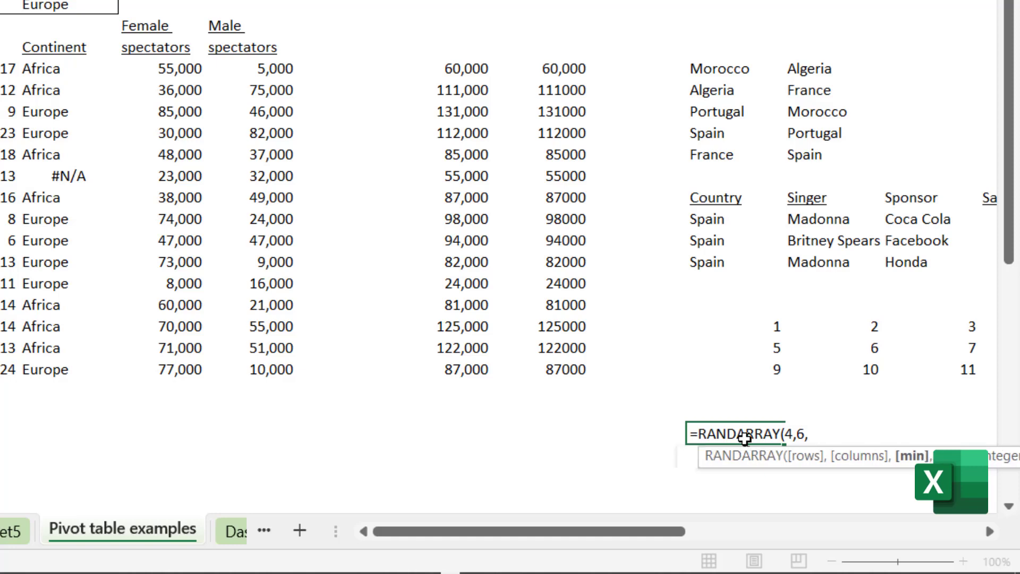
text(10,)
key(BackSpace)
text(300,)
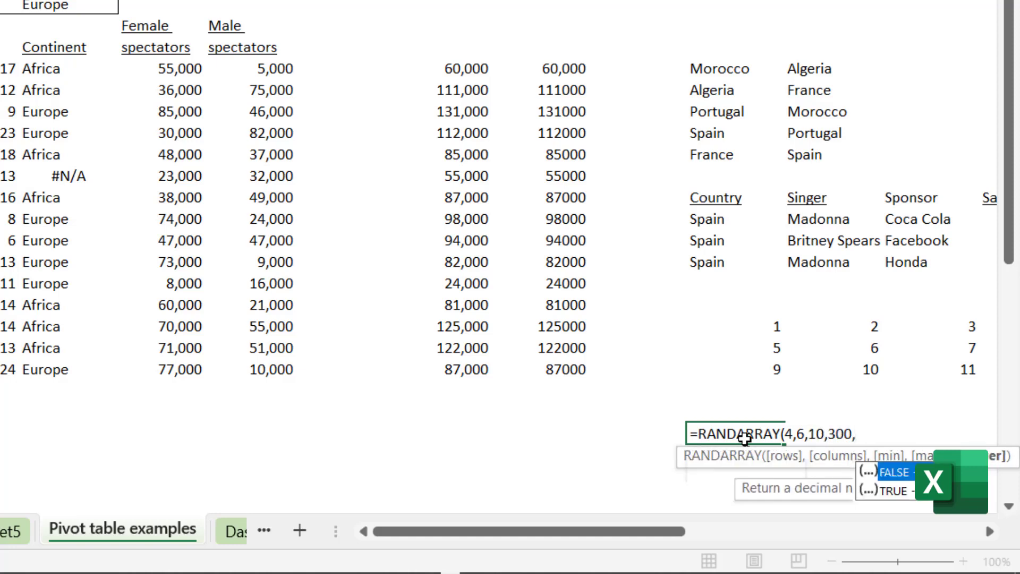
key(Down)
key(Tab)
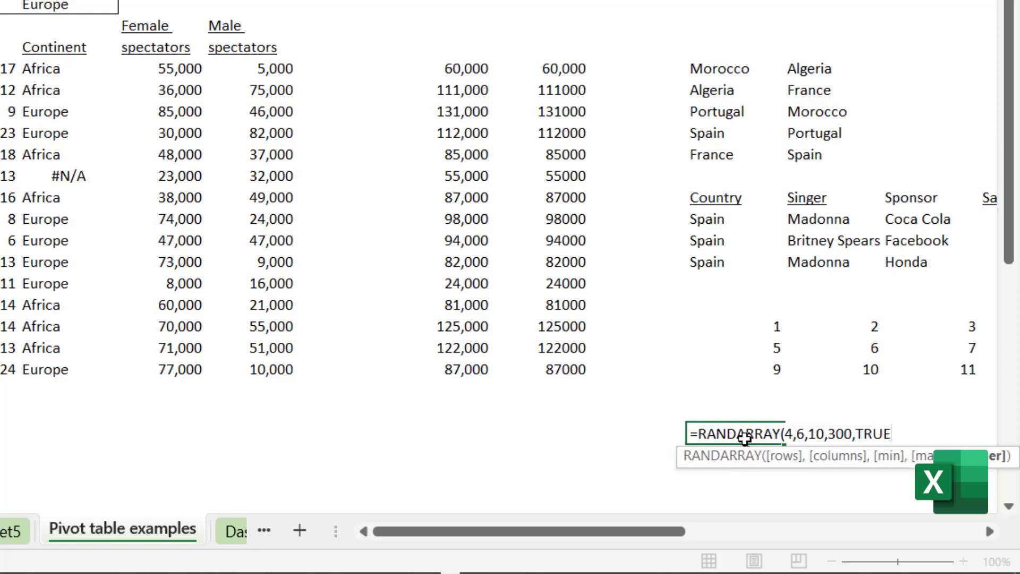
text())
key(Return)
Make the random numbers recalculate, then refresh them again with F9
key(Right)
key(Right)
key(Right)
key(Right)
key(Right)
key(Right)
key(Right)
key(Right)
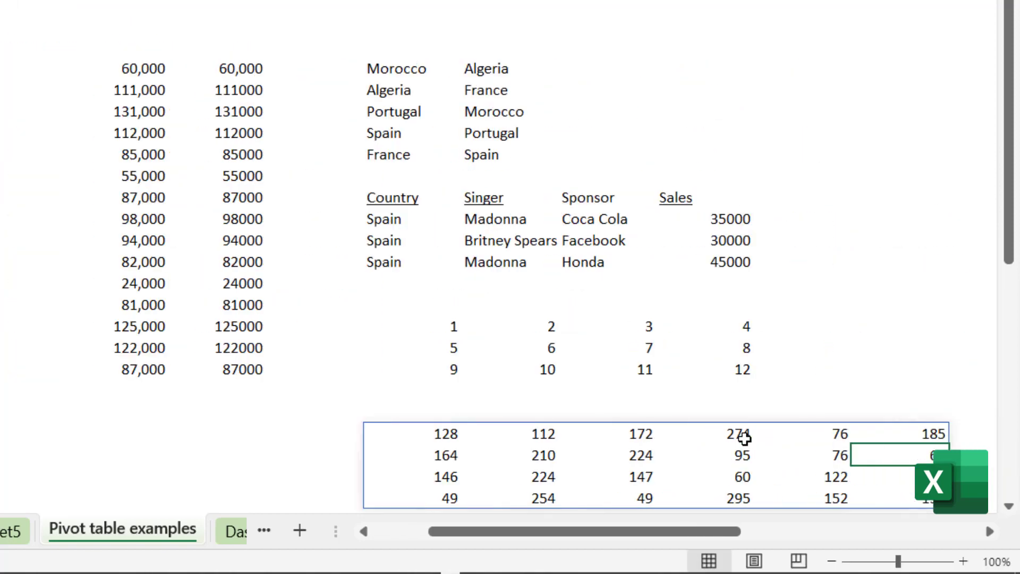
text(s)
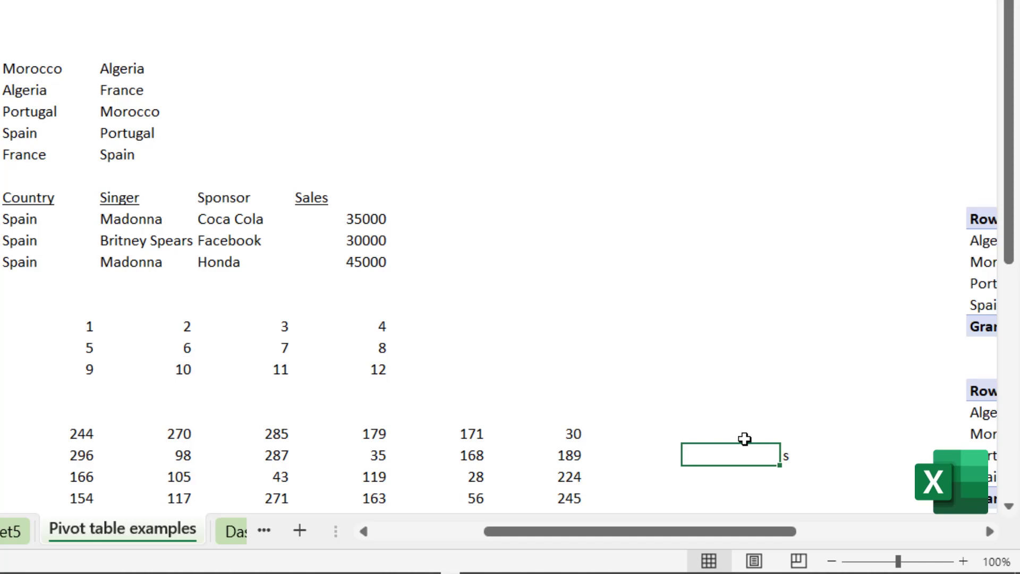
key(Left)
key(Left)
key(Left)
key(Left)
key(Left)
key(Left)
key(Left)
key(Left)
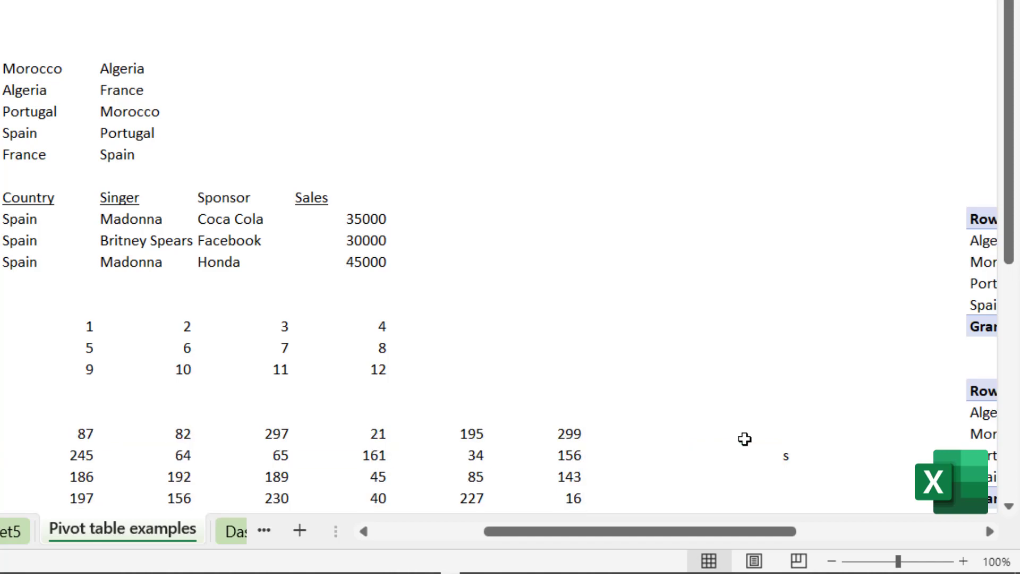
key(F9)
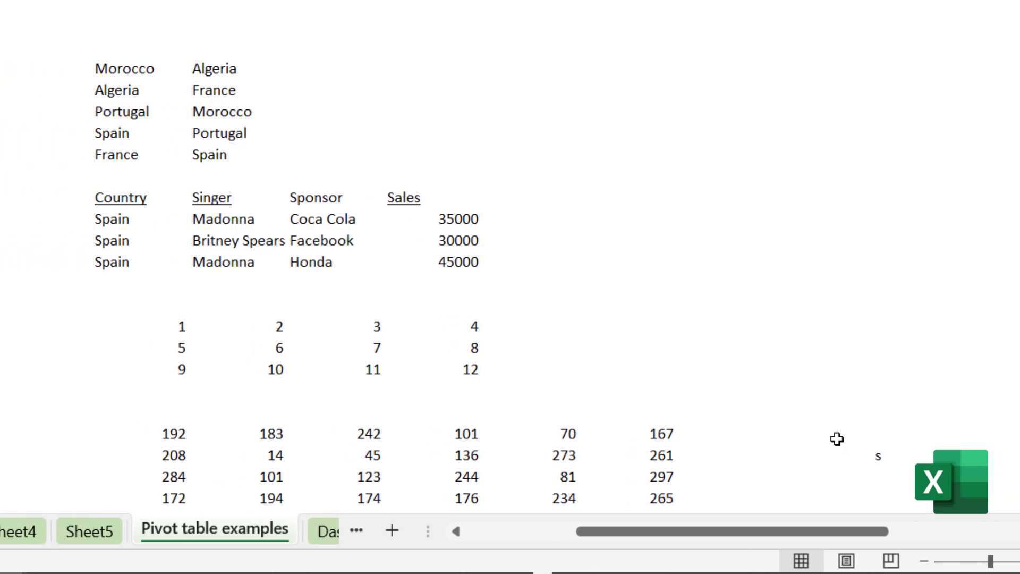
Enter =TRANSPOSE(C6:D14) below the concert table, spilling Sponsor and Sales as two rows
click(126, 454)
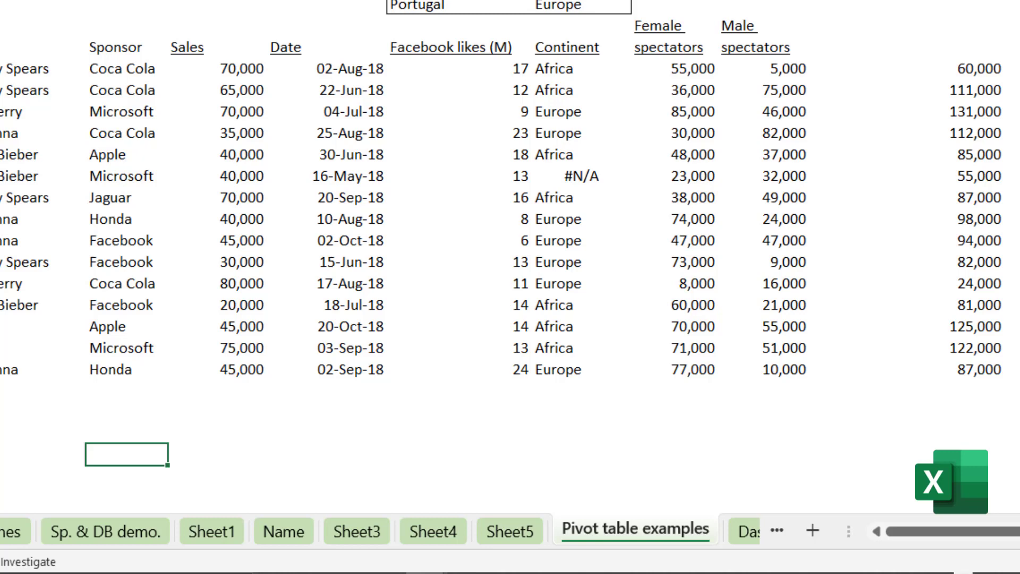
text(=tran)
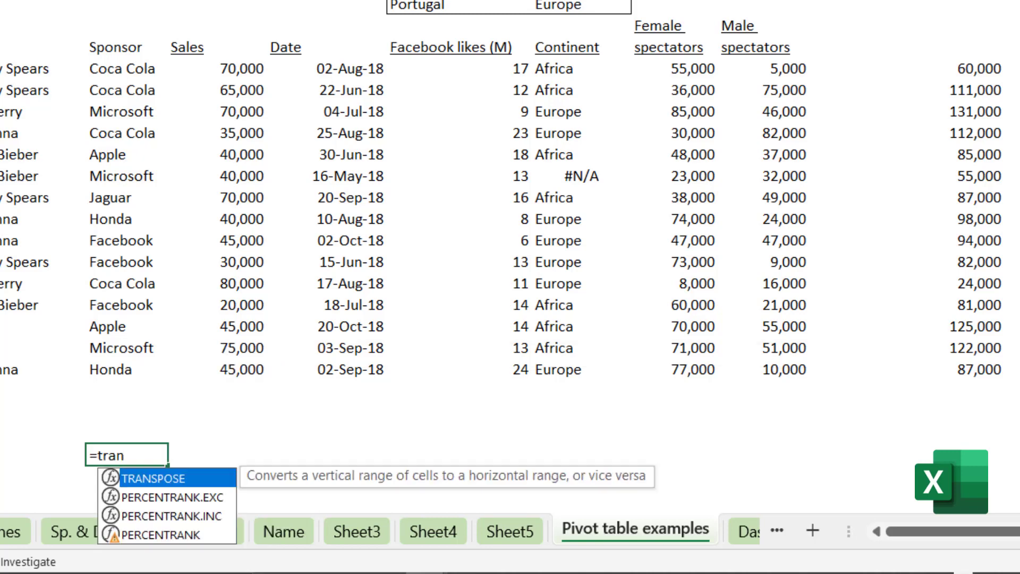
key(Tab)
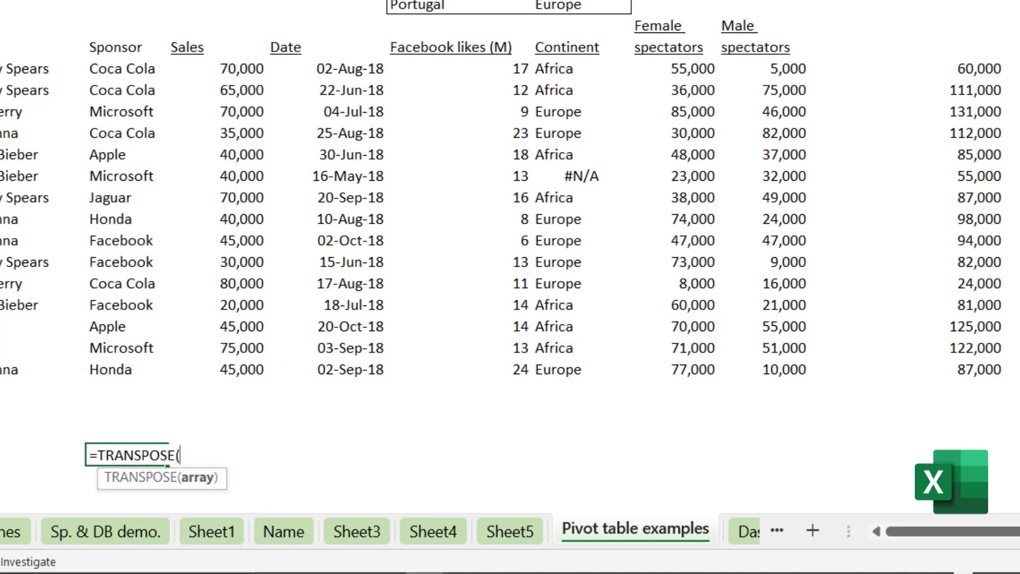
drag(114, 42, 218, 218)
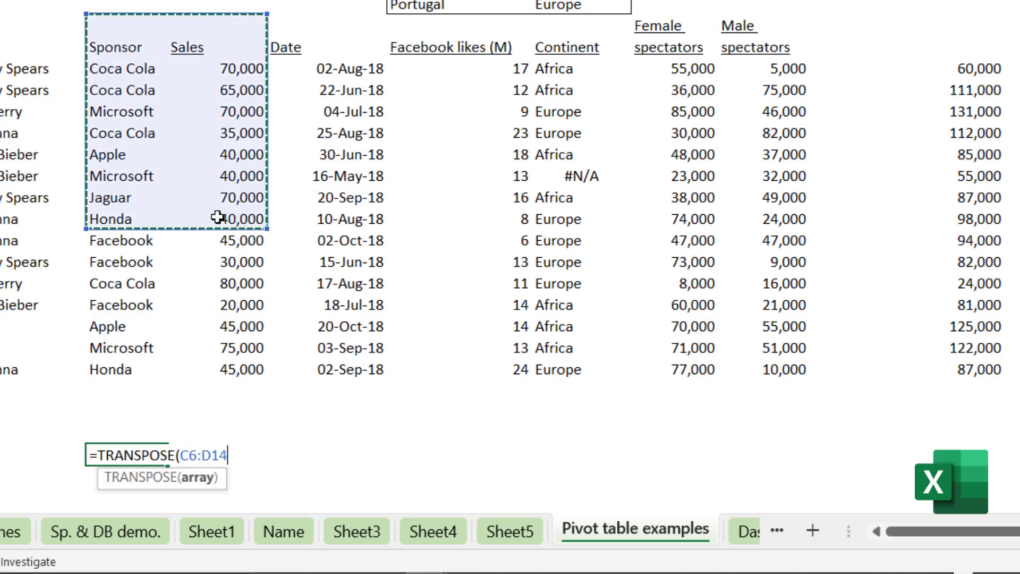
text())
key(ctrl+Return)
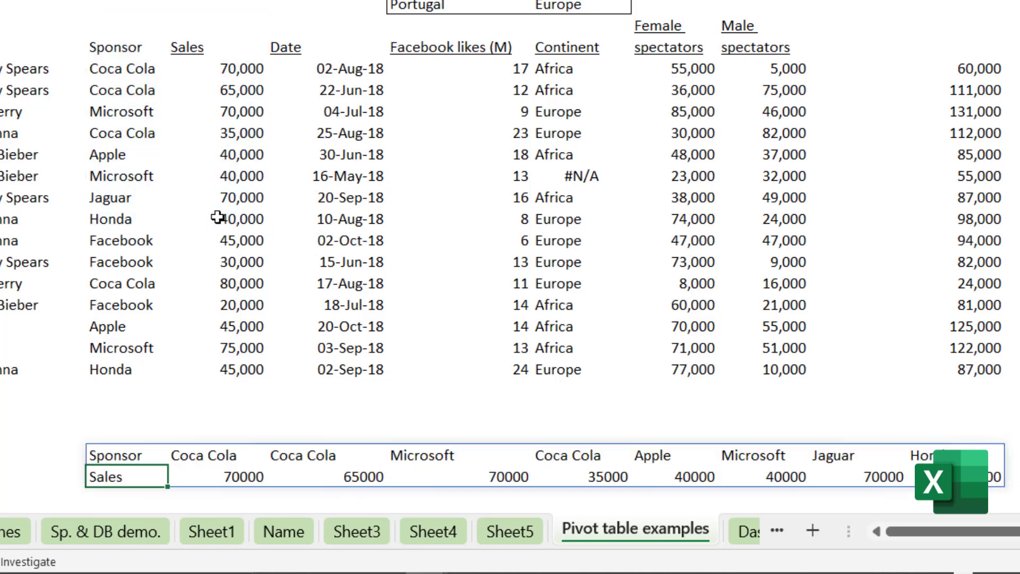
key(Down)
key(Up)
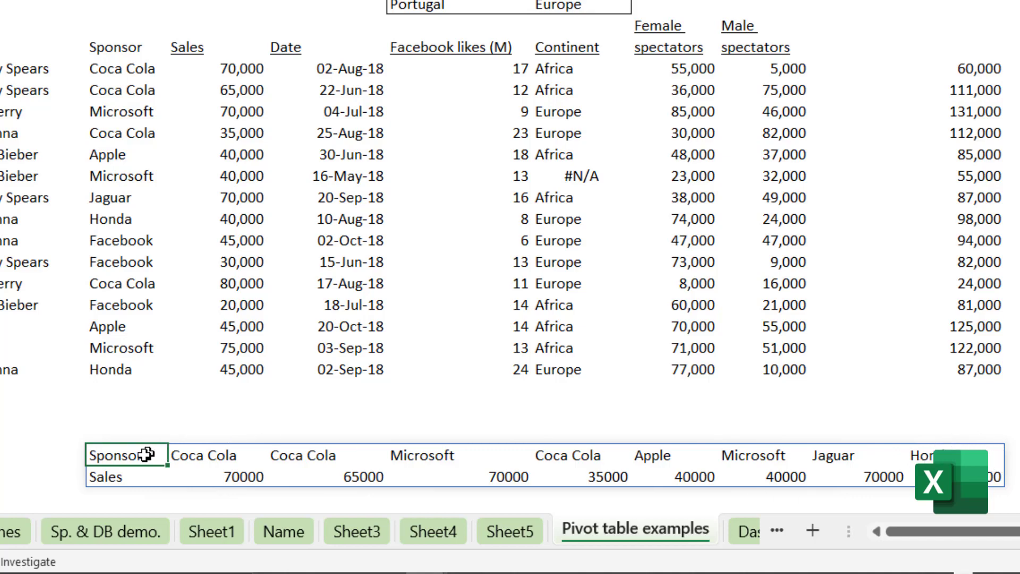
click(51, 459)
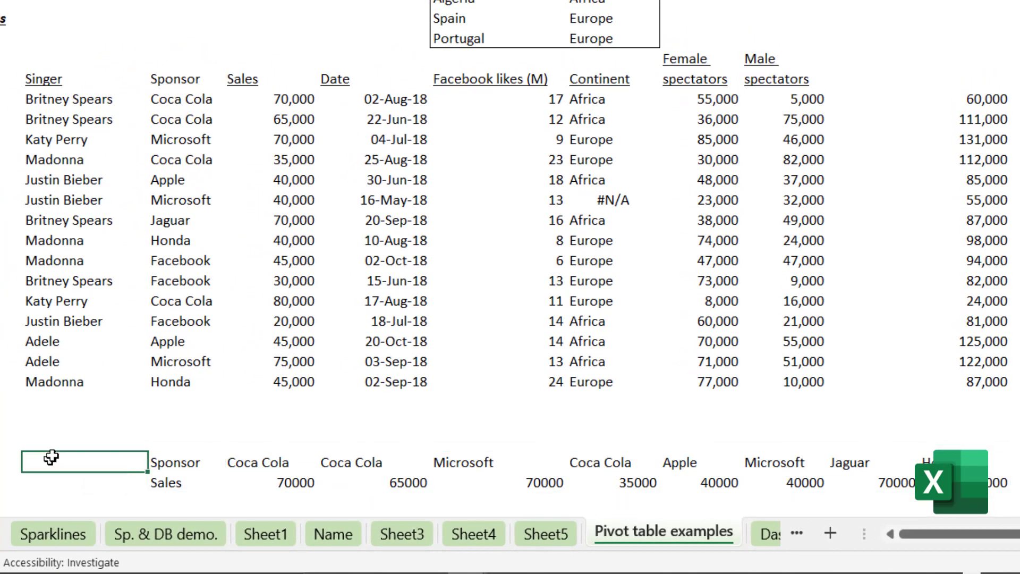
click(85, 423)
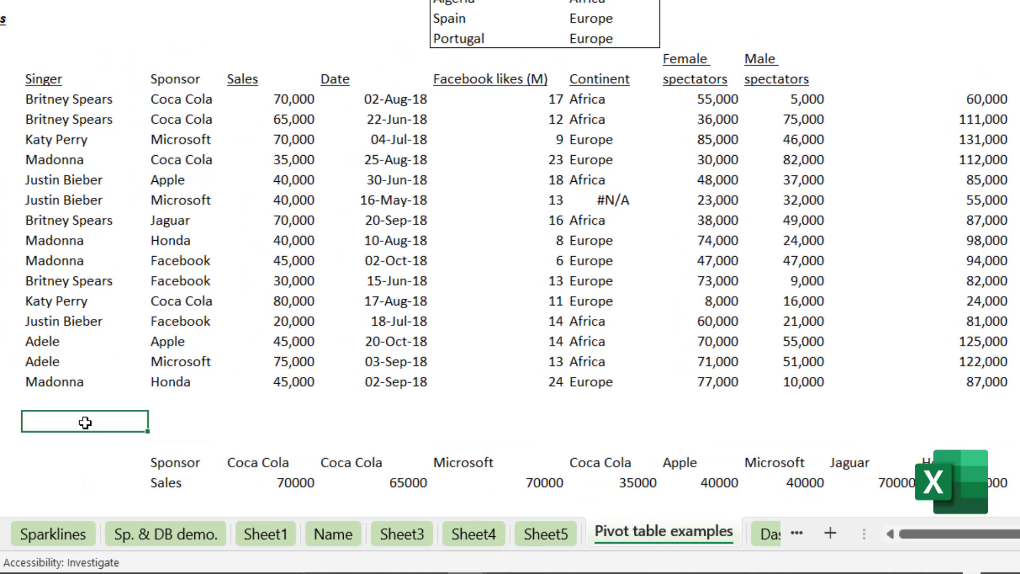
text(-)
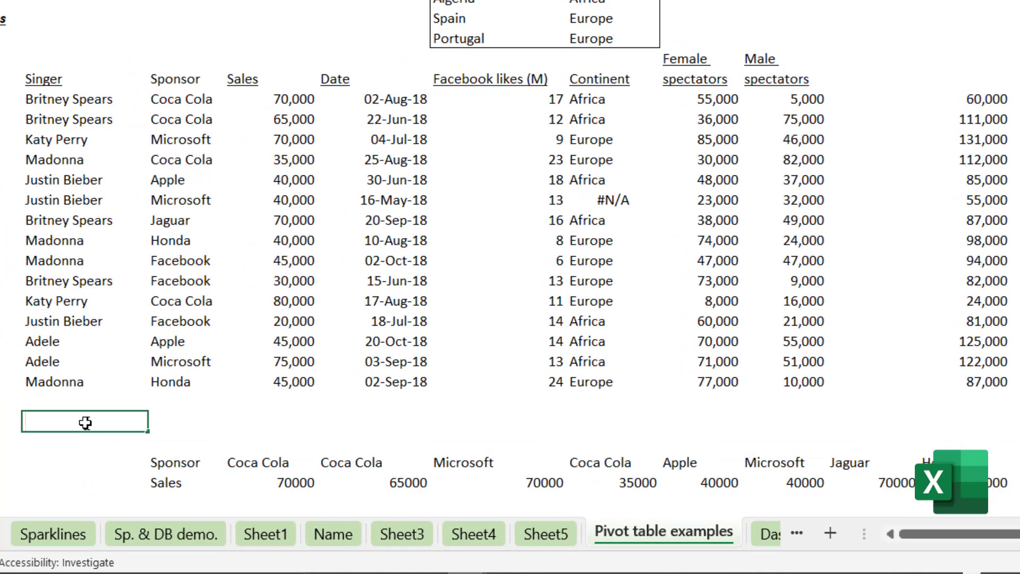
text(counta)
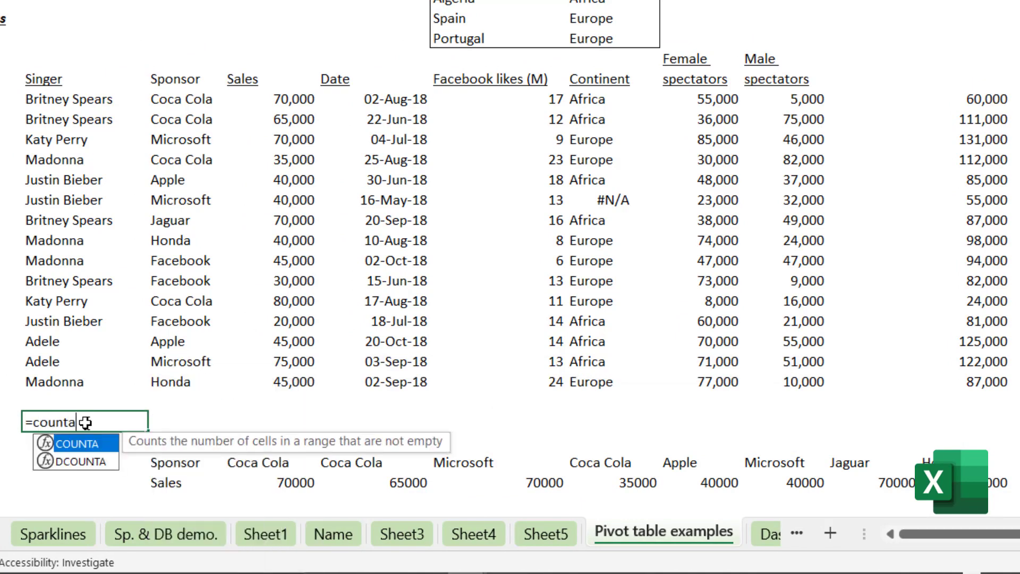
key(Tab)
text(()
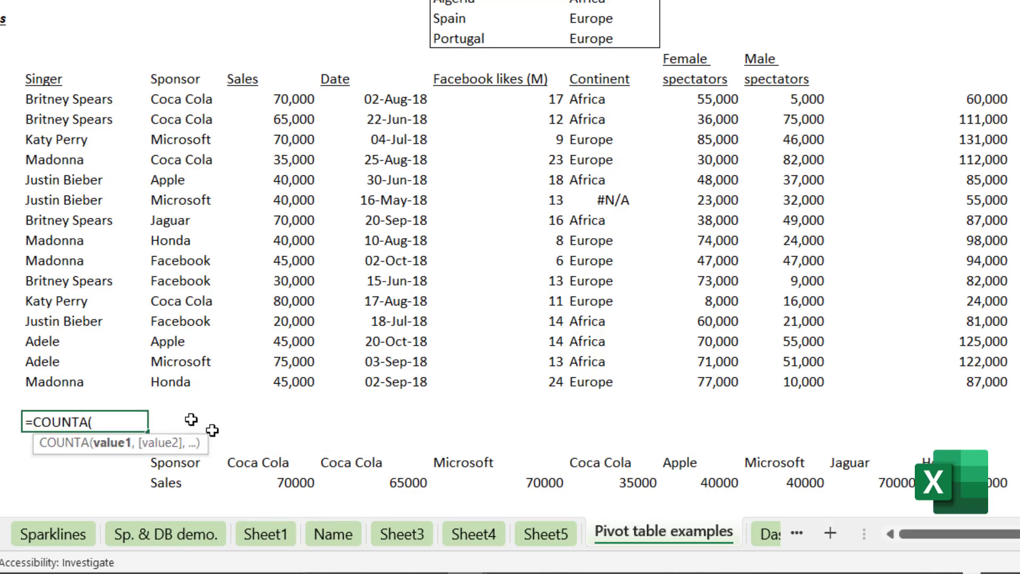
drag(197, 462, 1008, 485)
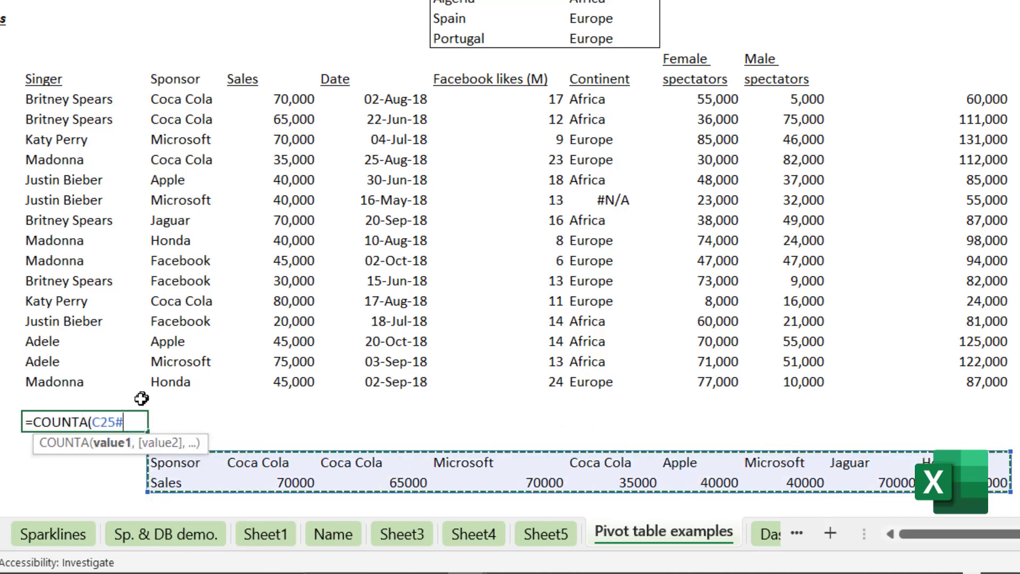
click(126, 422)
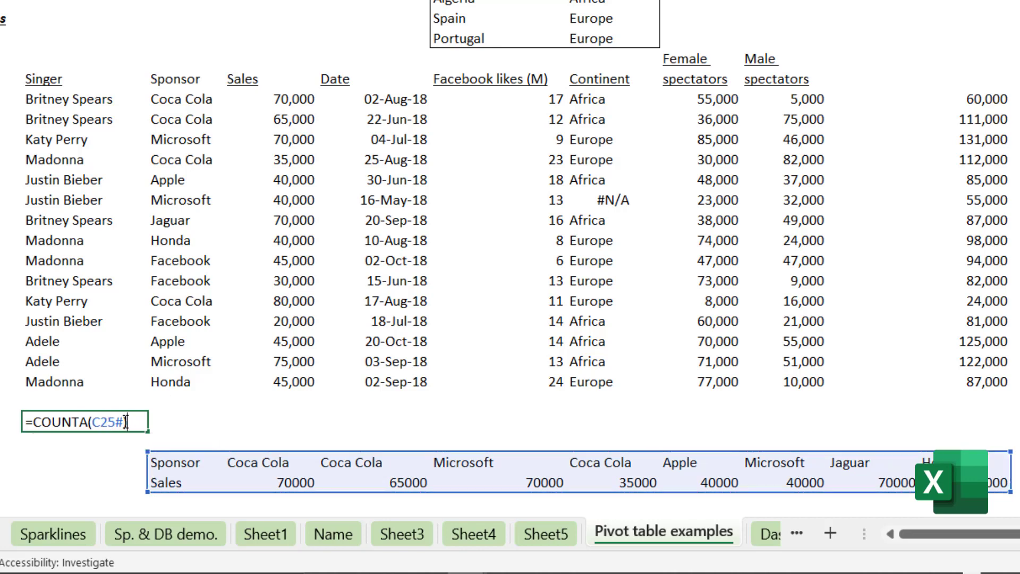
key(ctrl+Return)
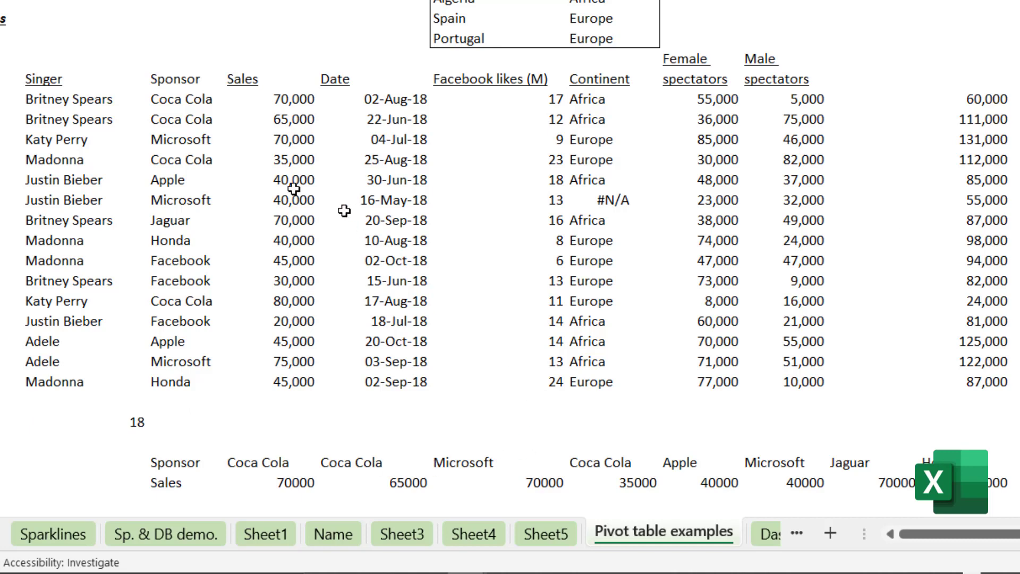
click(62, 441)
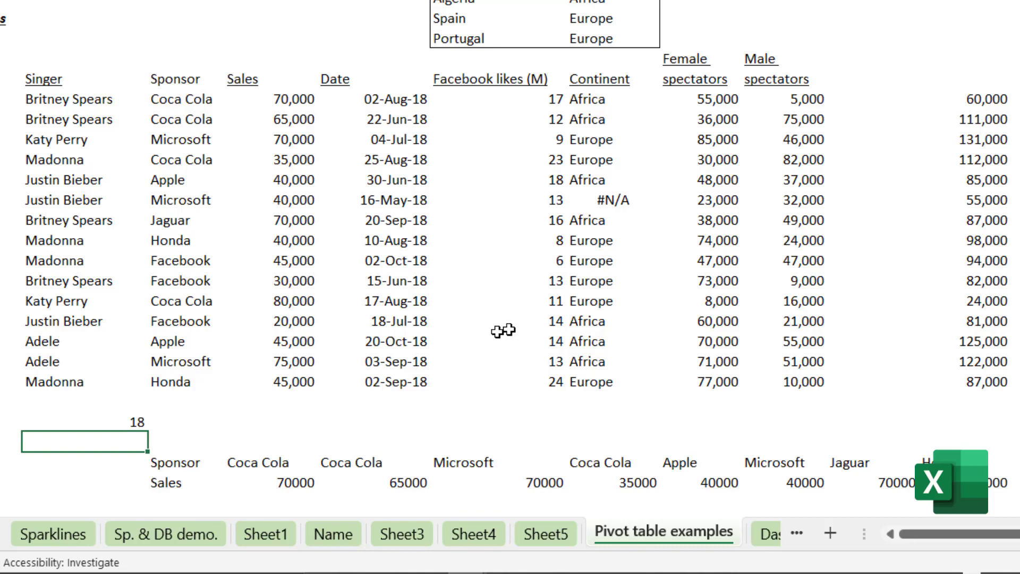
key(Up)
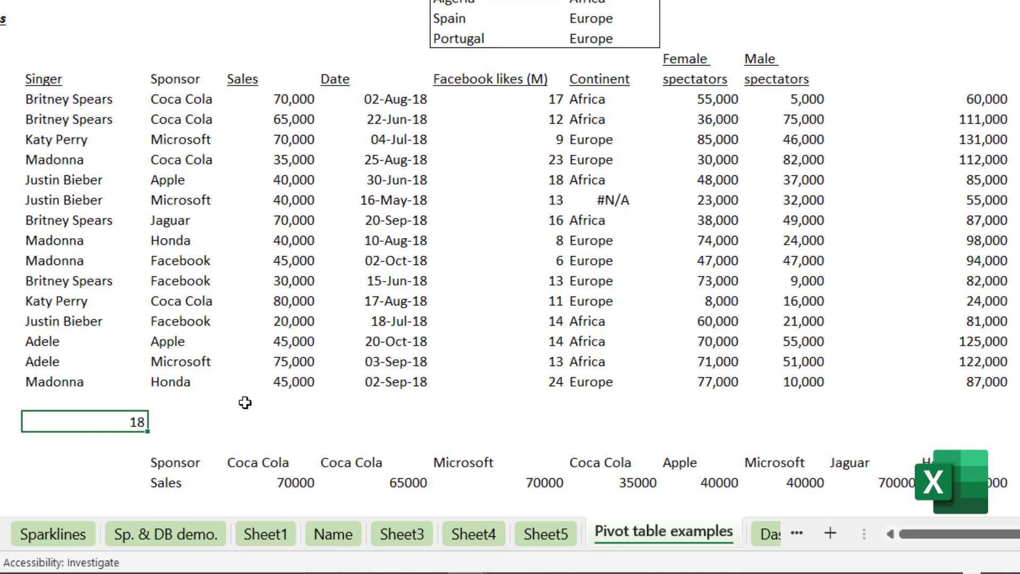
key(Delete)
click(607, 98)
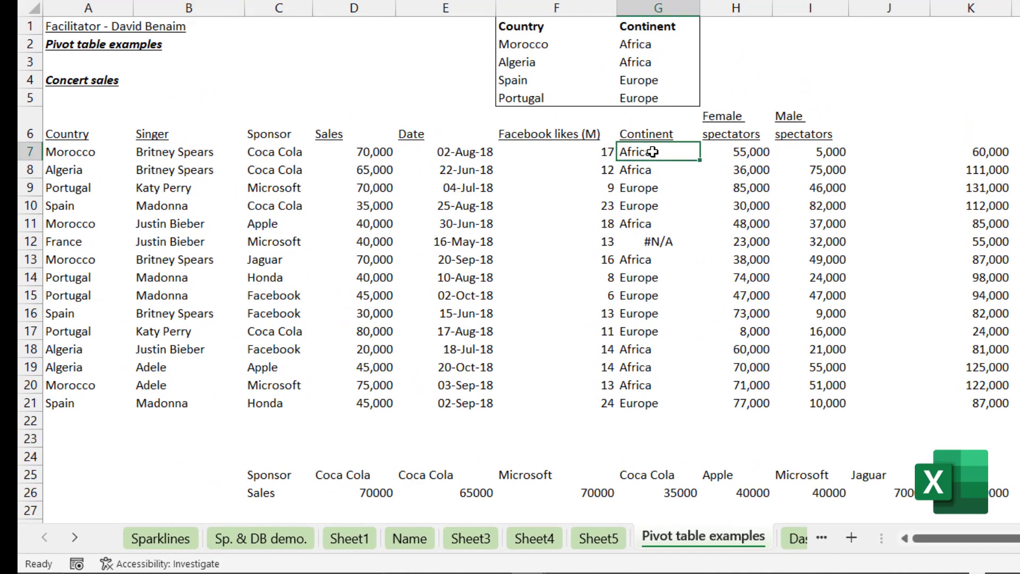
key(F2)
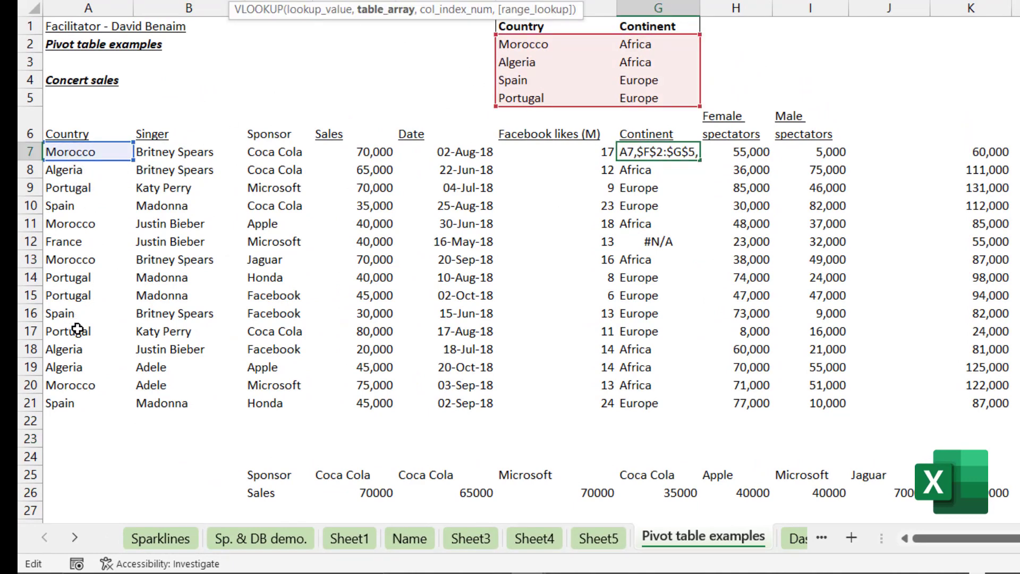
click(659, 241)
double_click(657, 242)
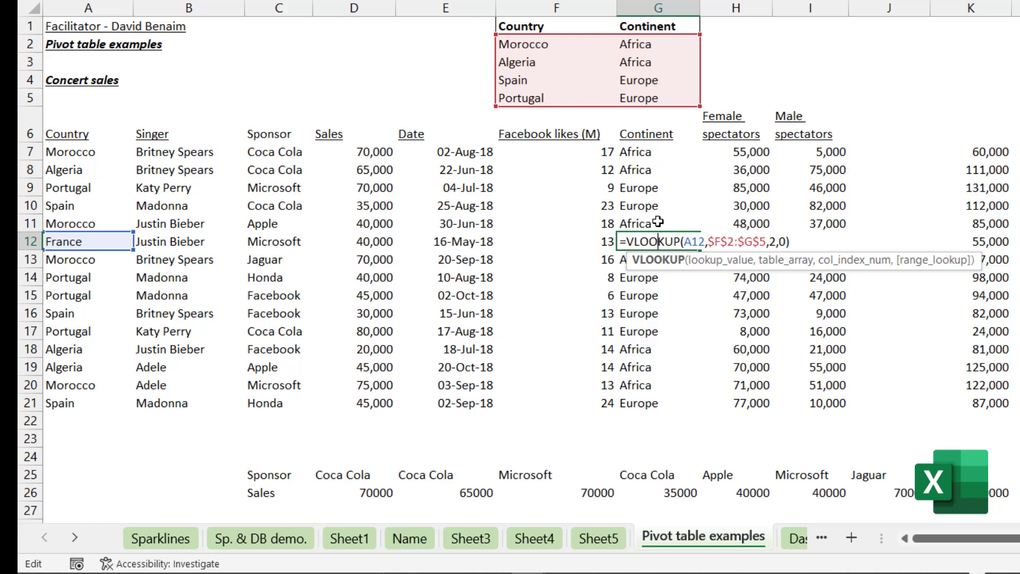
key(Escape)
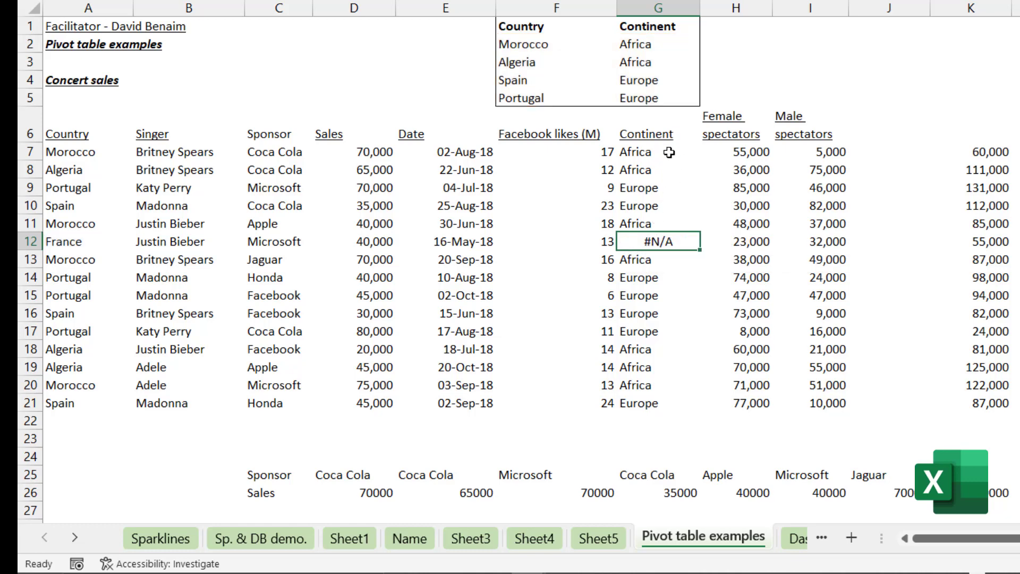
Start an XLOOKUP in J7 looking up A7 in the absolute range $F$2:$F$5
click(895, 154)
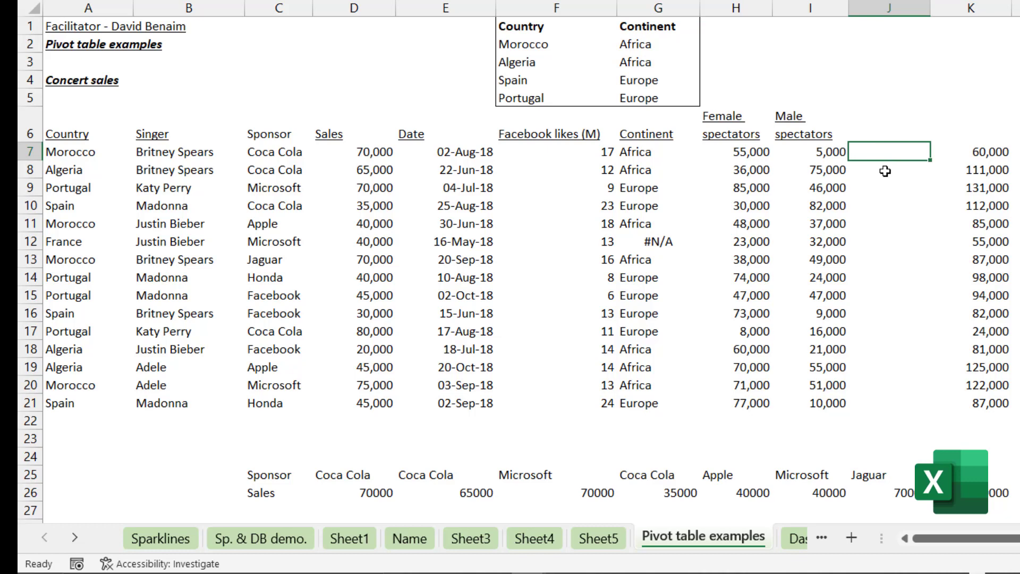
text(=xl)
key(Tab)
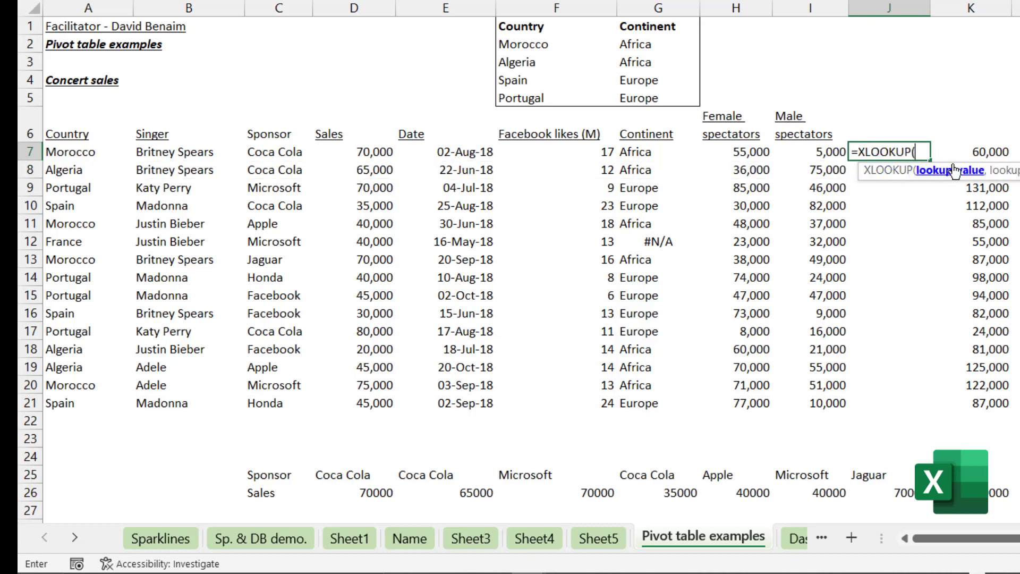
click(61, 154)
text(,)
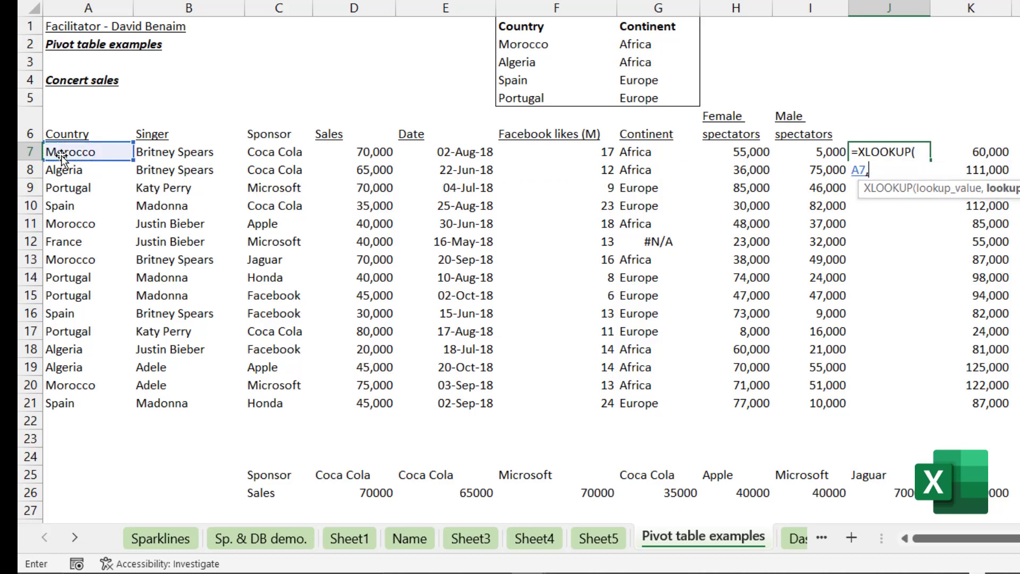
drag(529, 48, 540, 92)
key(F4)
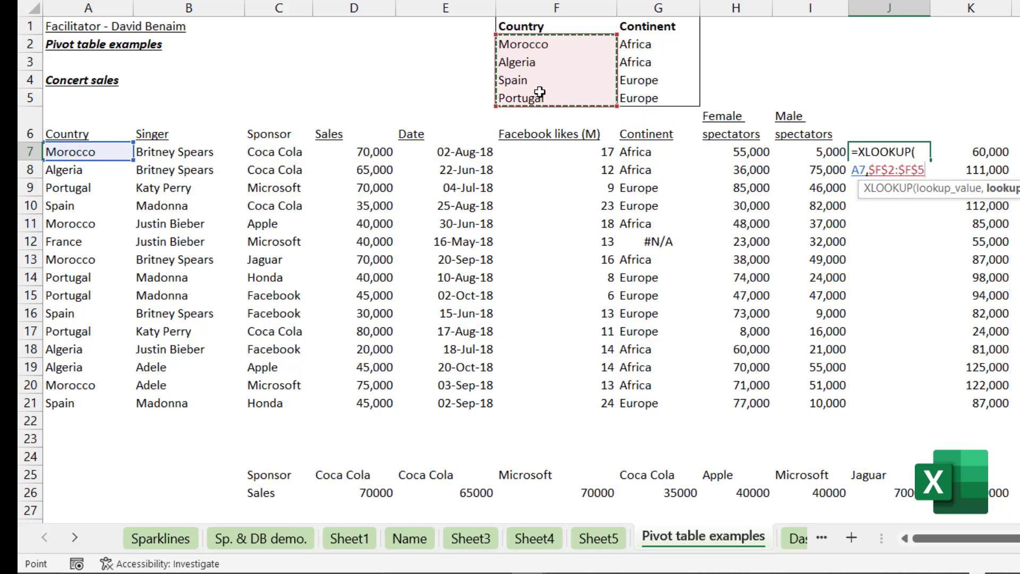
Add $G$2:$G$5 as the return range and "Check" as the fallback, then confirm
text(,)
drag(647, 42, 672, 100)
key(F4)
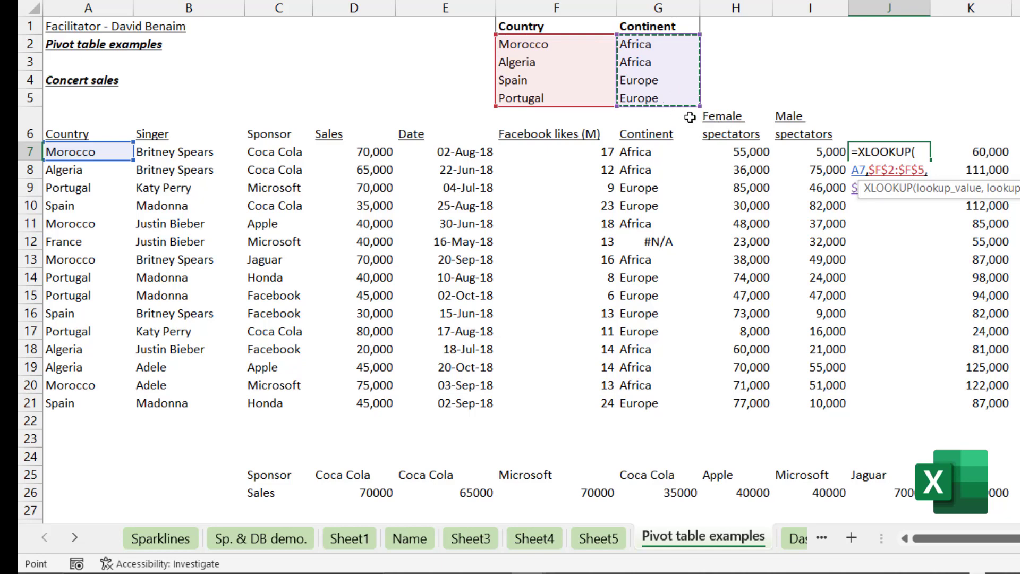
text(,"C)
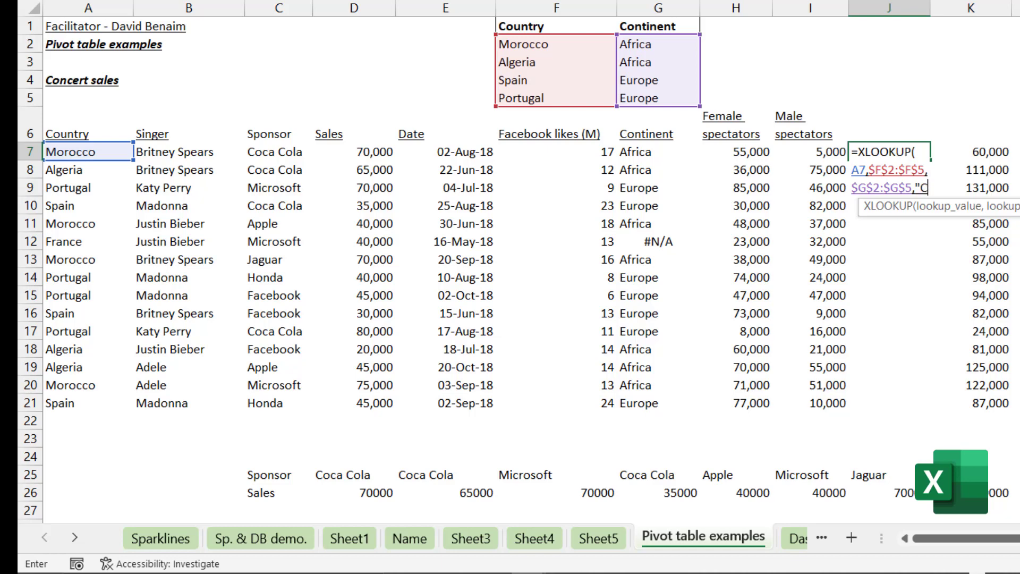
key(alt+Return)
text("Check)
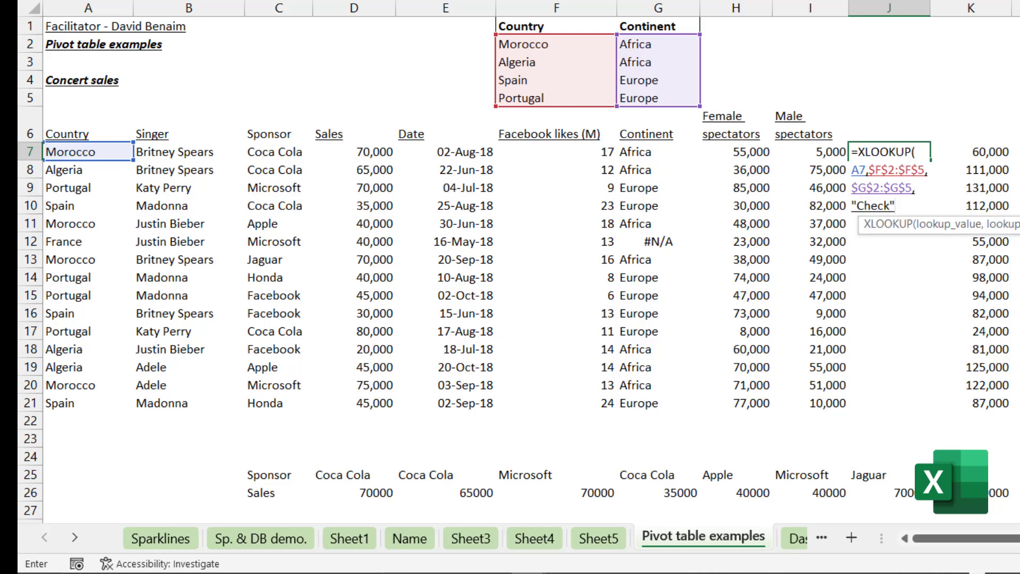
text("))
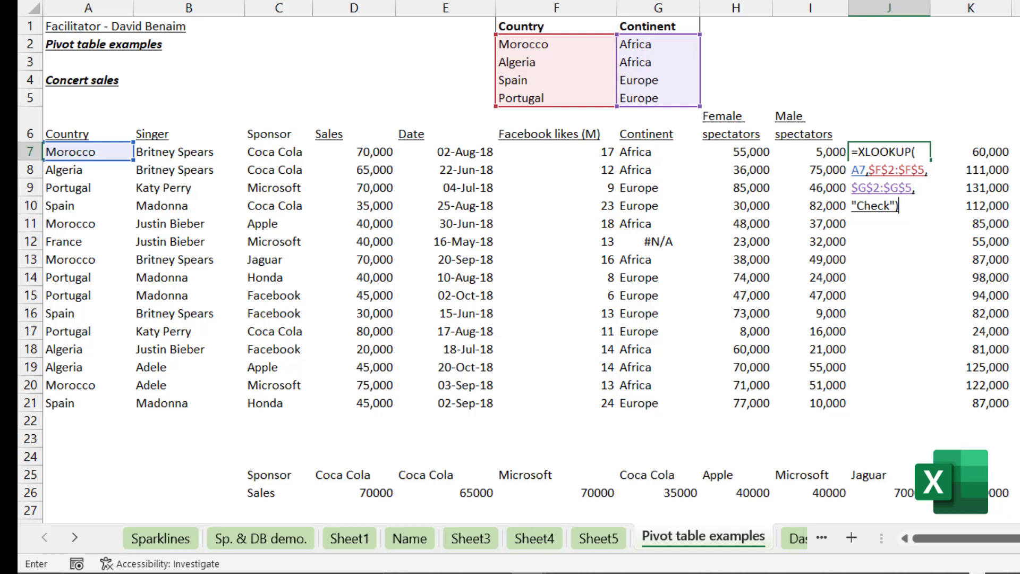
key(ctrl+Return)
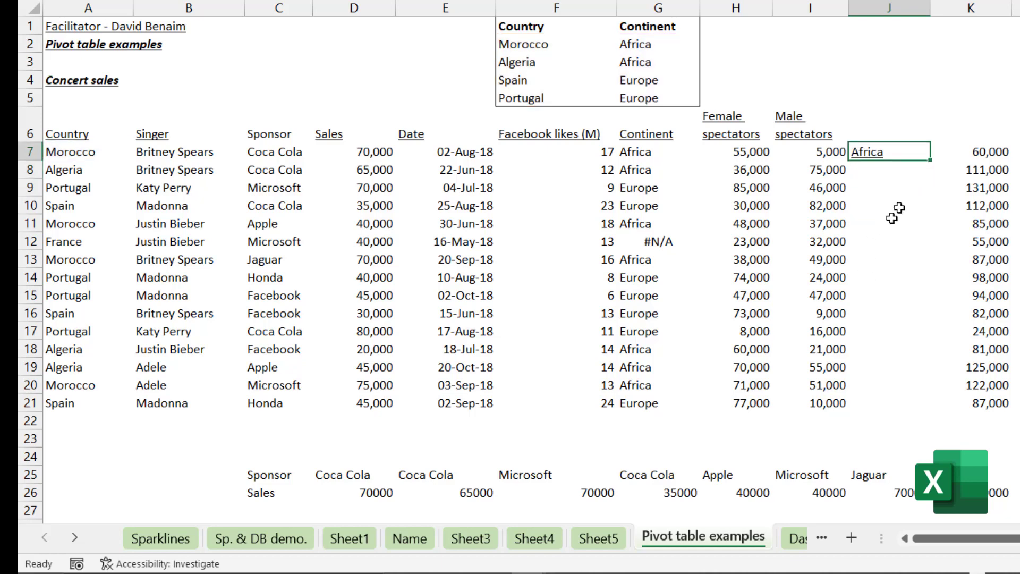
Fill the J7 lookup down to J21 and inspect France's Check formula in J12
drag(930, 160, 891, 415)
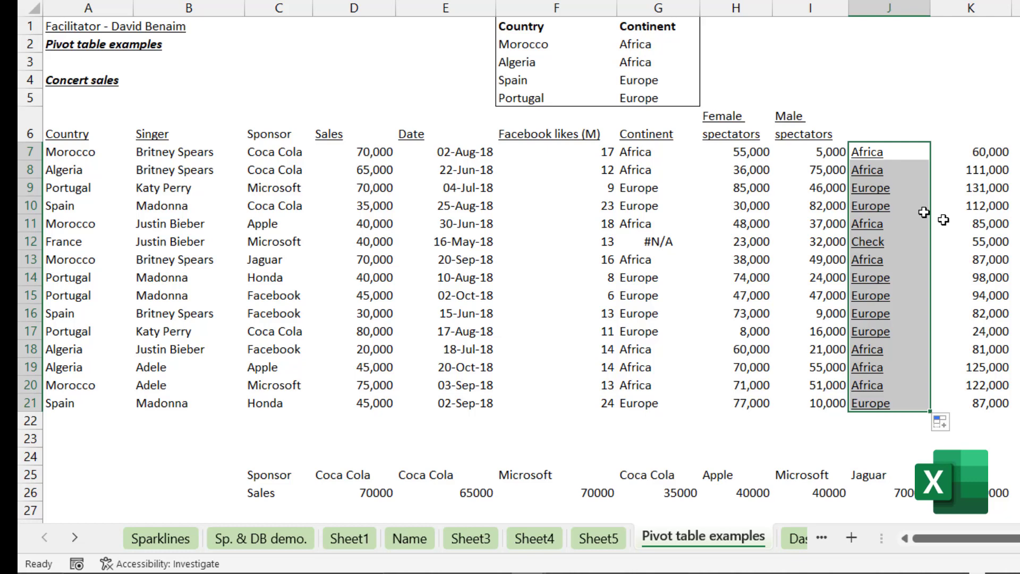
click(890, 266)
click(895, 237)
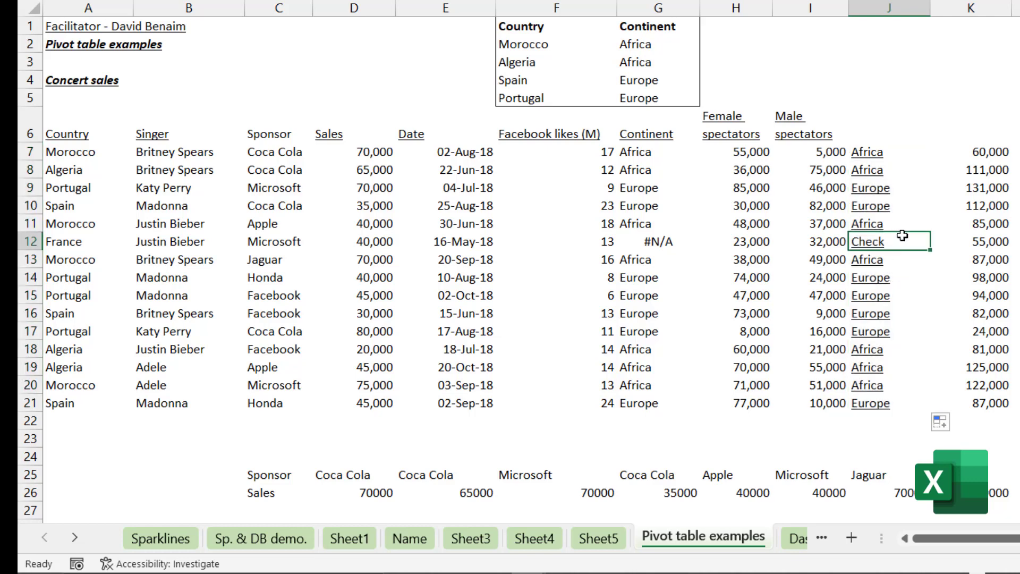
double_click(900, 239)
key(Escape)
key(Up)
key(Up)
key(Up)
key(Up)
key(Up)
key(Up)
key(Up)
key(Up)
key(Up)
key(Up)
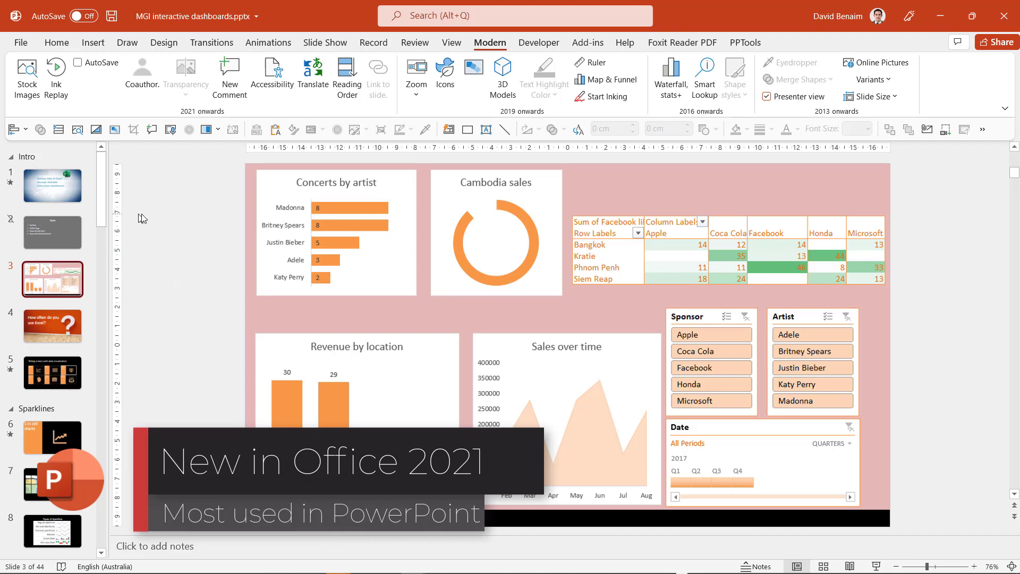
Open the Stock Images dialog from the ribbon
click(26, 75)
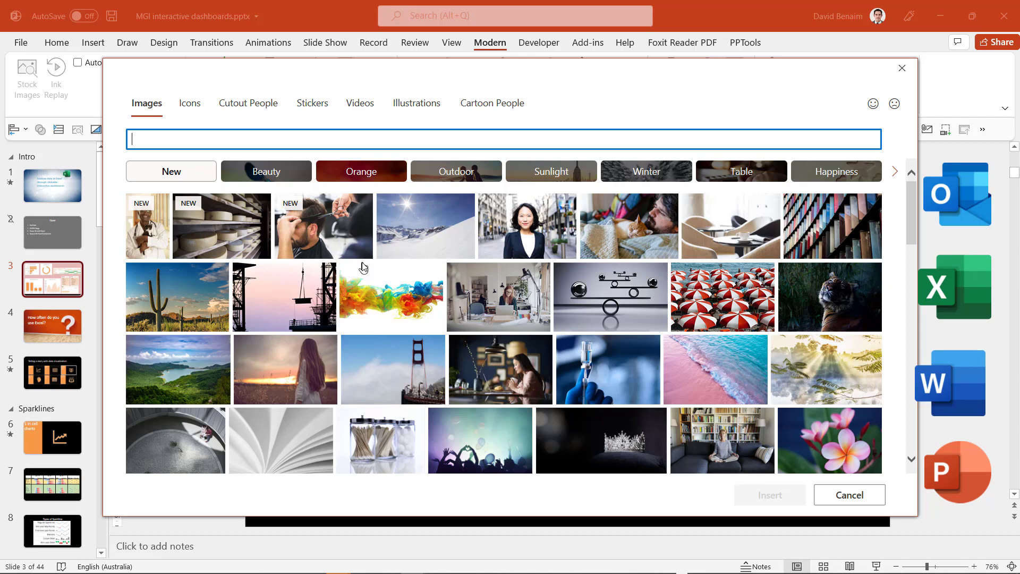
Scroll the stock Images and pick the children's party photo
scroll(362, 263, down, 10)
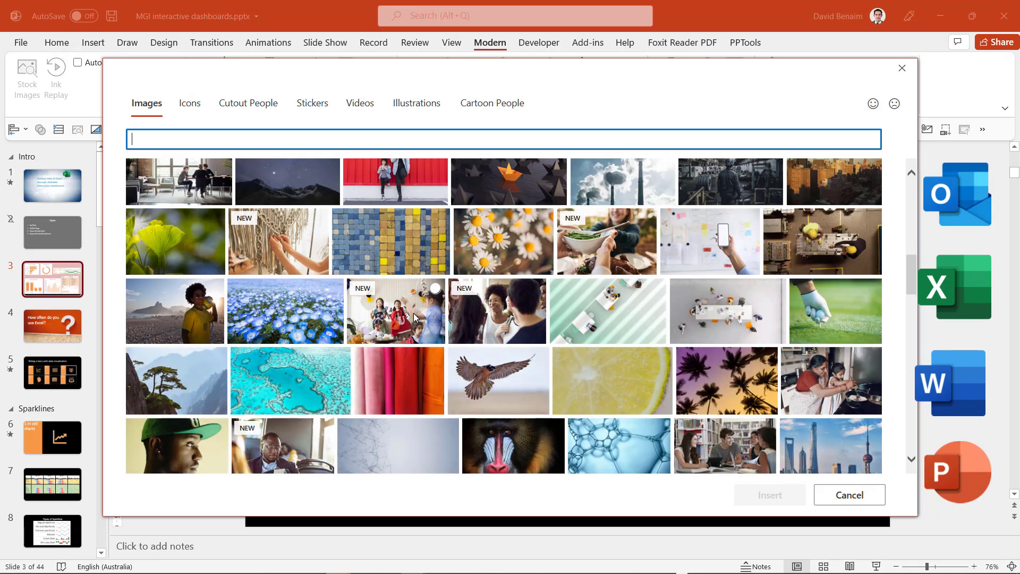
click(413, 317)
scroll(628, 319, down, 5)
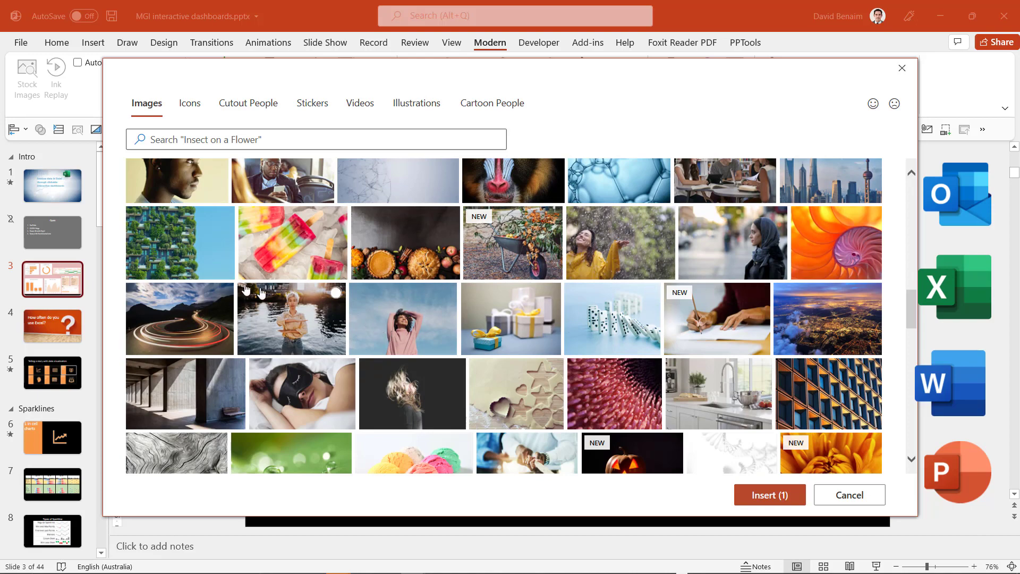
scroll(416, 274, up, 5)
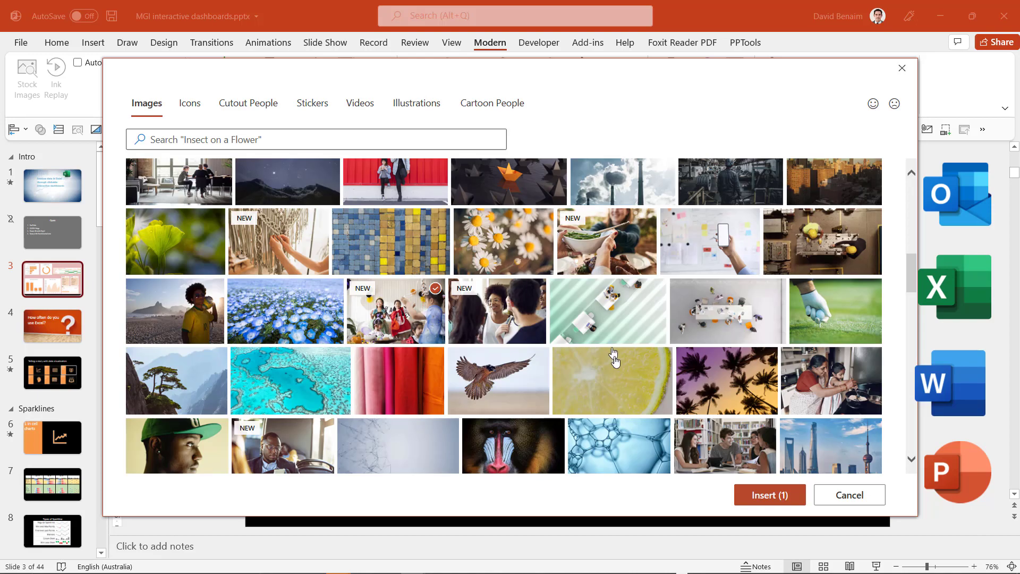
scroll(675, 375, down, 5)
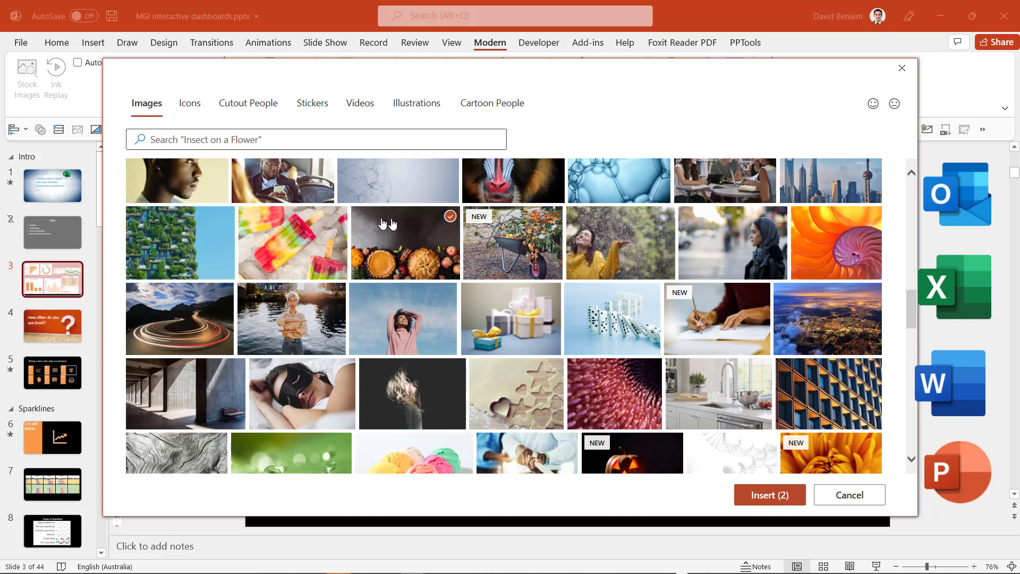
Browse stock Icons, then Cutout People filtered by three different models
click(189, 104)
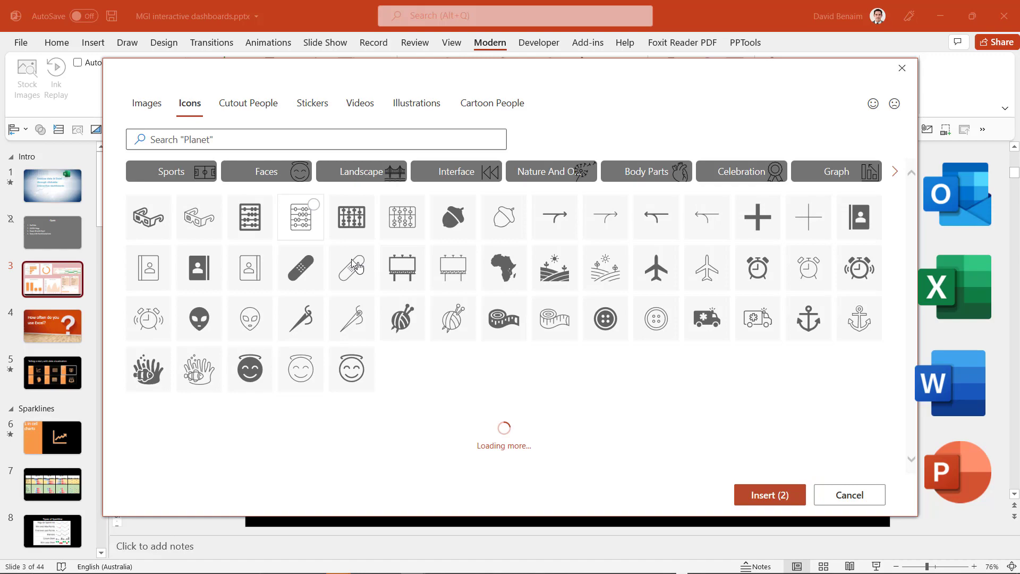
scroll(591, 327, down, 15)
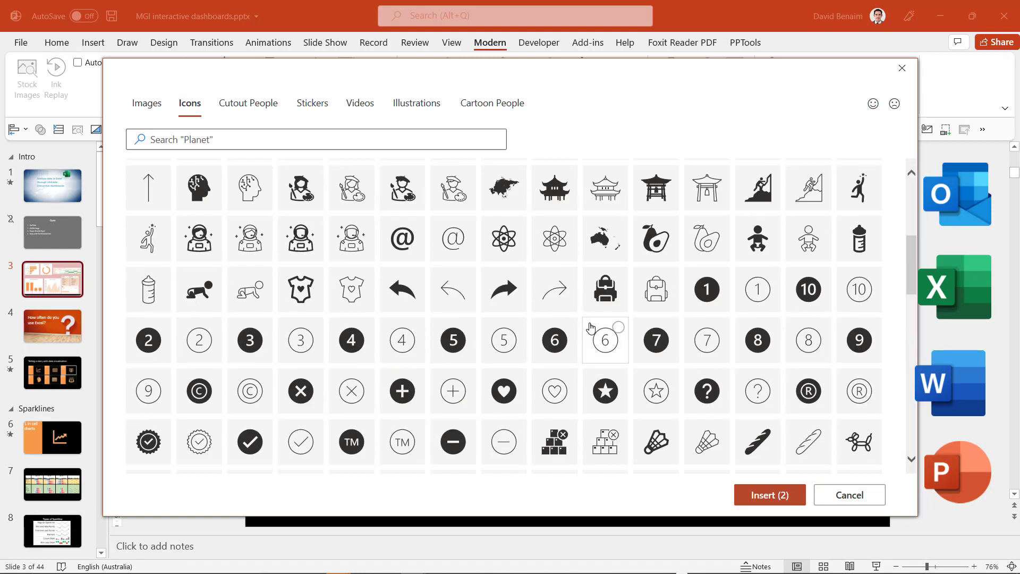
scroll(590, 328, up, 10)
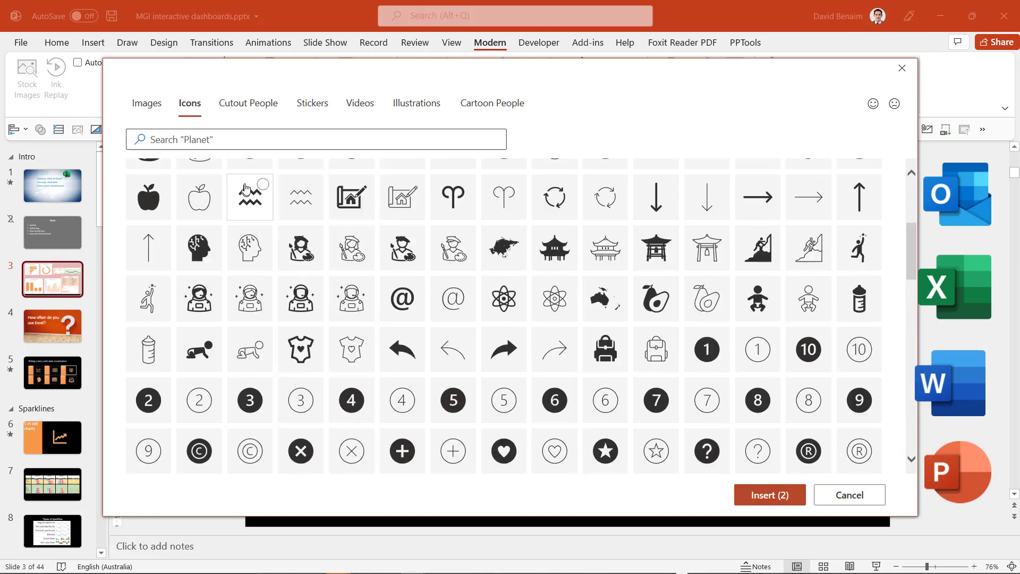
click(257, 111)
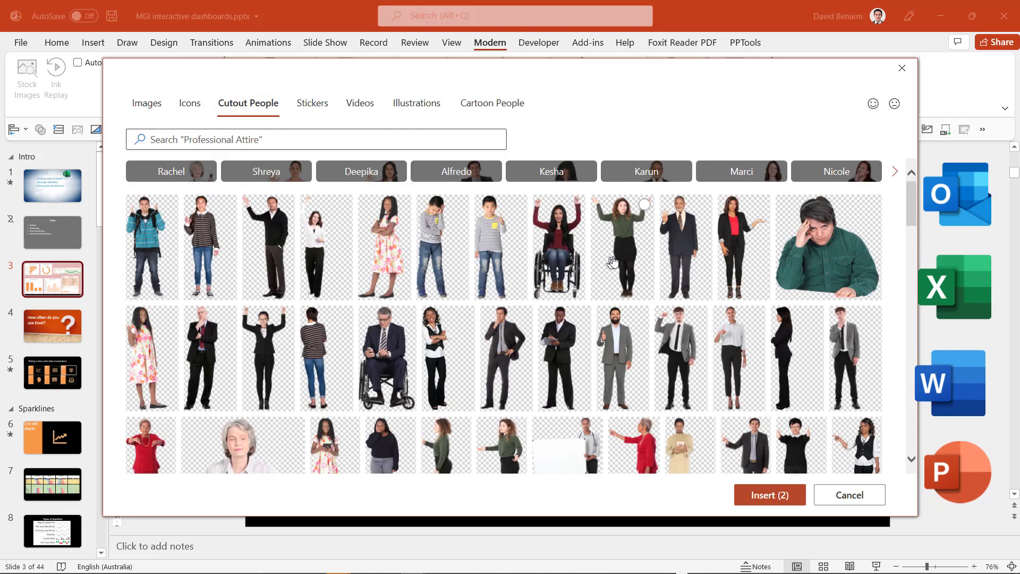
scroll(658, 354, down, 1)
scroll(658, 355, down, 3)
scroll(658, 354, up, 4)
click(556, 177)
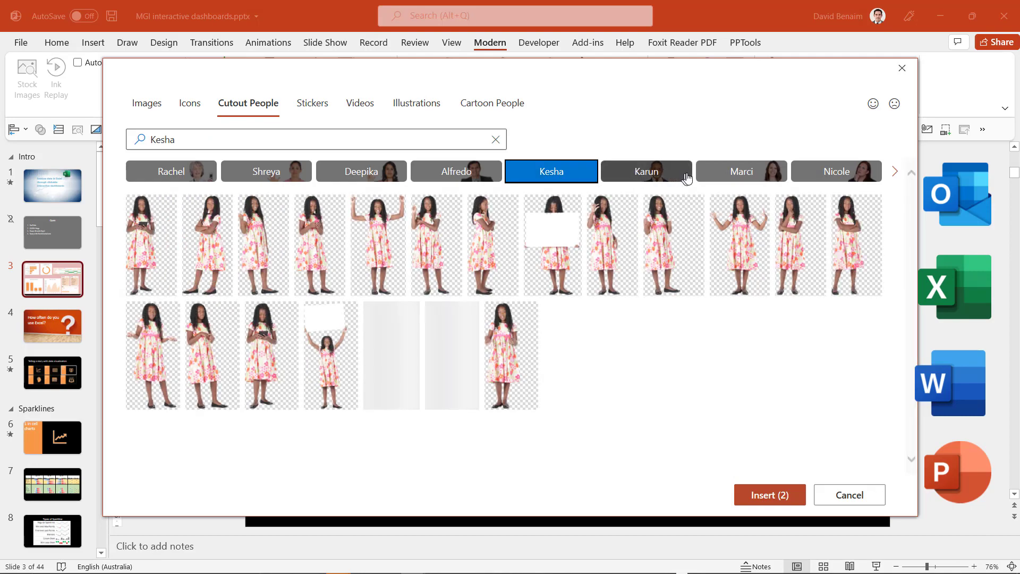
click(721, 176)
click(851, 179)
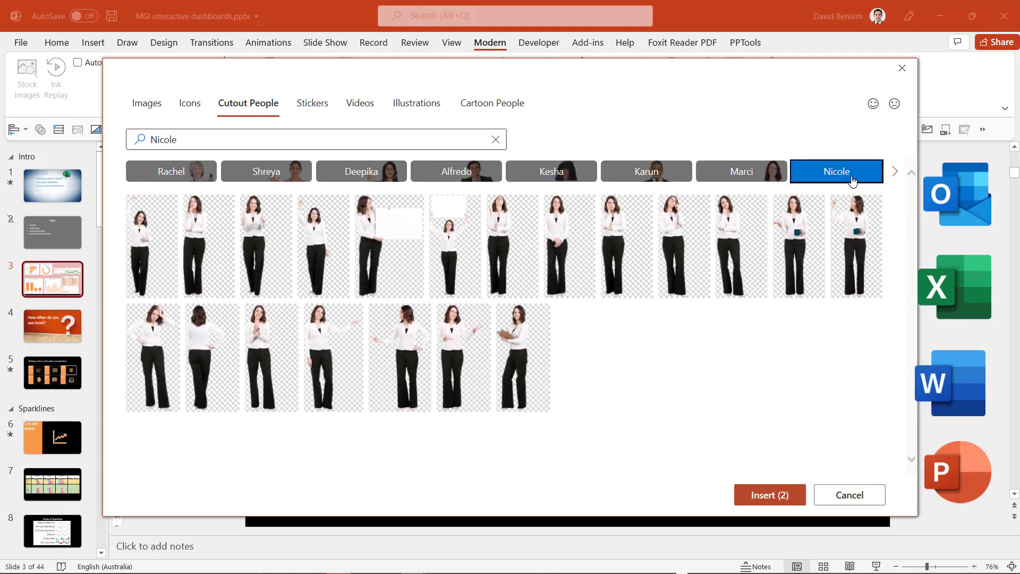
Scroll through the Stickers collection of cartoon characters
click(311, 115)
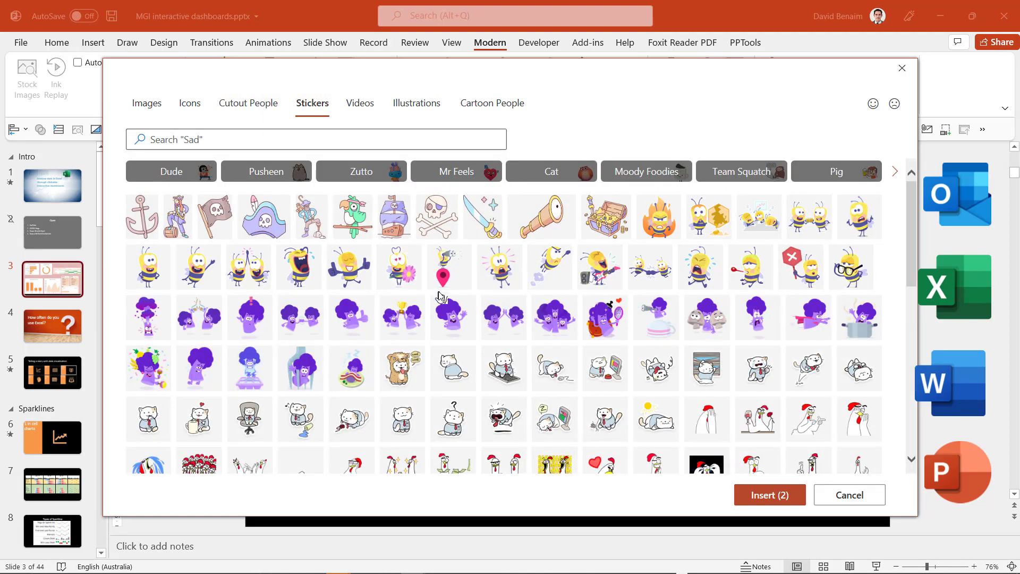
scroll(440, 296, down, 5)
scroll(440, 296, down, 5)
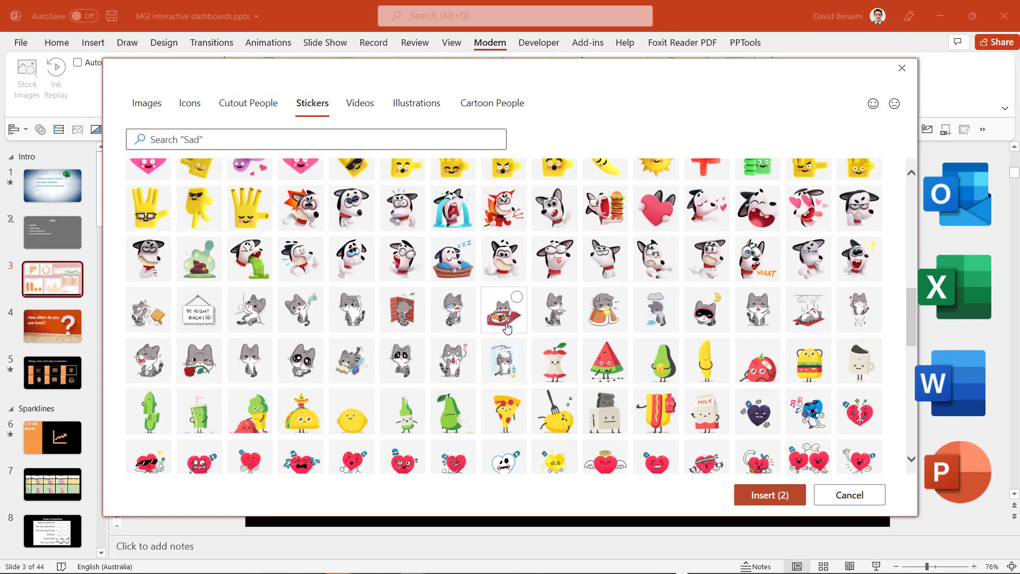
scroll(506, 326, down, 5)
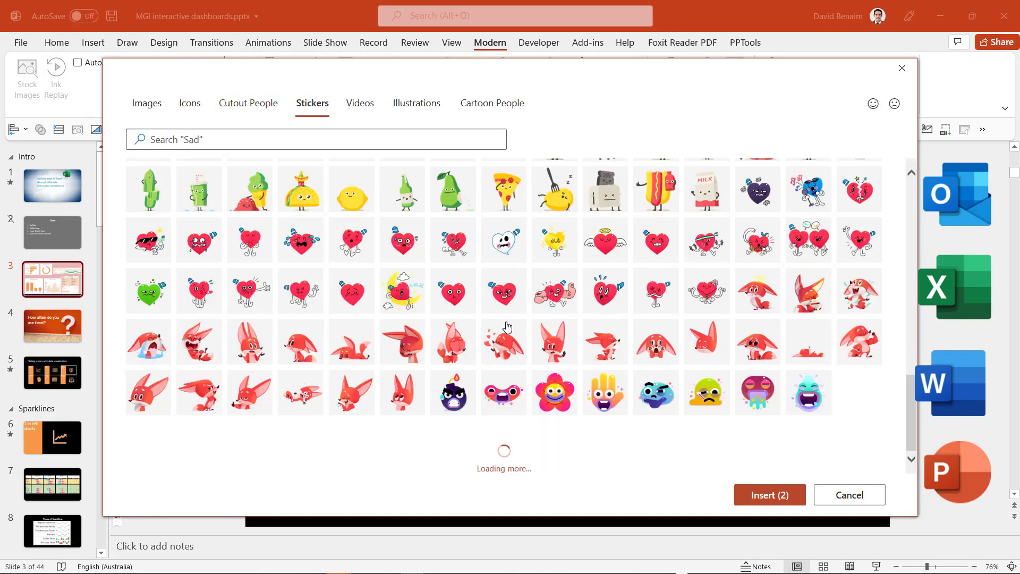
Pick the iceberg video clip and insert all selected stock items onto slide 3
click(352, 110)
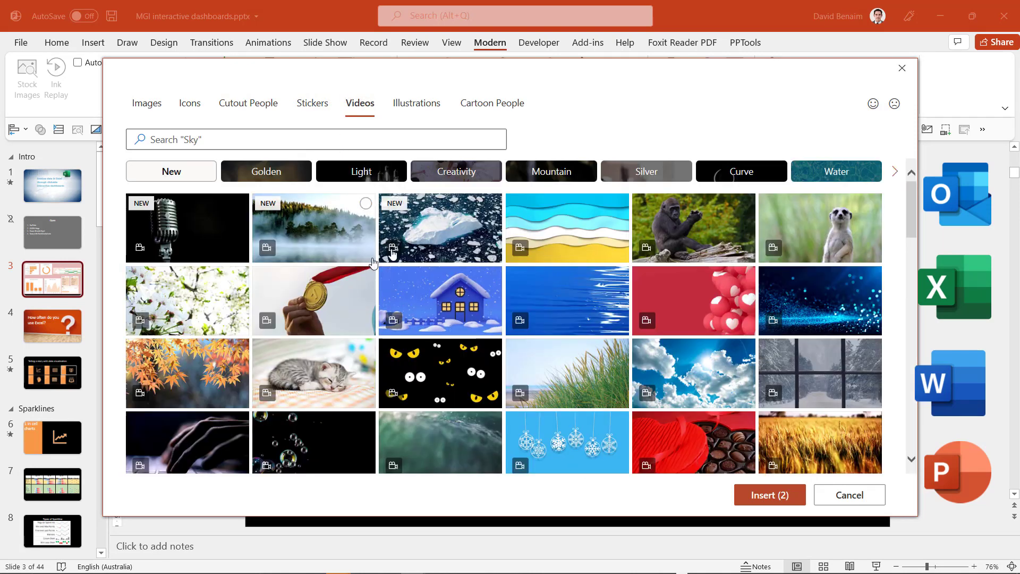
click(452, 234)
click(420, 105)
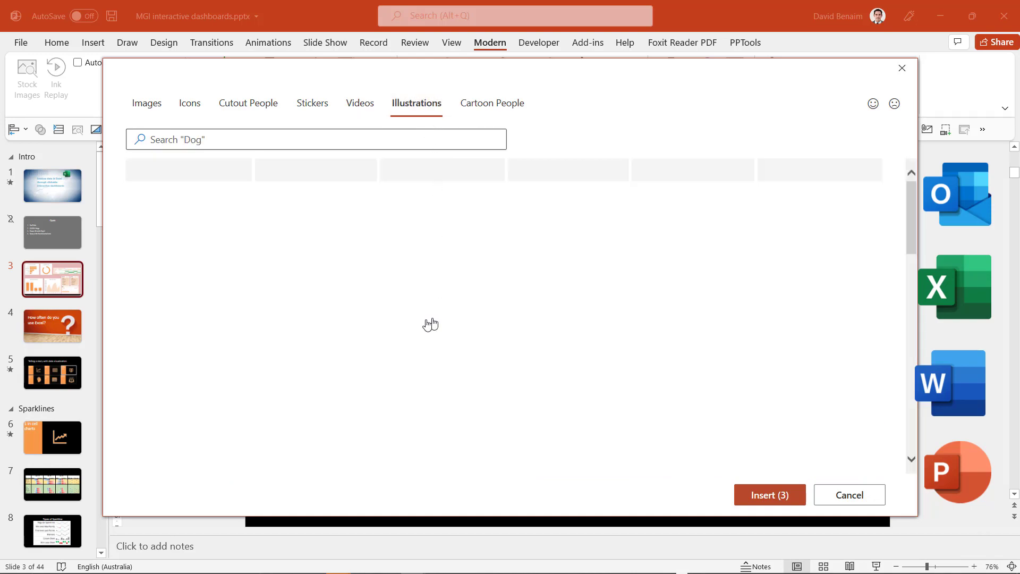
key(Return)
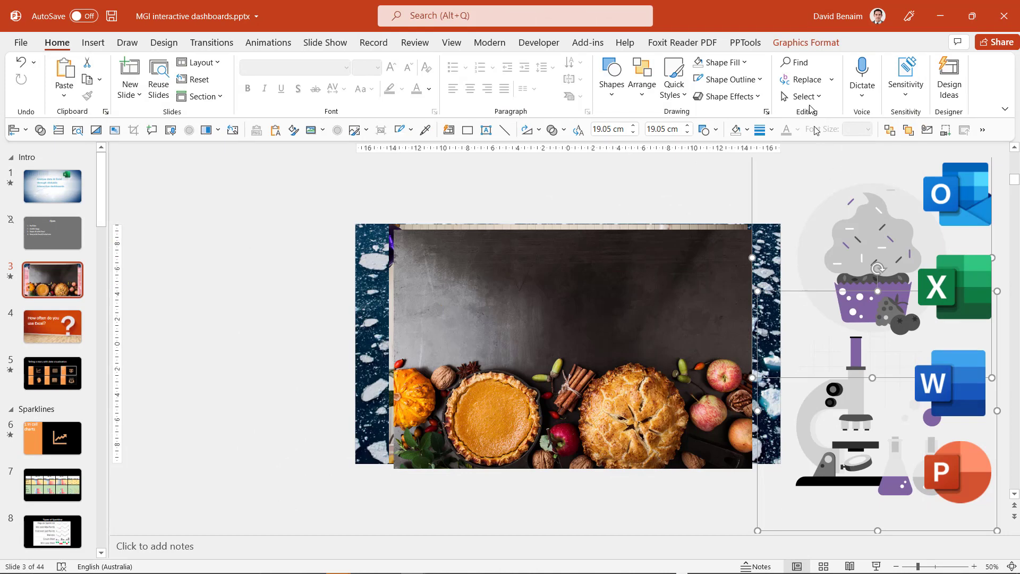
Recolour the illustration's accent orange via Graphics Fill, then select the pie photo
click(806, 43)
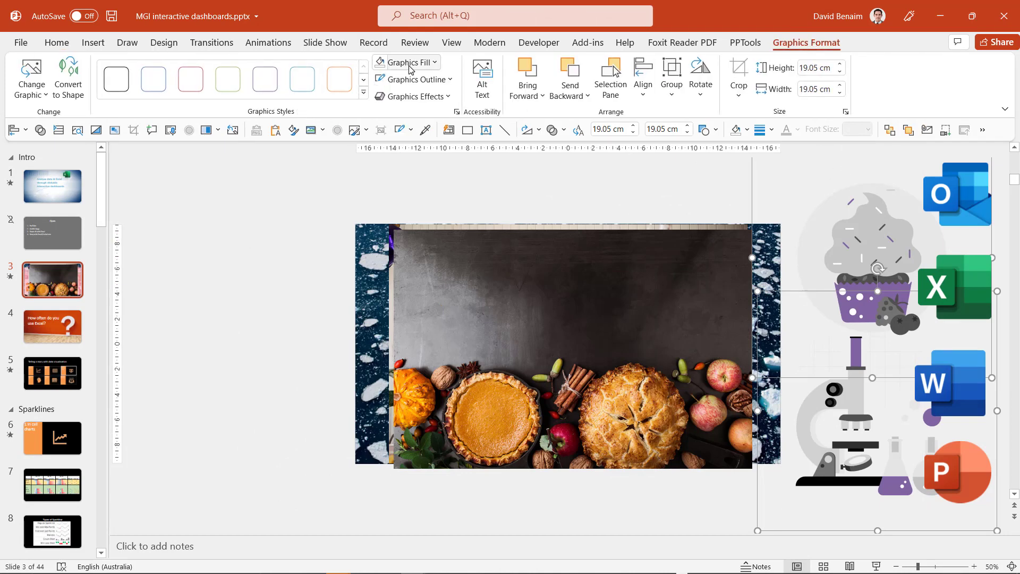
click(414, 64)
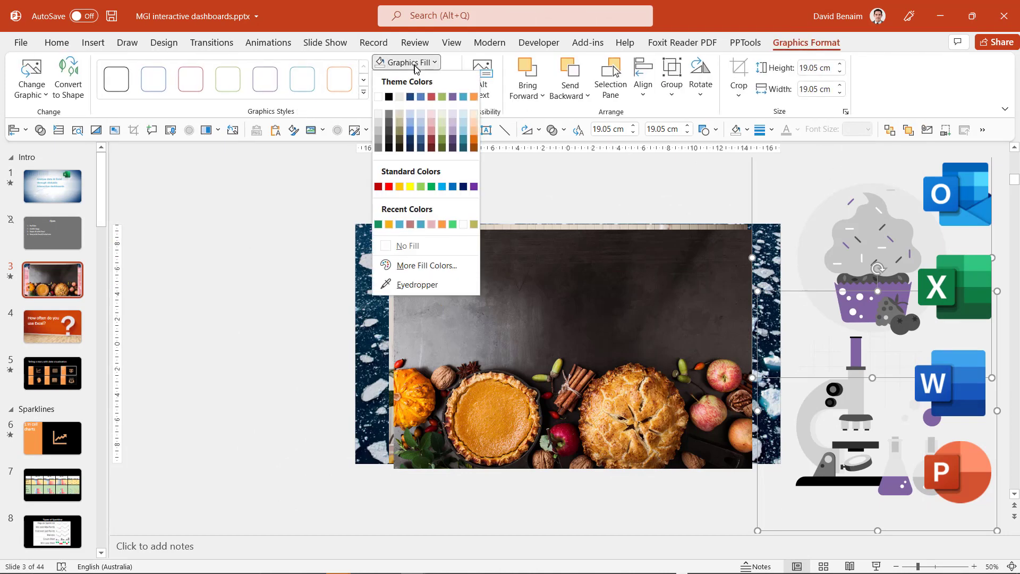
click(474, 96)
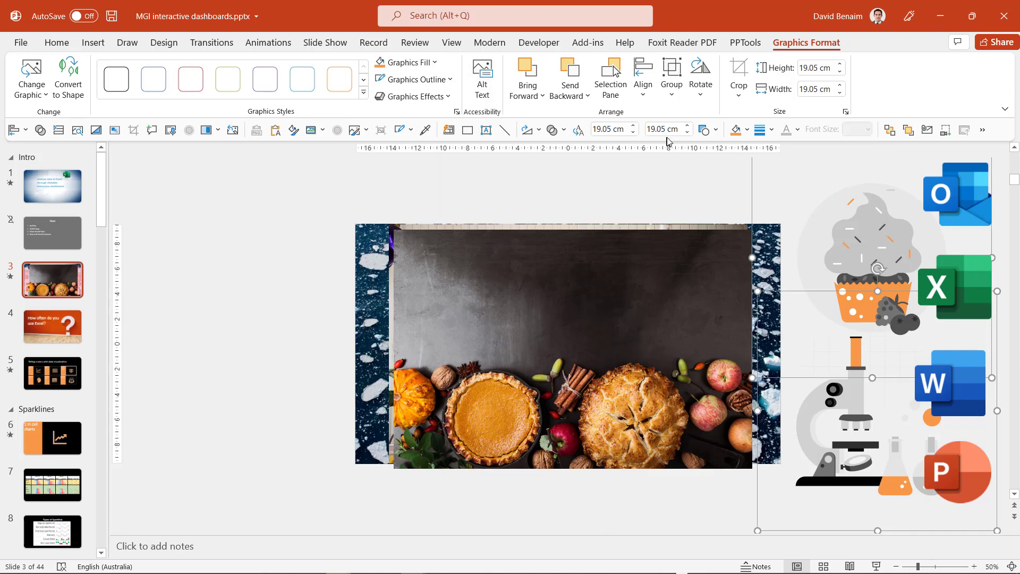
click(544, 333)
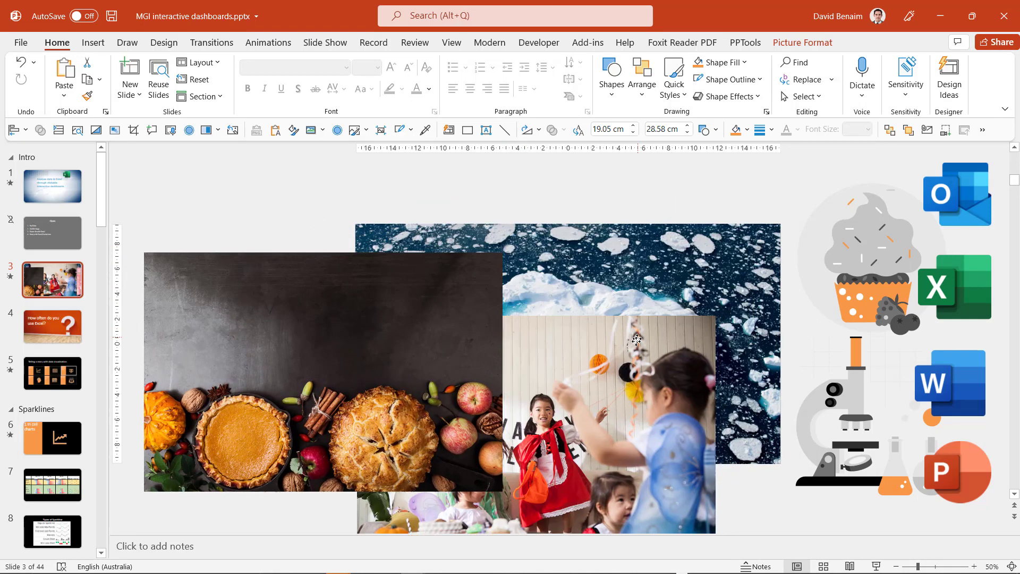
drag(464, 262, 446, 348)
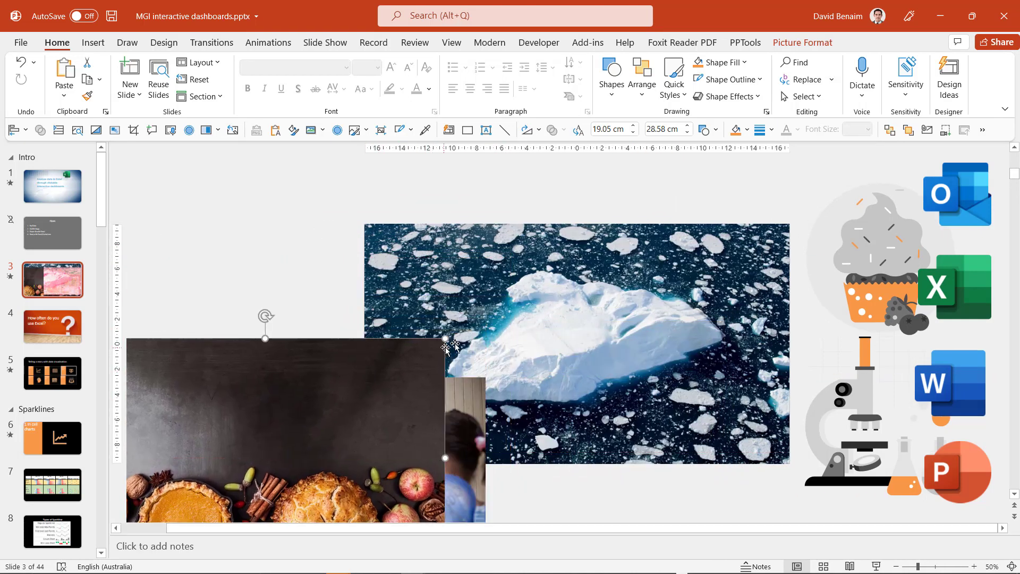
mouse_move(482, 330)
key(shift+F5)
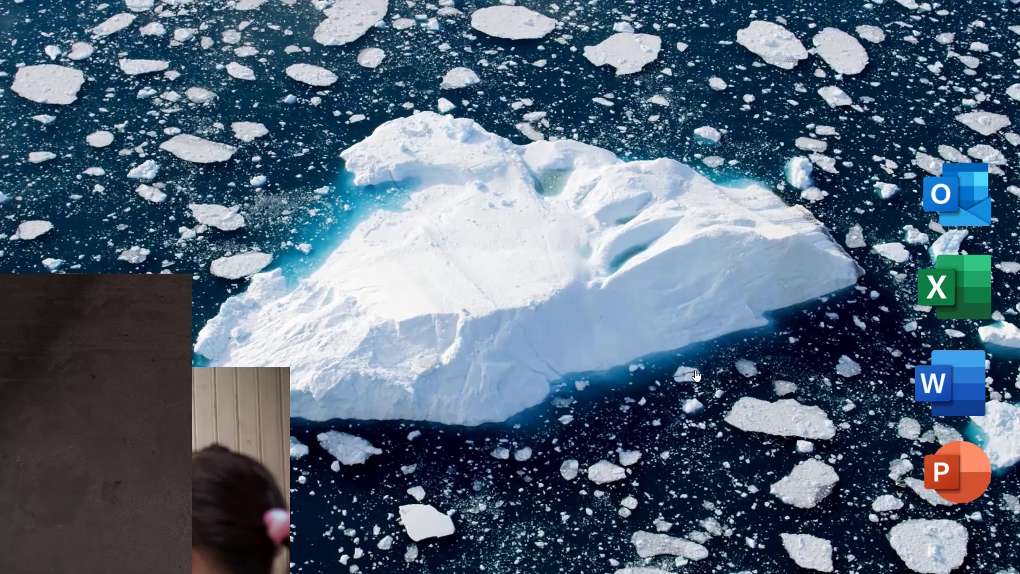
key(Escape)
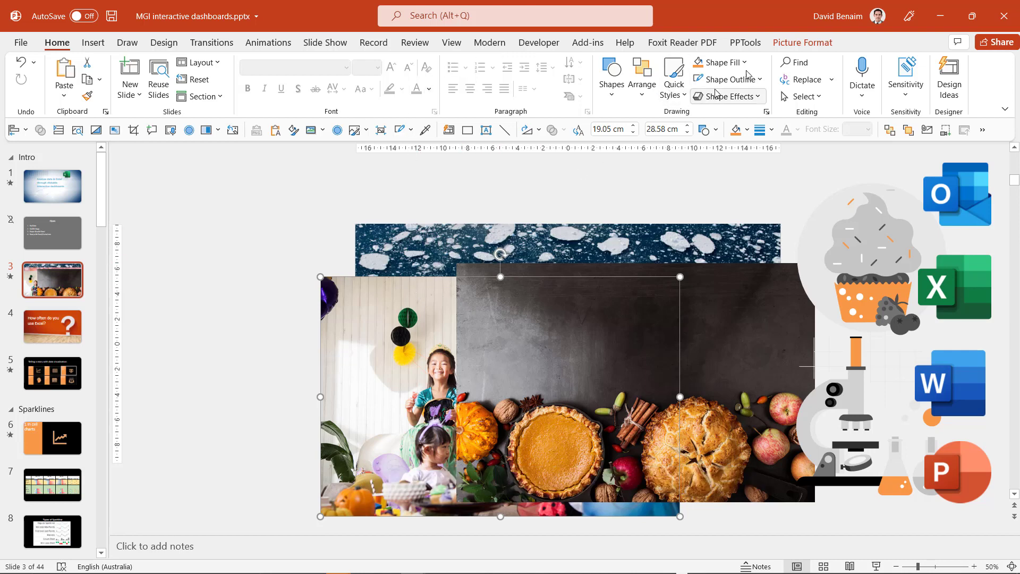
Apply a semi-transparent preset to the children photo and drag it up-left over the ice photo
click(795, 44)
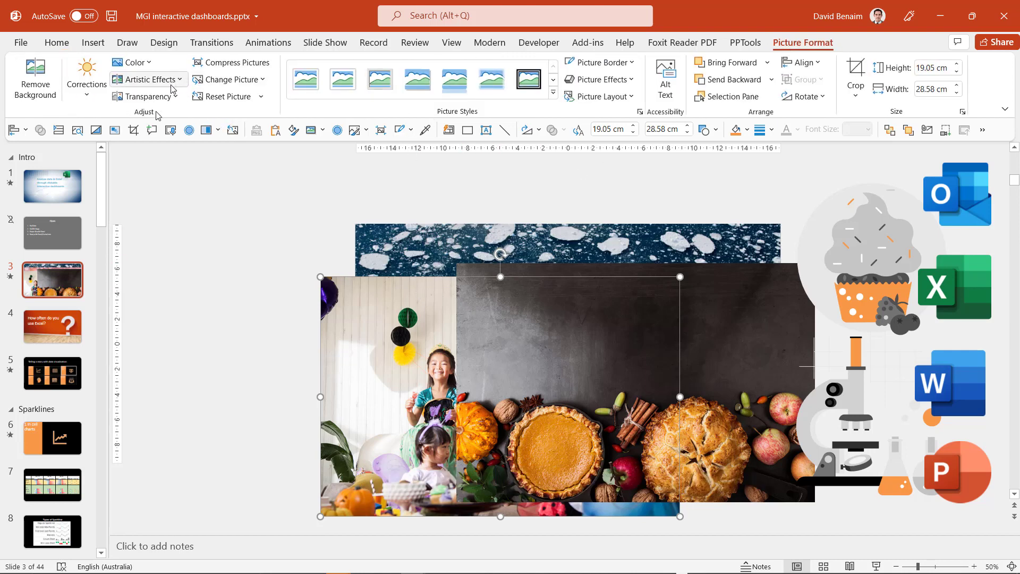
click(164, 105)
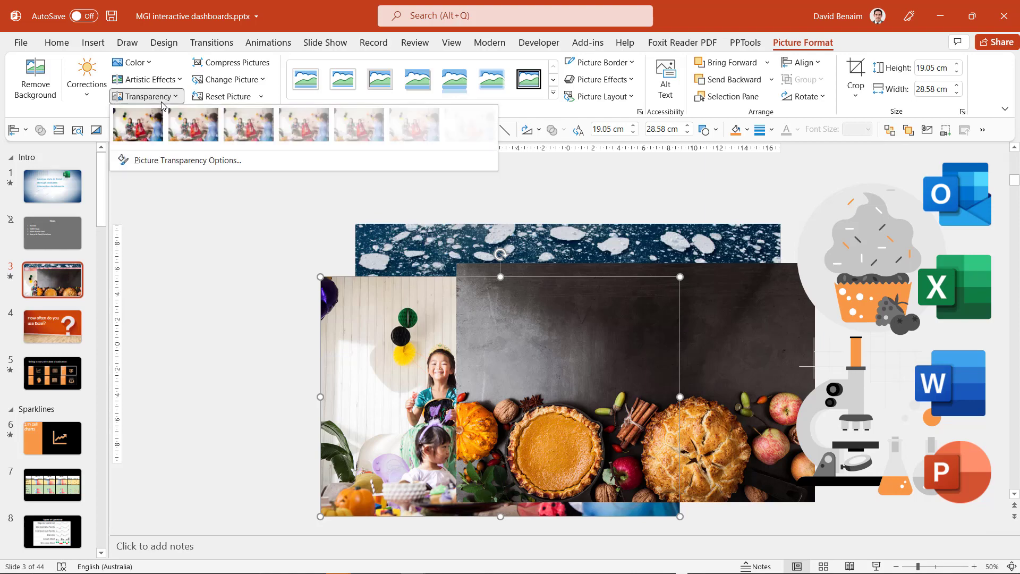
click(293, 136)
drag(351, 310, 211, 238)
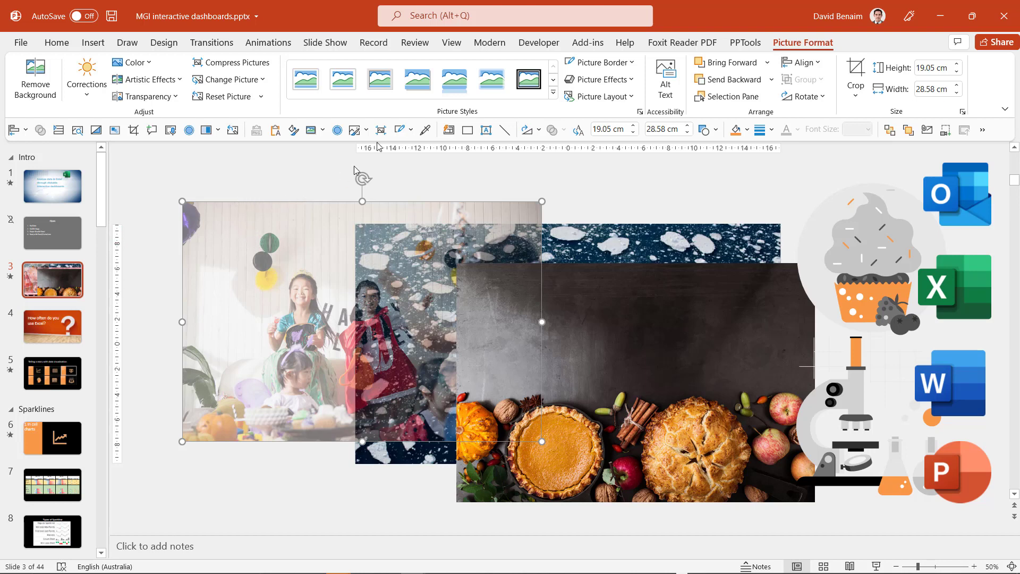
Run Check Accessibility and expand the Hard-to-read text contrast warning to list the flagged slides
click(415, 42)
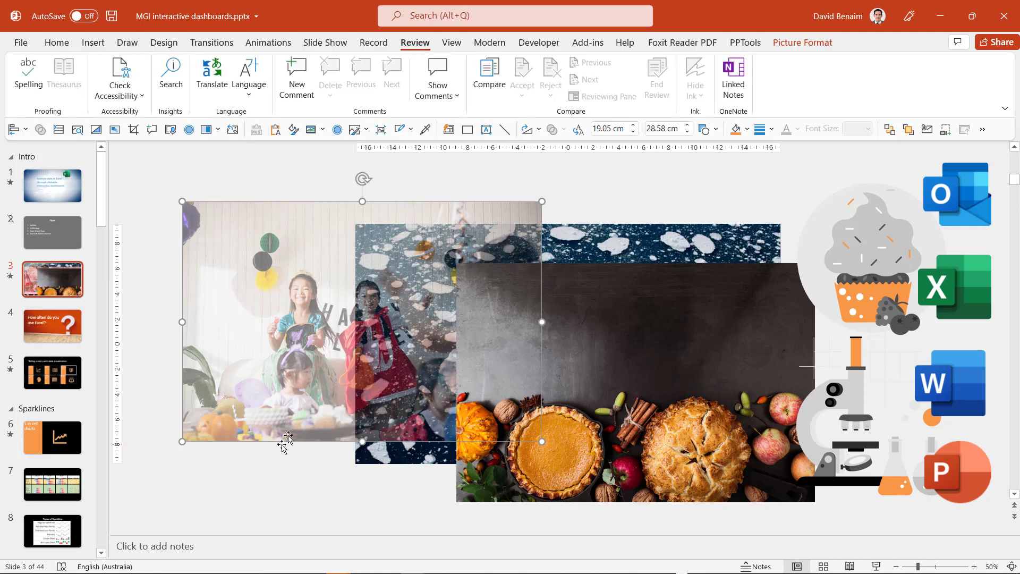
click(138, 95)
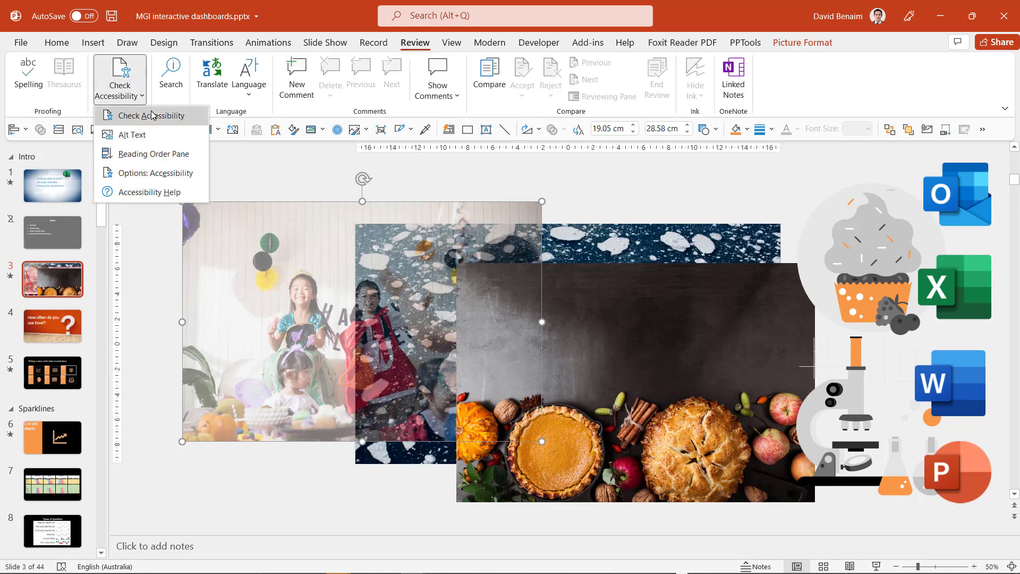
click(151, 113)
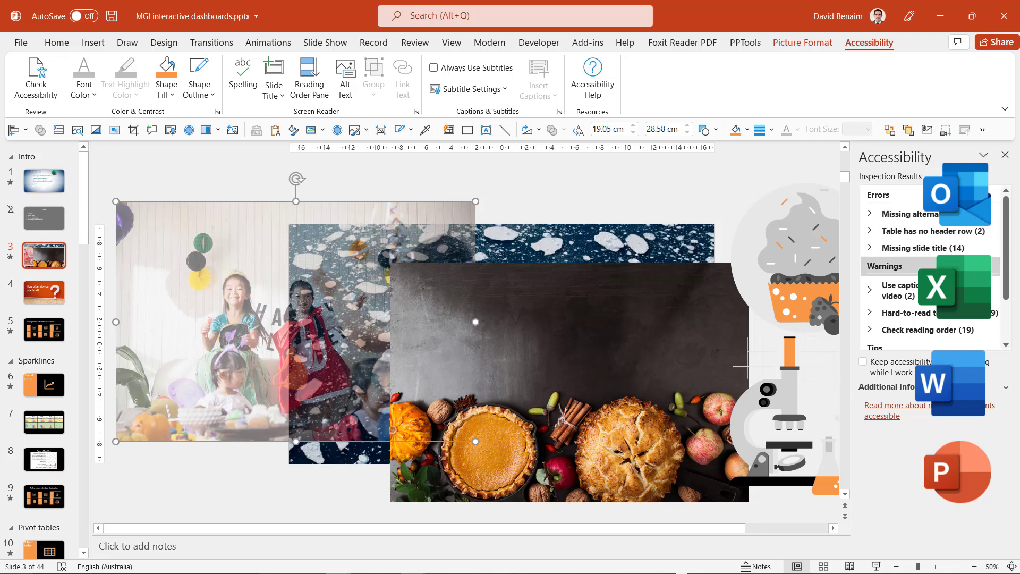
click(925, 313)
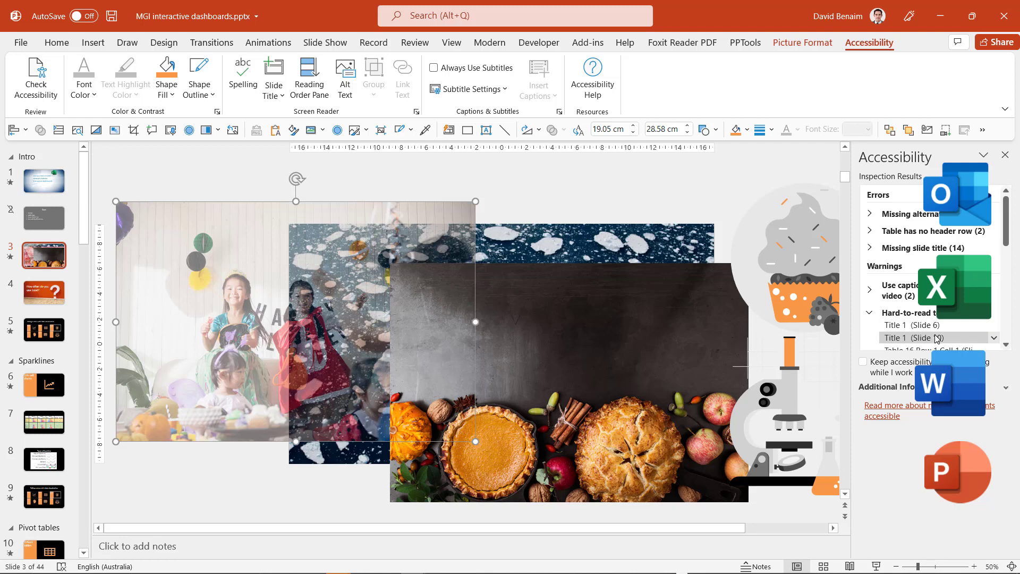
drag(1007, 243, 1007, 271)
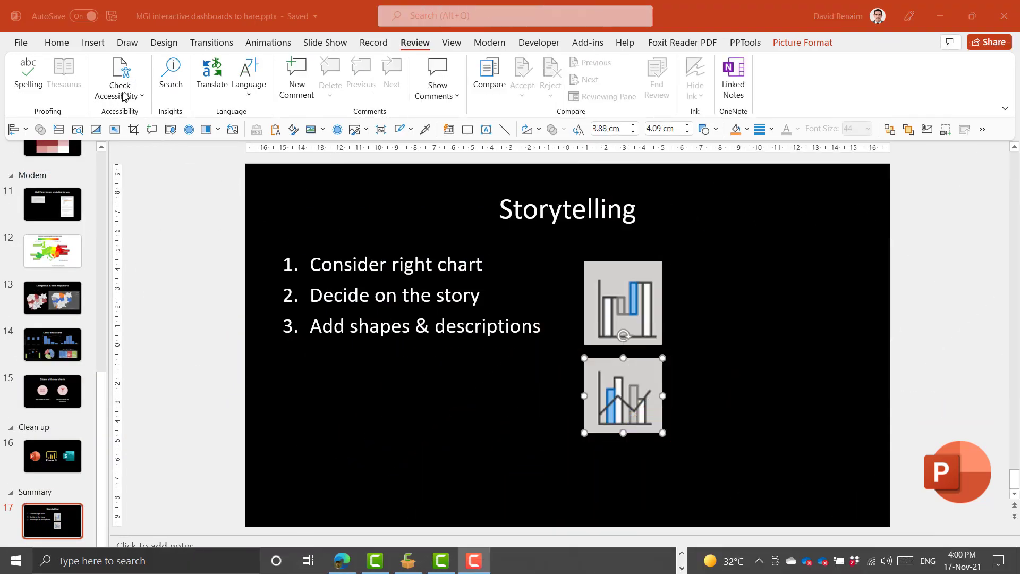
click(125, 96)
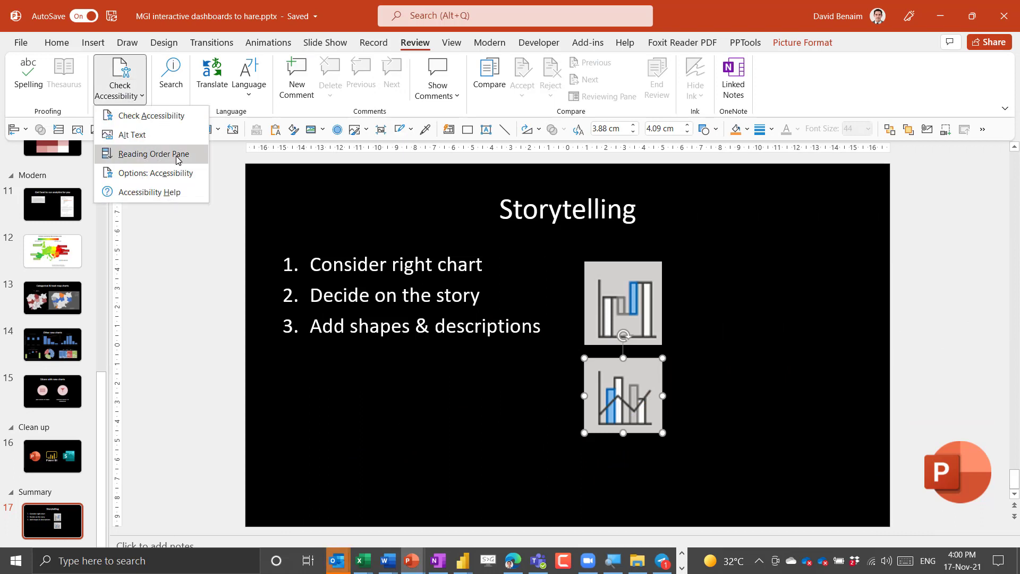
In the Reading Order pane, include Title 1 first and mark Content Placeholder 2 as decorative
click(180, 159)
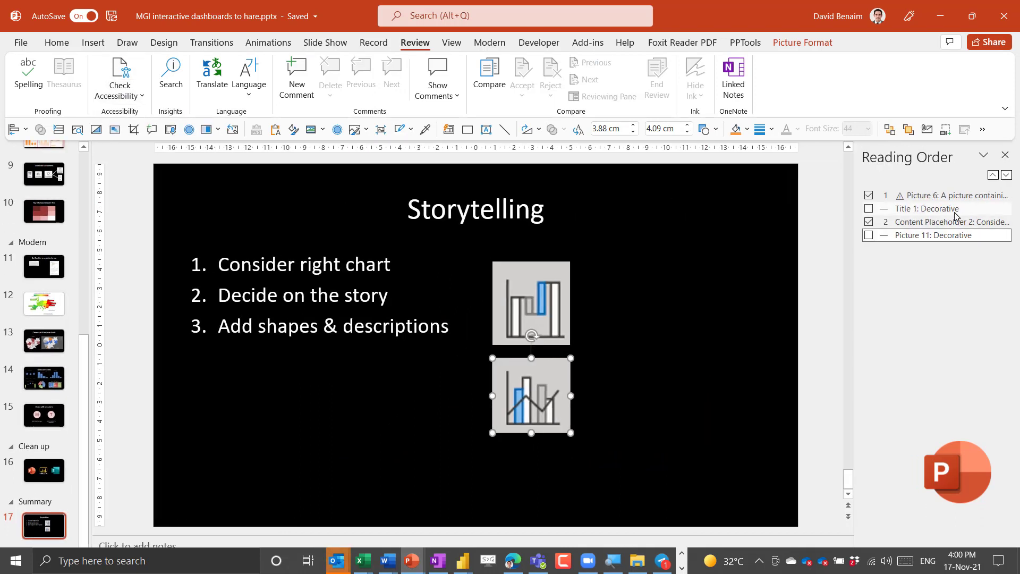
click(869, 209)
click(868, 209)
click(869, 208)
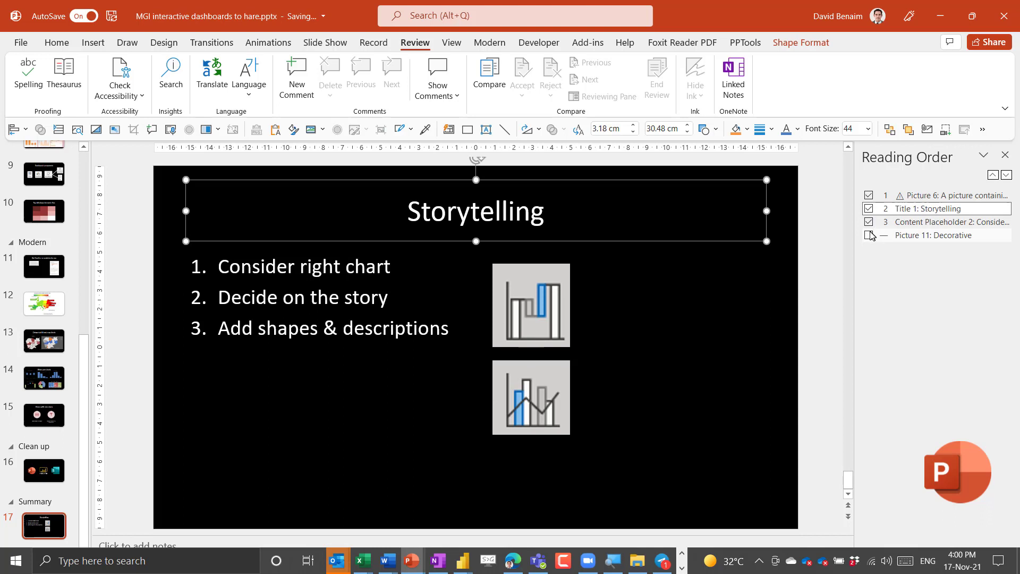
click(894, 237)
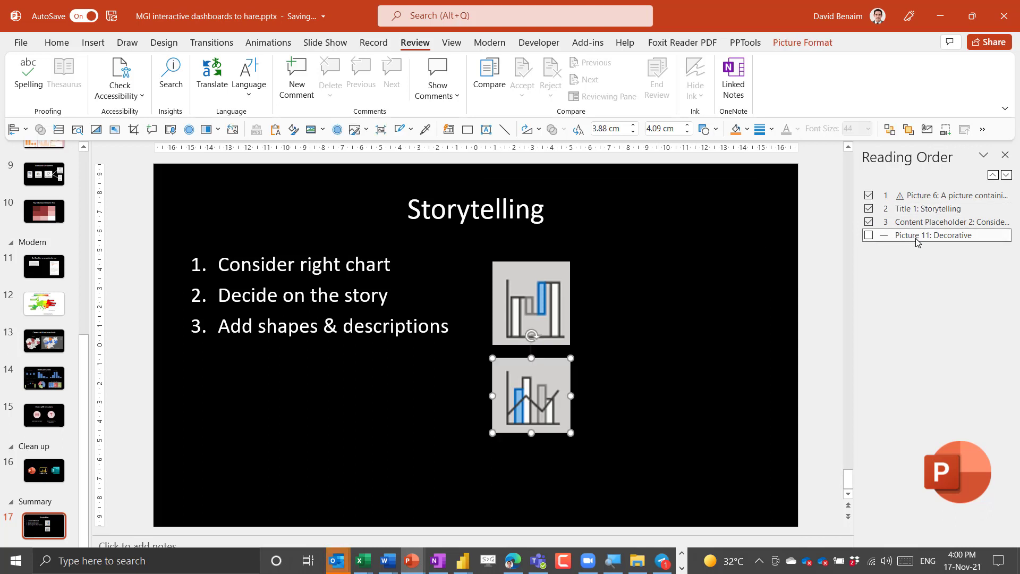
drag(916, 228, 914, 194)
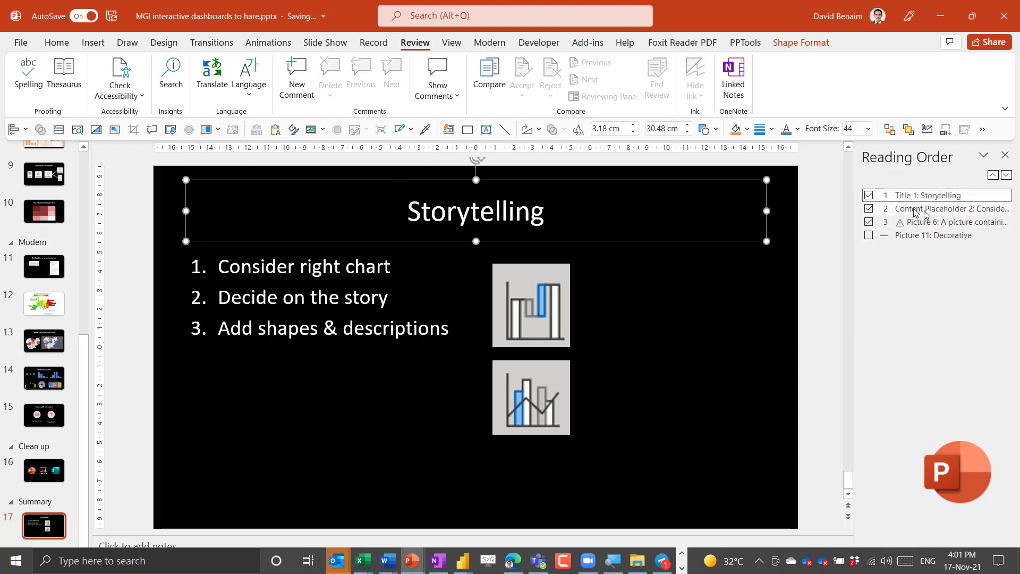
click(869, 209)
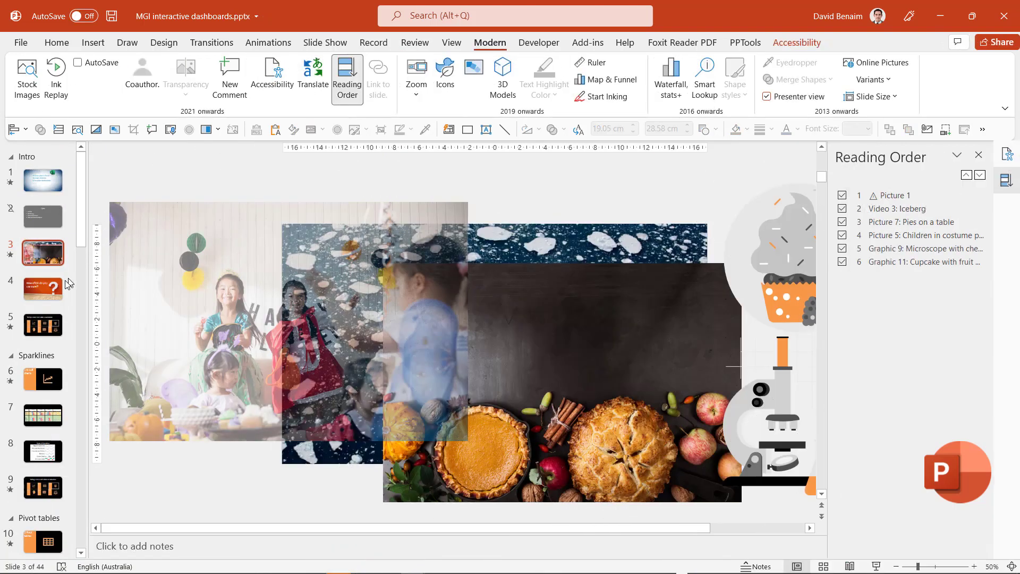
Show slide 4, 'How often do you use Excel?', request Link to this Slide, and dismiss the upload prompt
click(55, 290)
right_click(55, 290)
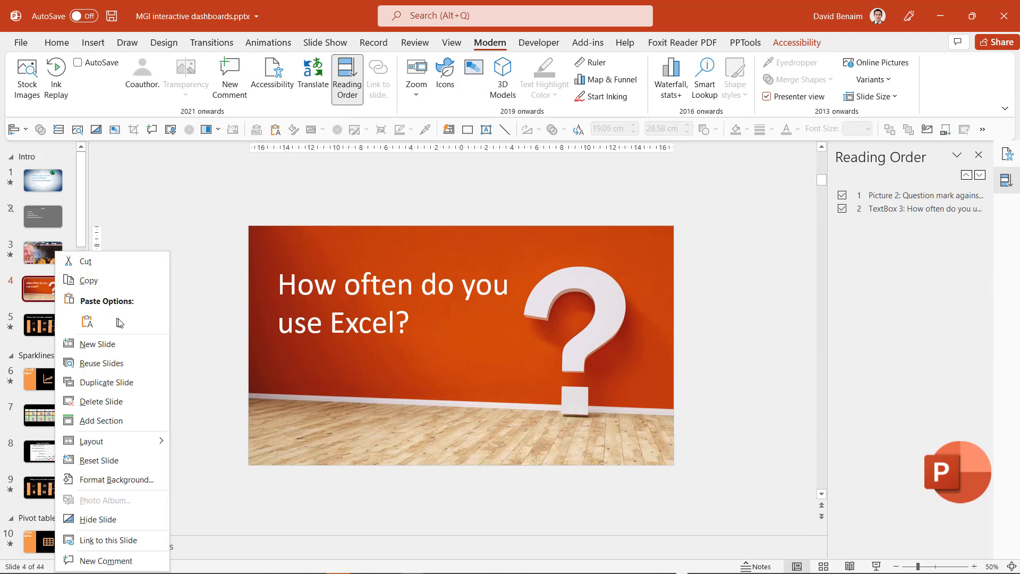
click(108, 540)
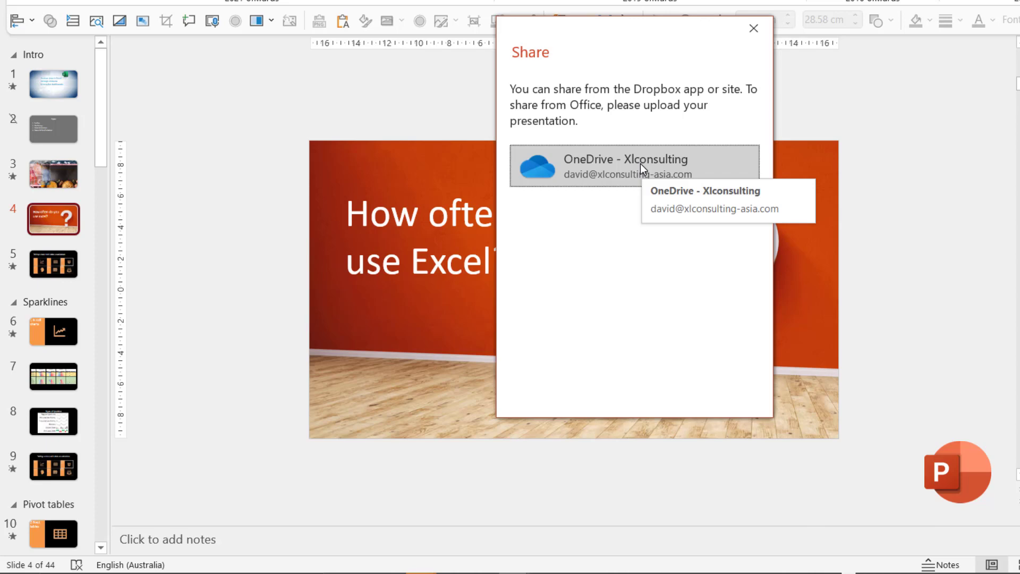
key(Escape)
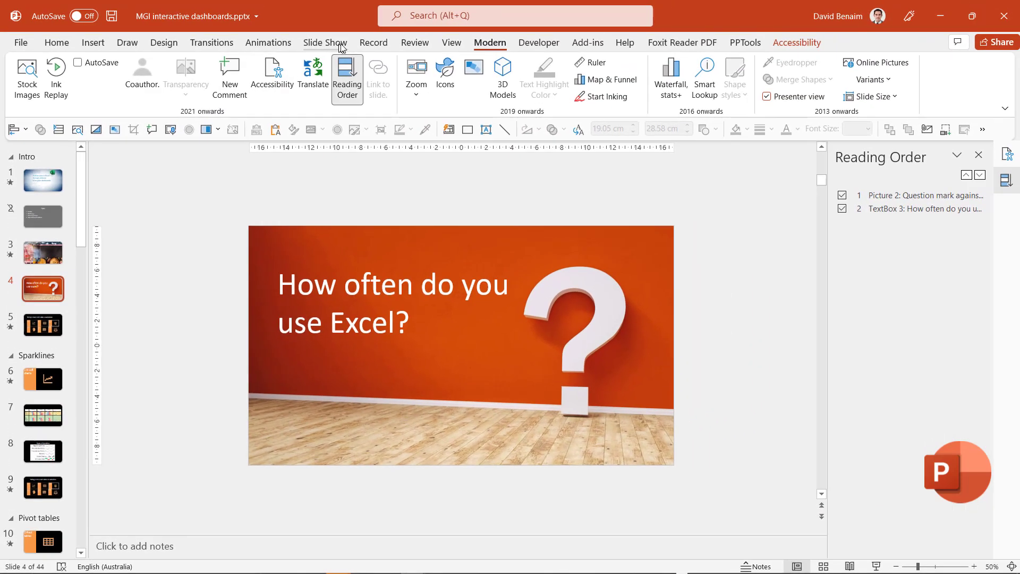
Scribble with the Galaxy pen below the question on slide 4, then run Ink Replay
click(127, 42)
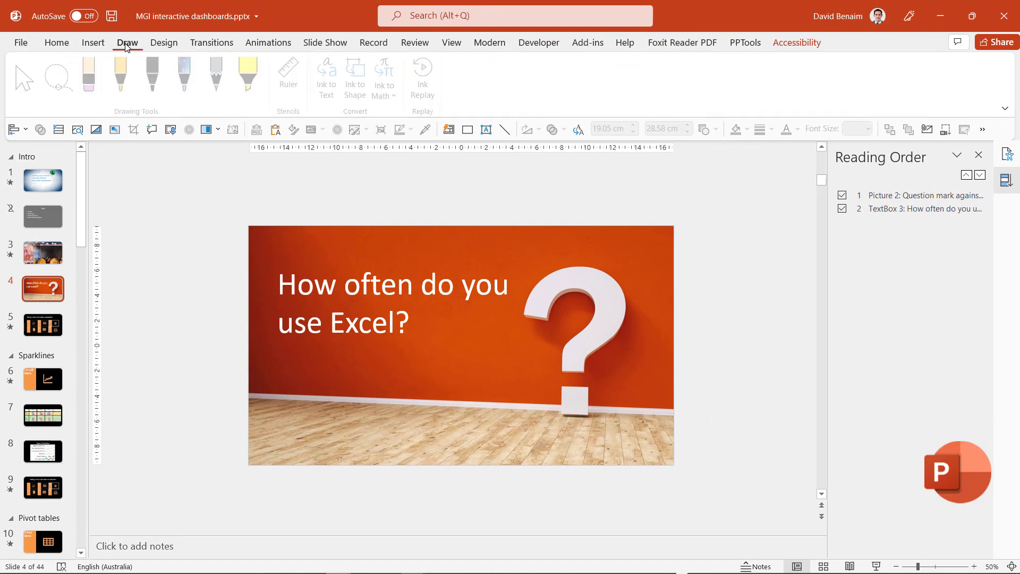
click(189, 94)
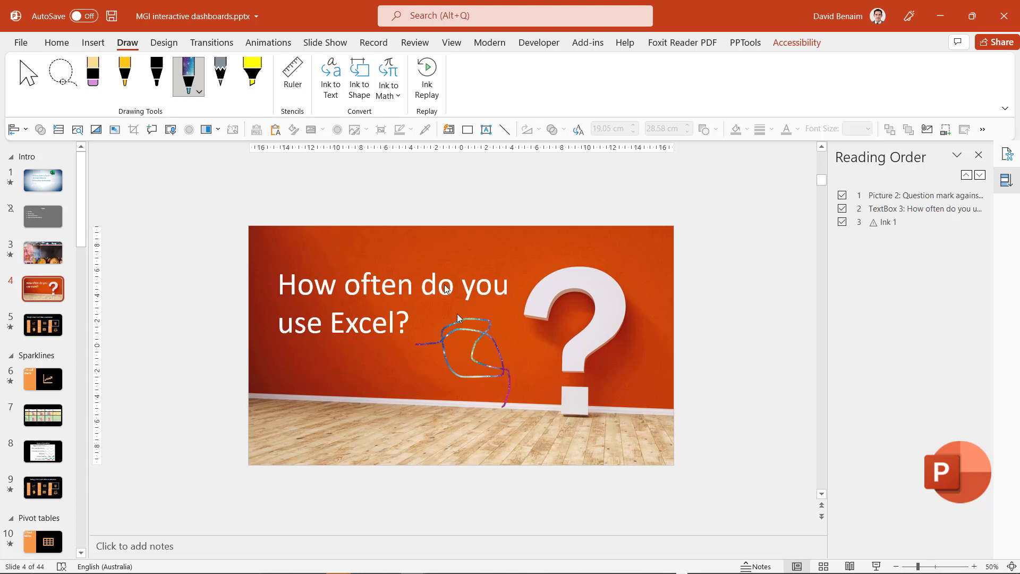
click(428, 71)
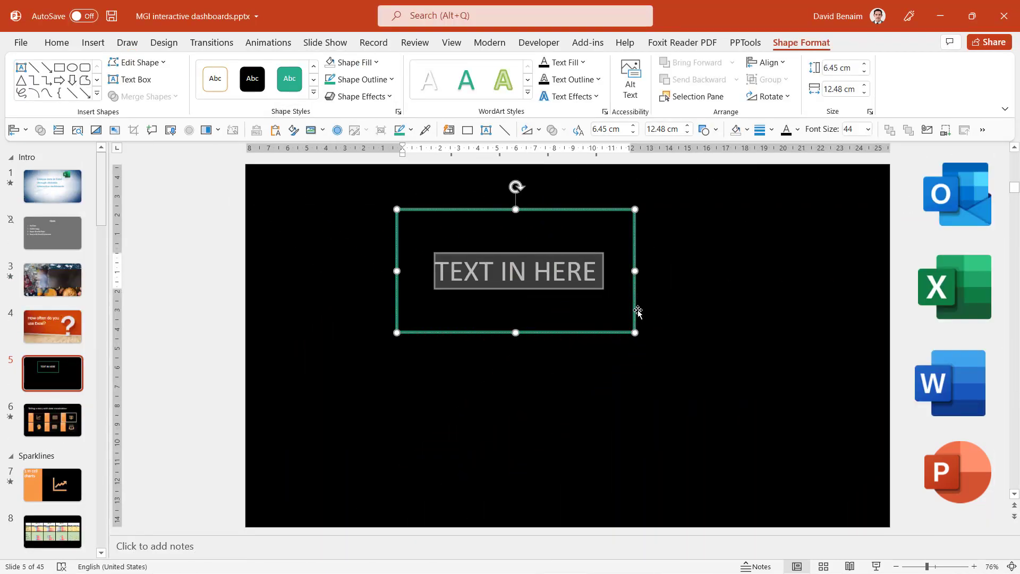
Check the TEXT IN HERE box's teal outline colour, hex 1B8065, in More Outline Colors
click(656, 316)
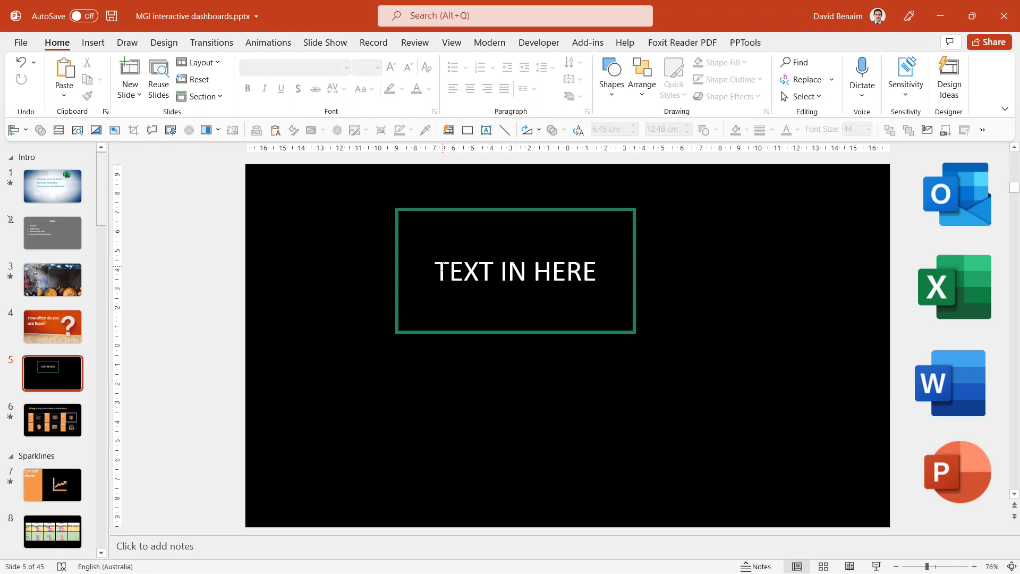
click(448, 211)
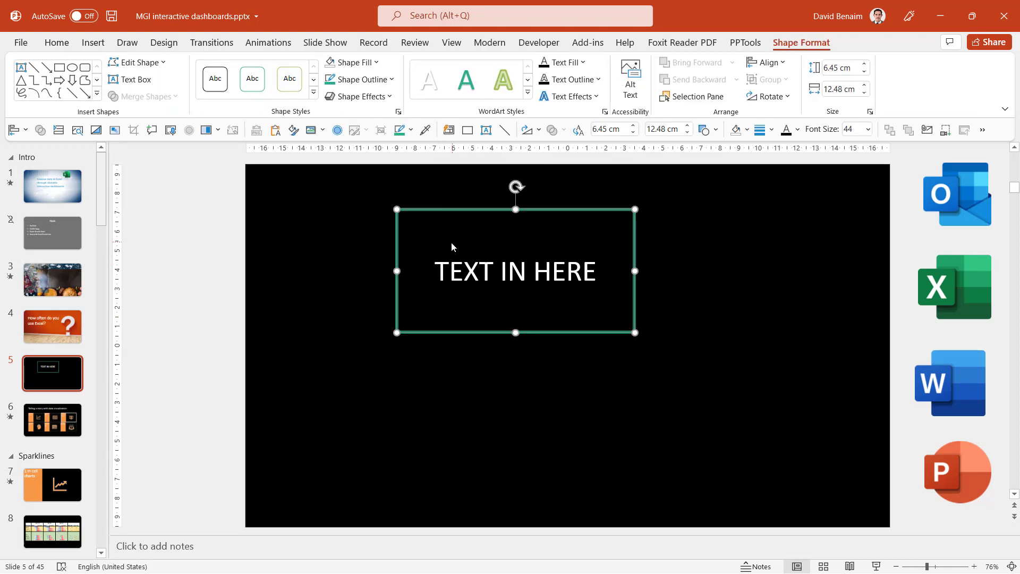
click(391, 81)
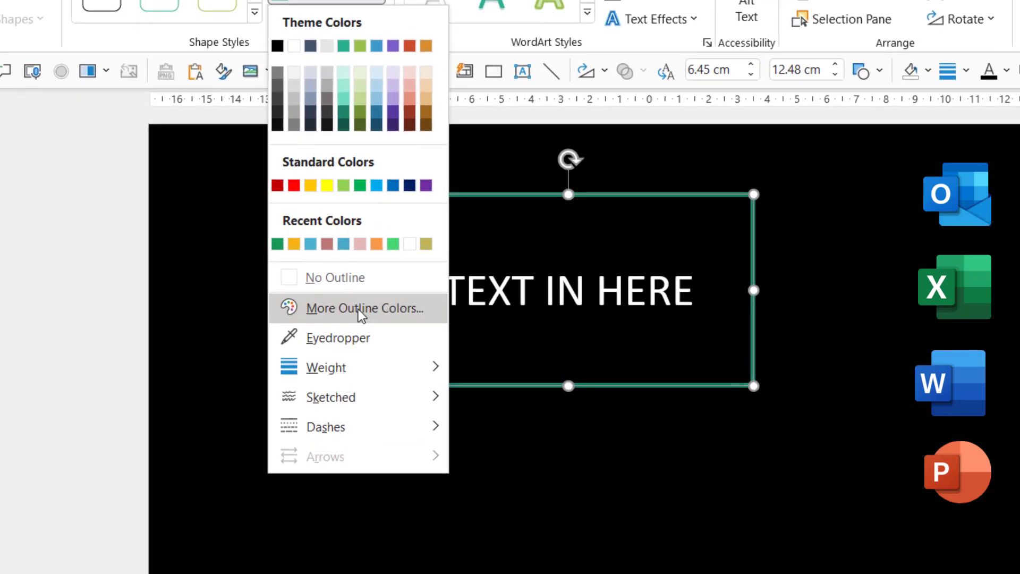
click(385, 282)
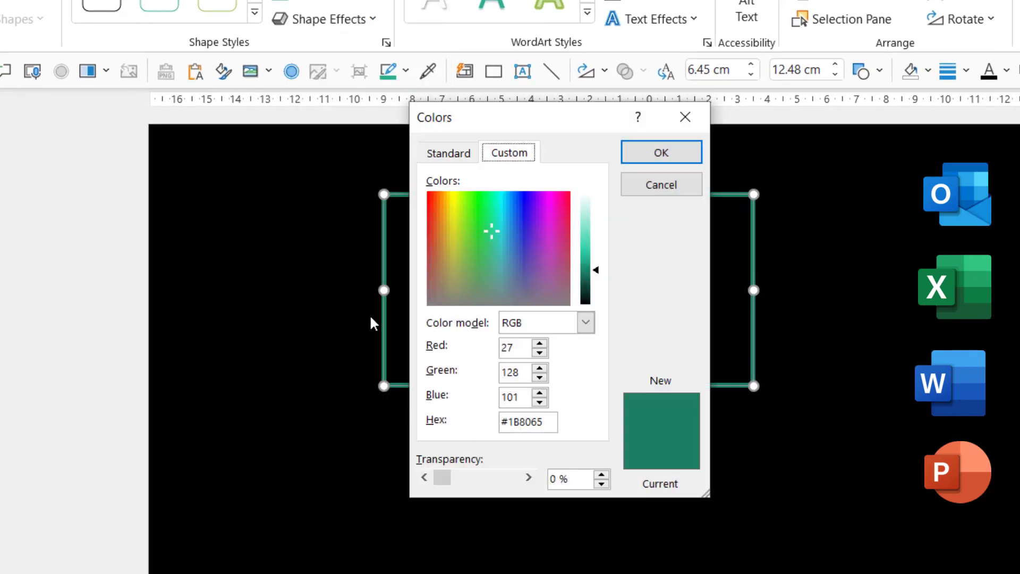
double_click(526, 422)
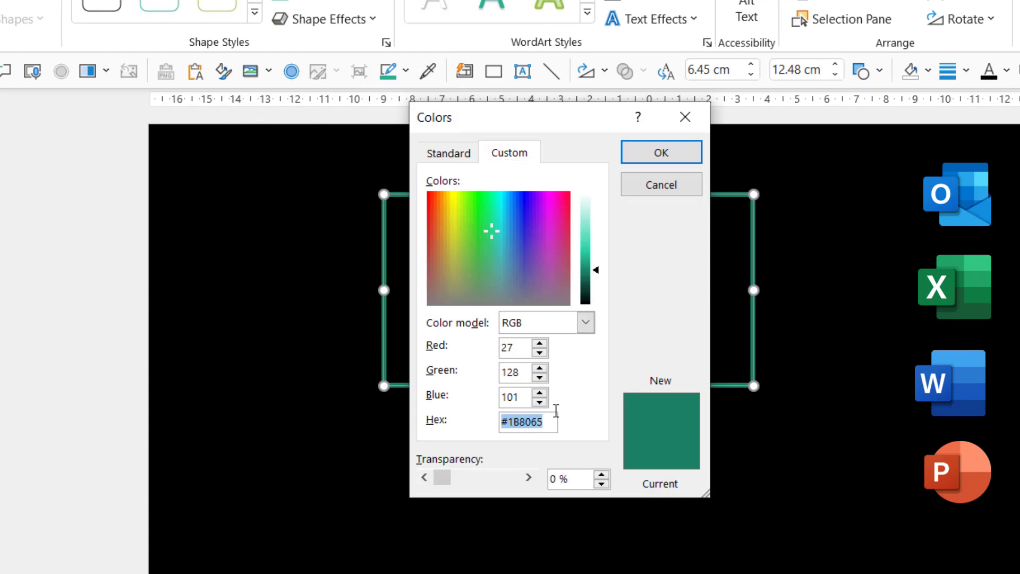
click(671, 157)
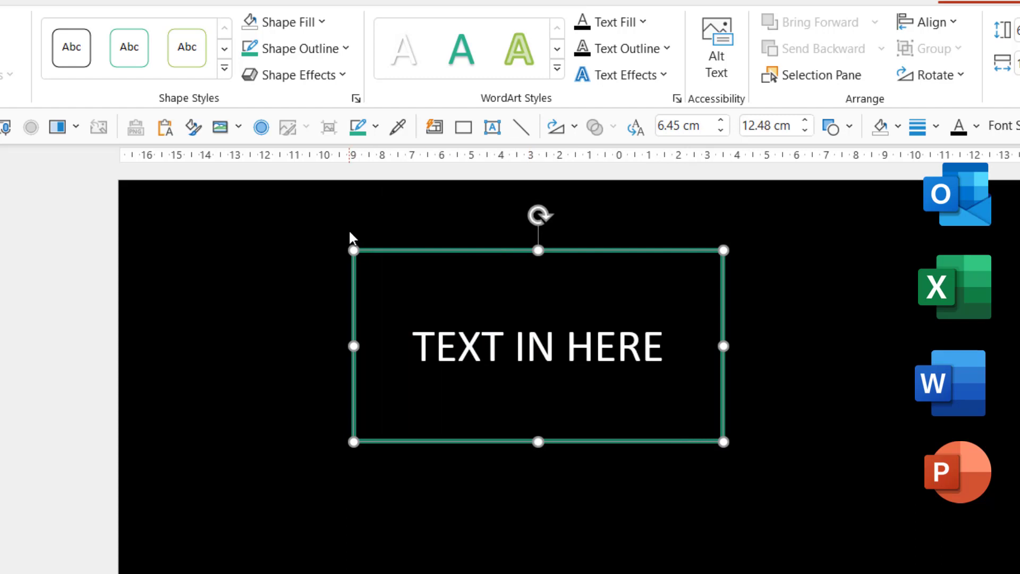
Change the box outline to the Curved sketched style and review the hand-drawn look
click(333, 49)
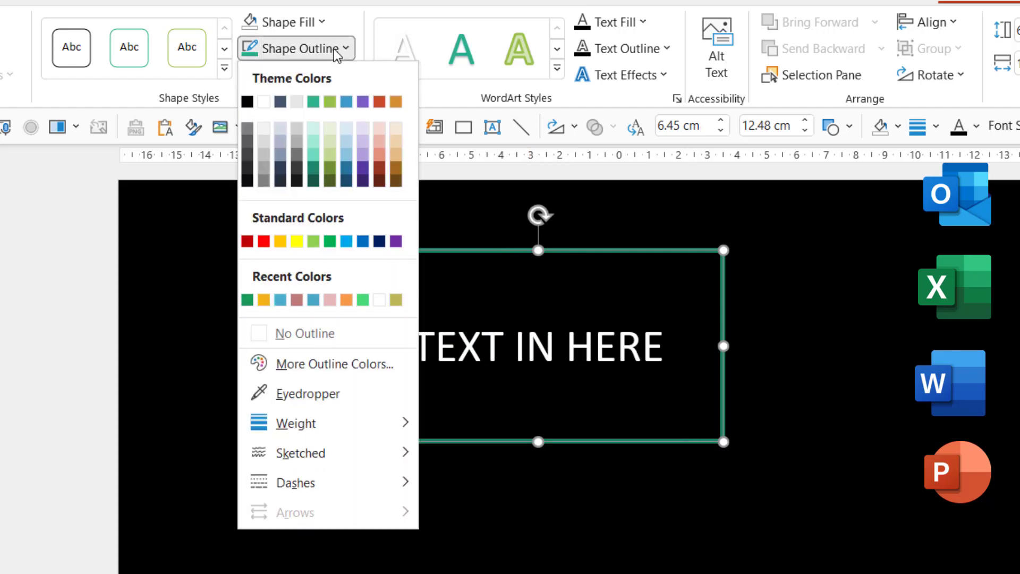
mouse_move(327, 458)
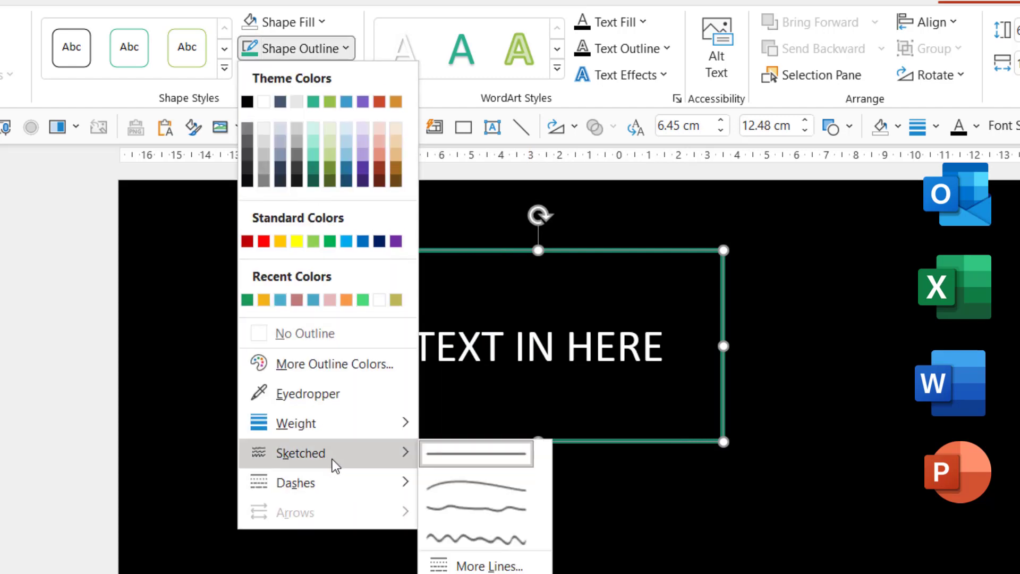
click(495, 490)
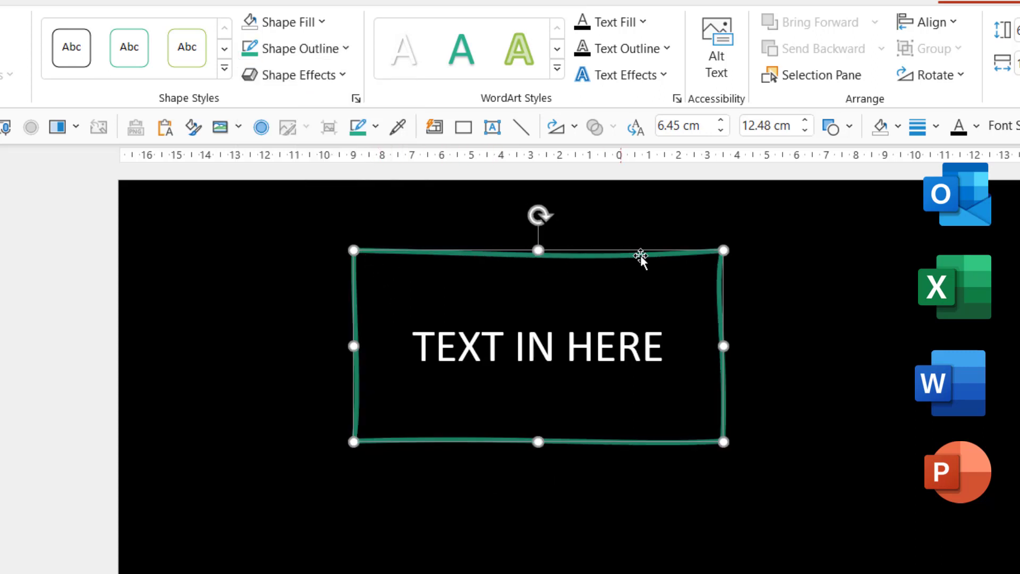
click(792, 337)
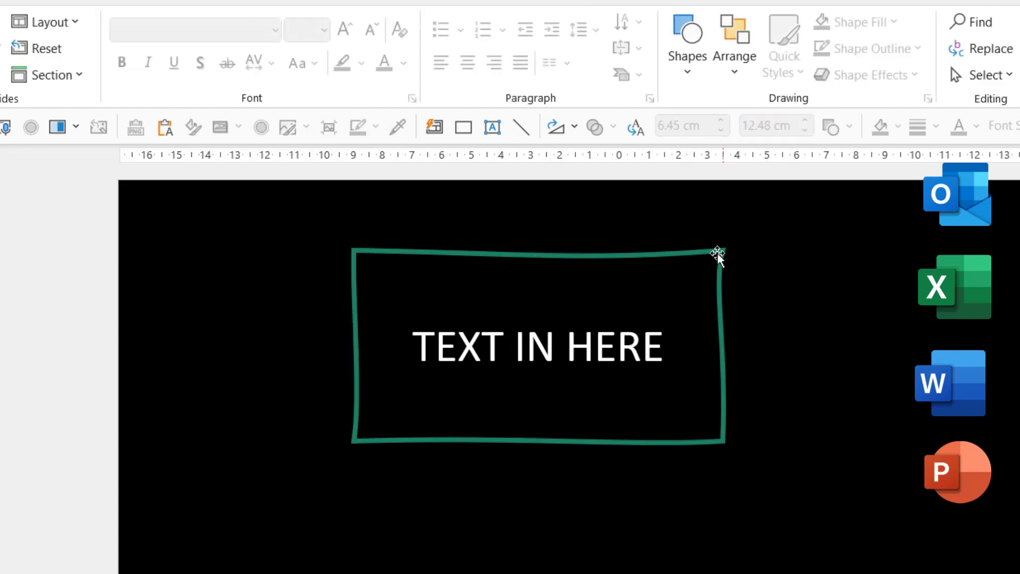
click(365, 260)
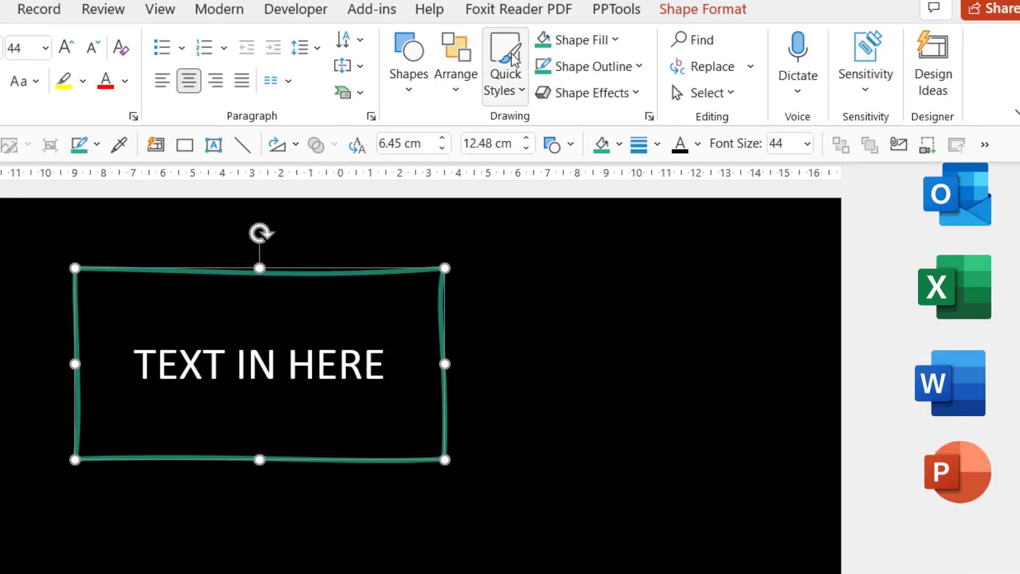
Fill the TEXT IN HERE box with theme green and give its outline the wavy sketched style
click(578, 40)
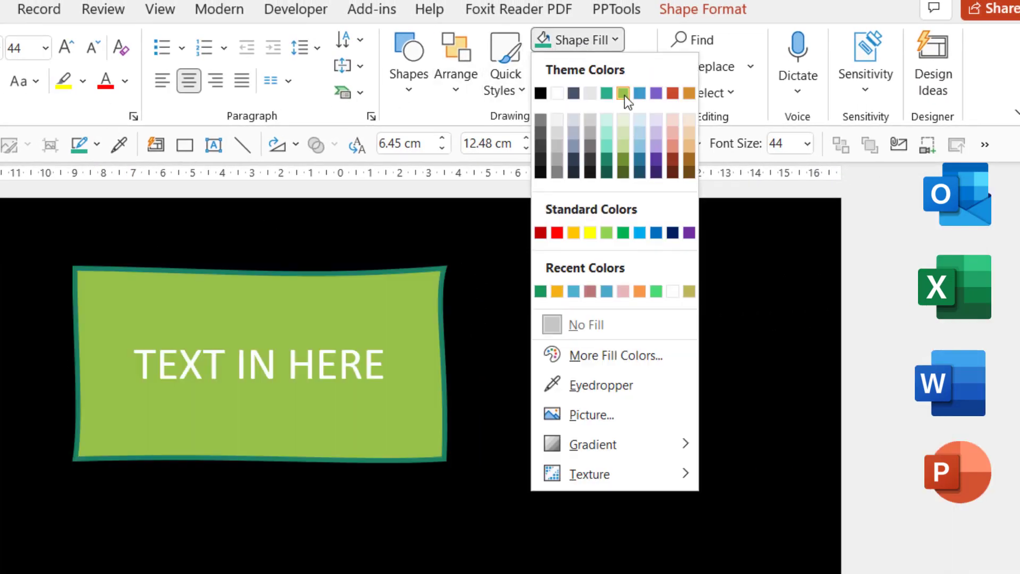
click(625, 94)
click(613, 68)
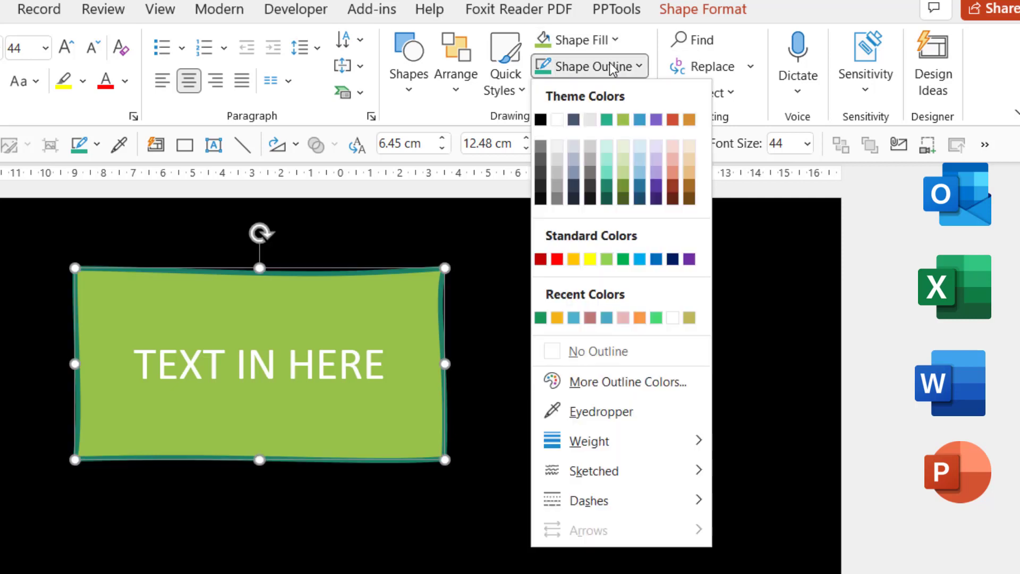
mouse_move(631, 447)
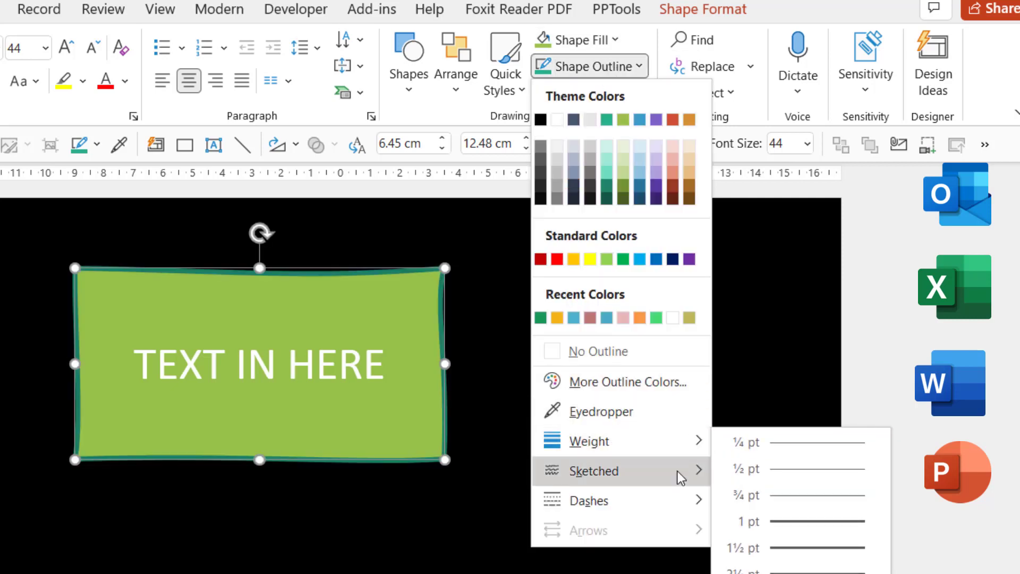
mouse_move(679, 471)
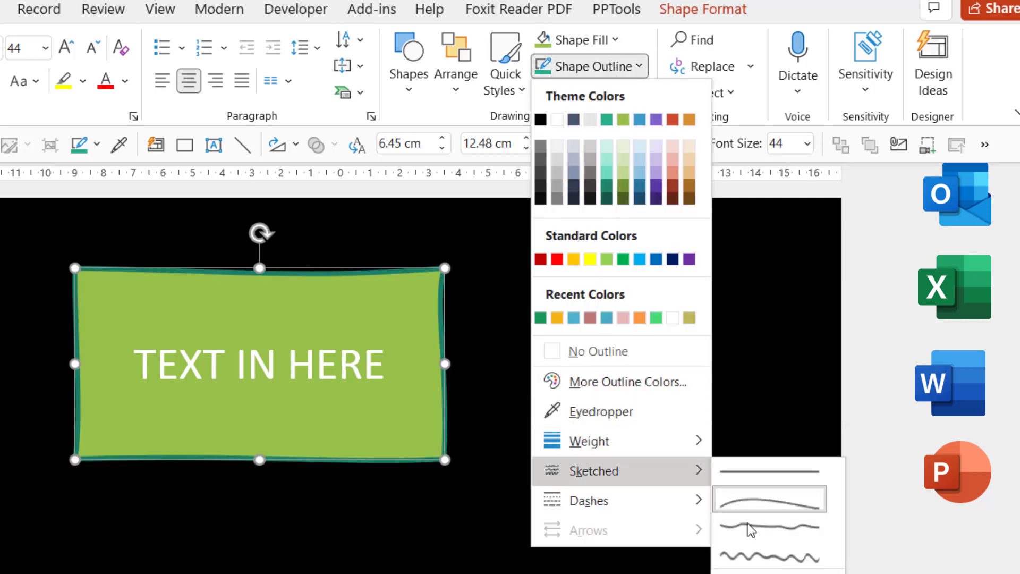
click(754, 559)
click(336, 537)
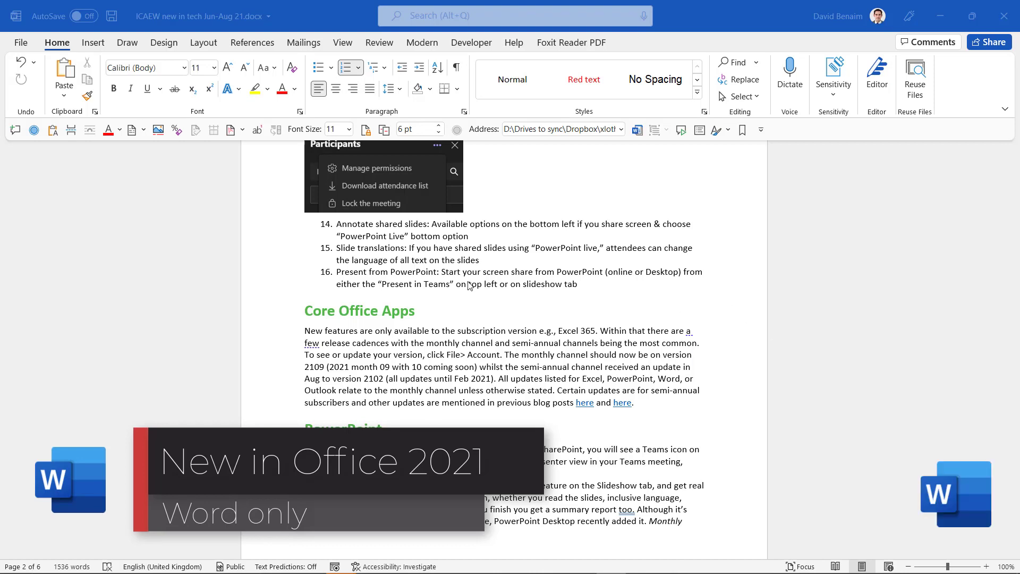
click(305, 20)
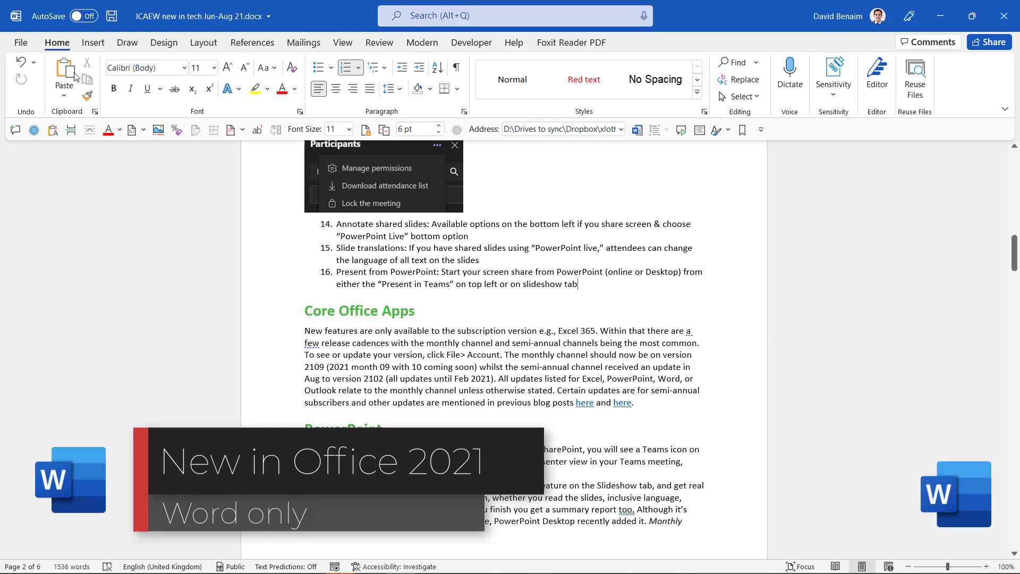
click(21, 44)
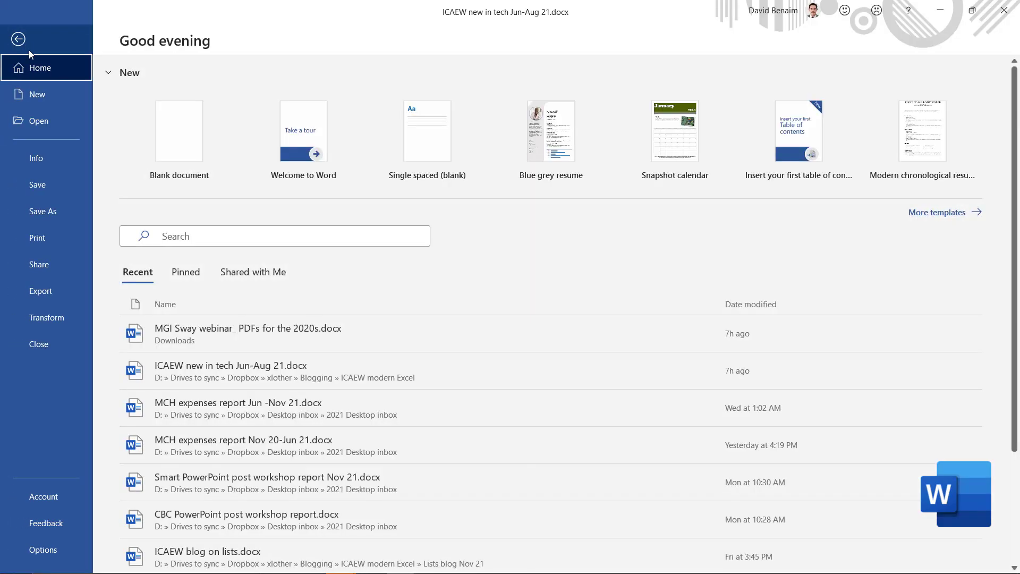
click(63, 494)
click(233, 282)
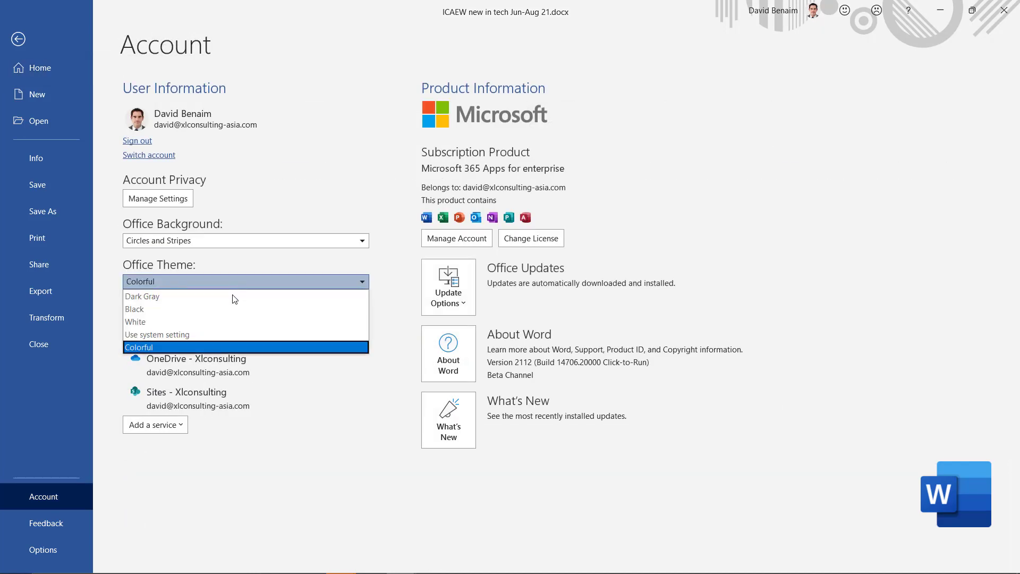
click(237, 307)
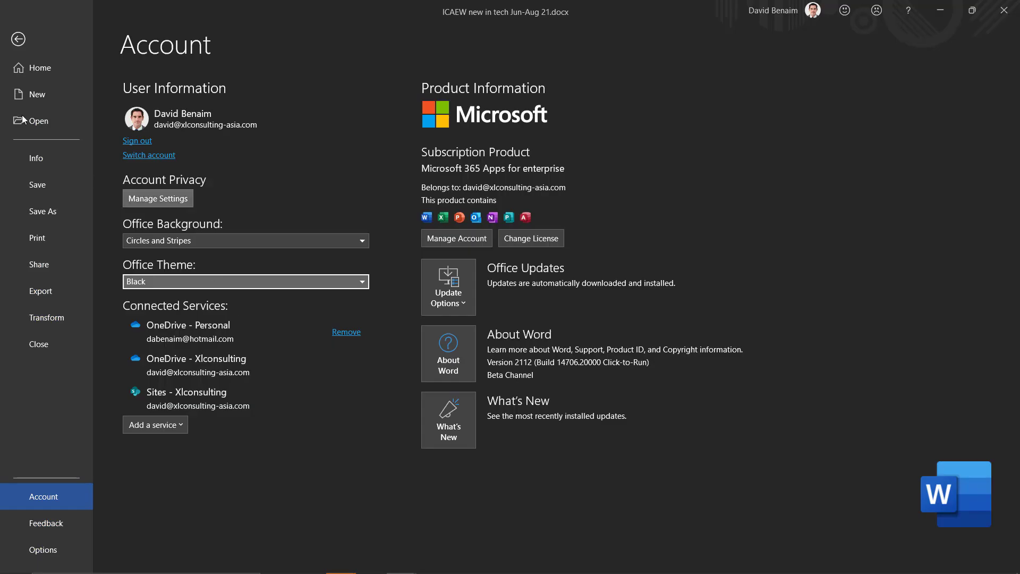
click(18, 39)
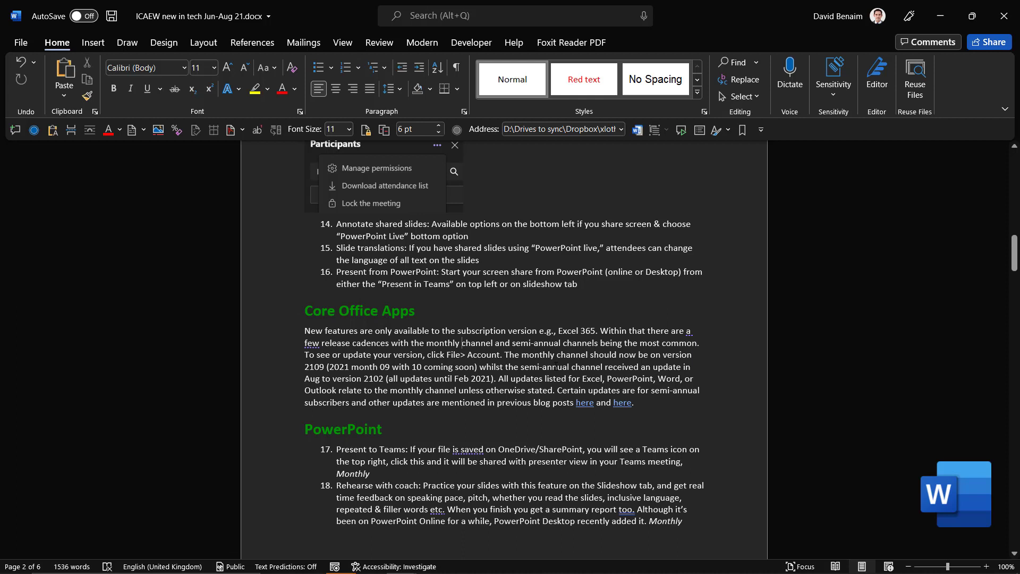
click(21, 48)
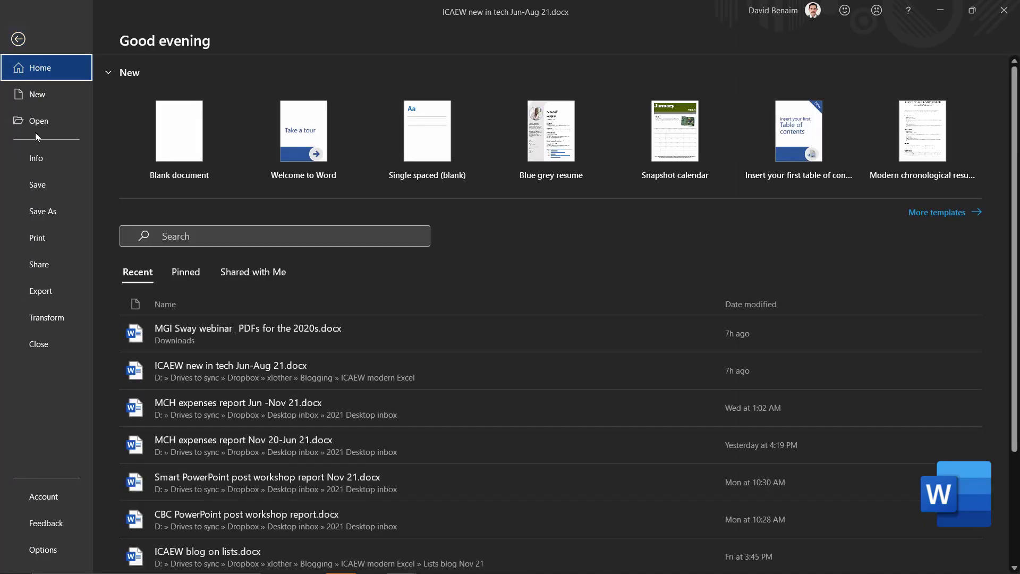
click(57, 492)
click(193, 282)
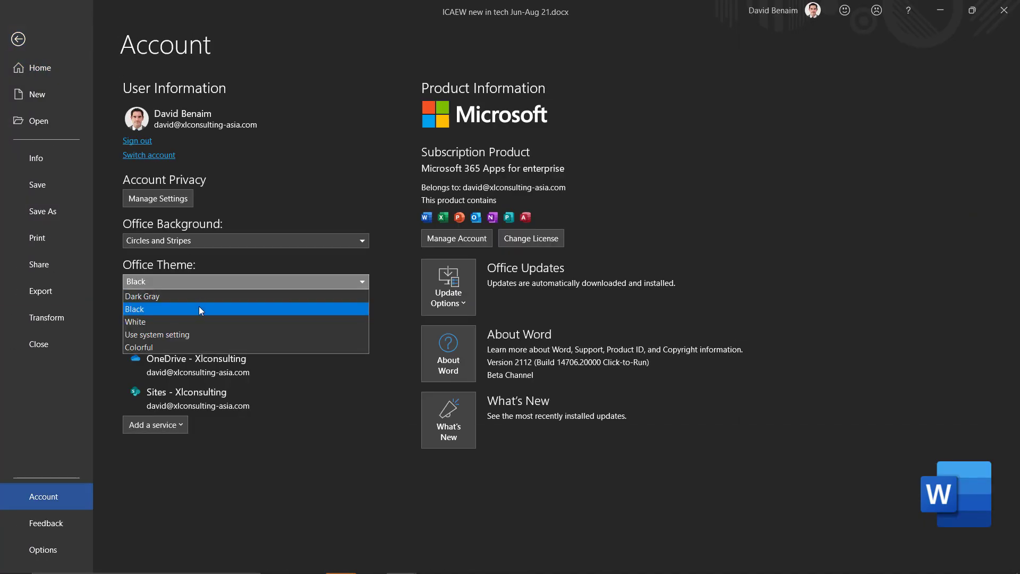
click(194, 347)
click(27, 42)
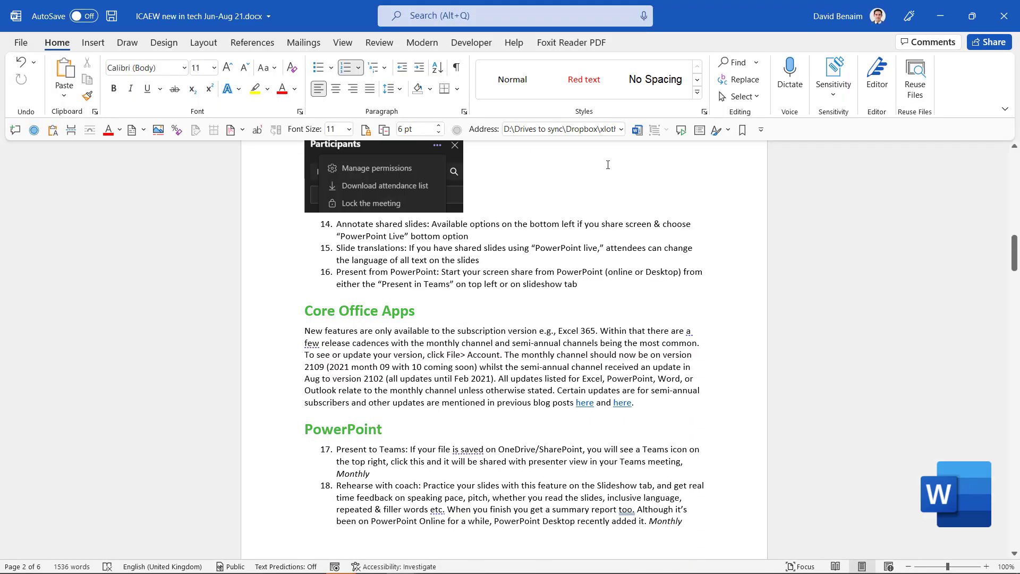
click(344, 41)
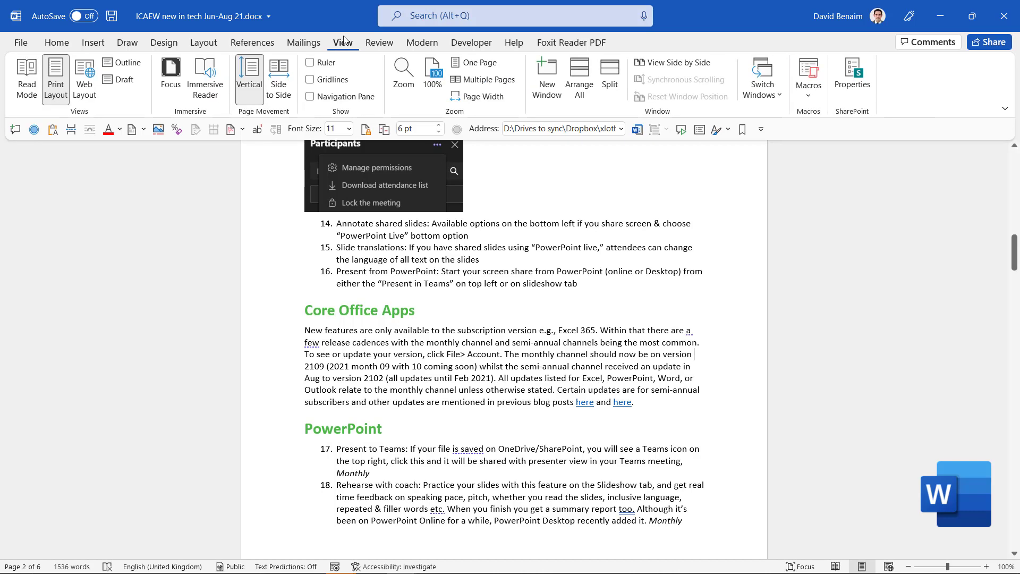
click(205, 85)
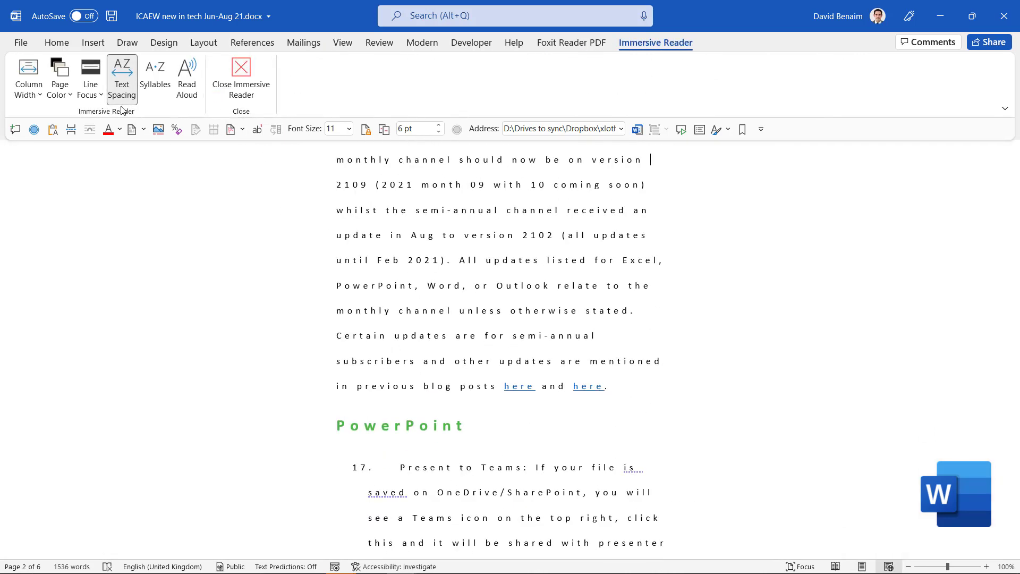
click(88, 90)
click(130, 151)
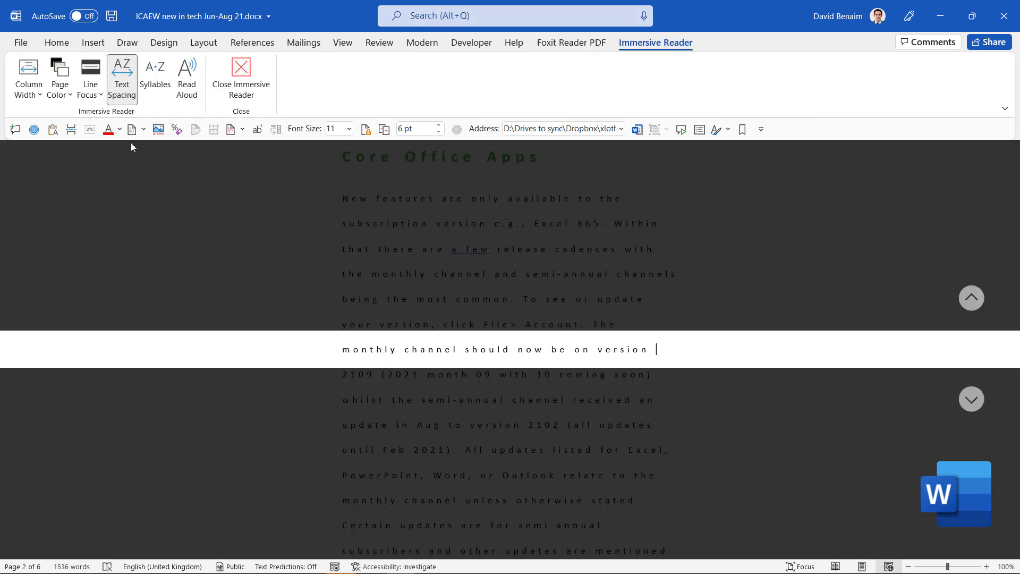
click(971, 400)
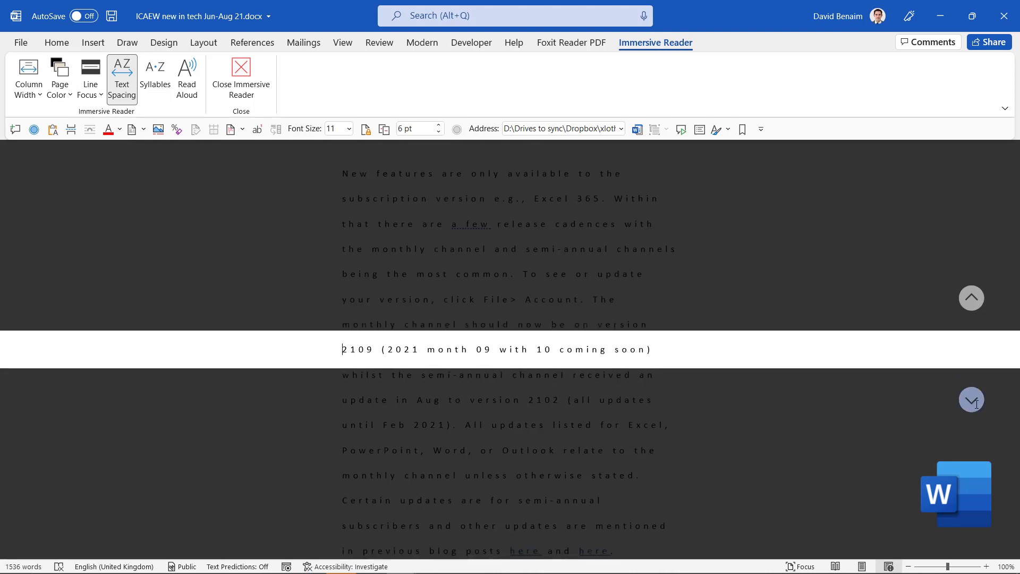
click(973, 401)
click(975, 403)
click(973, 402)
click(973, 401)
click(974, 401)
click(974, 402)
click(973, 402)
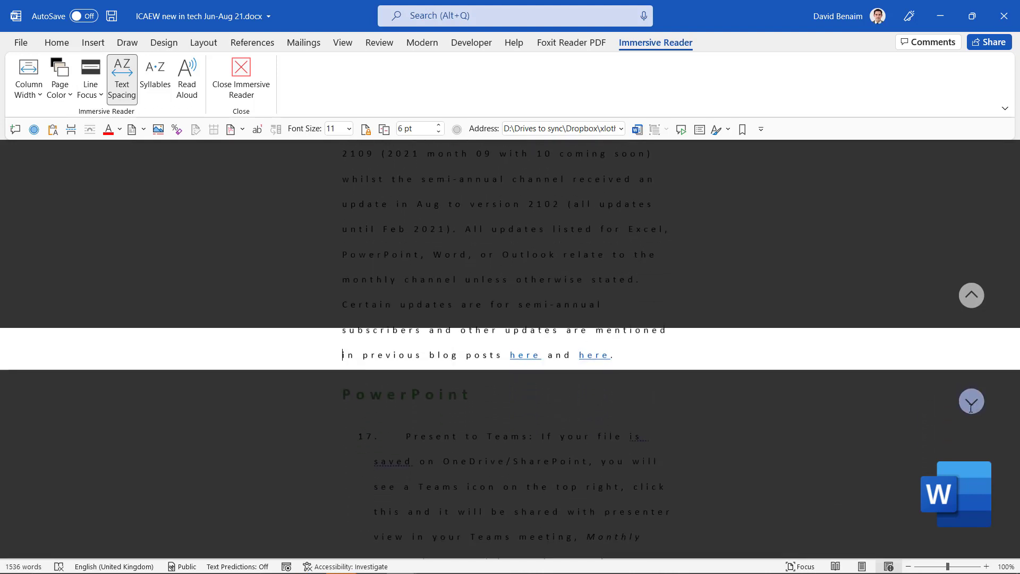
click(974, 402)
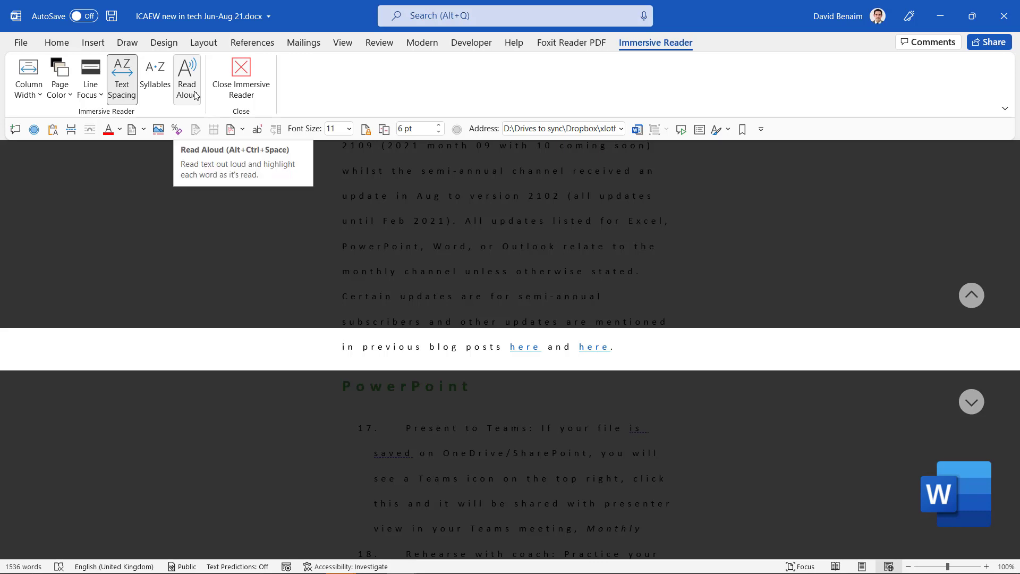
click(59, 80)
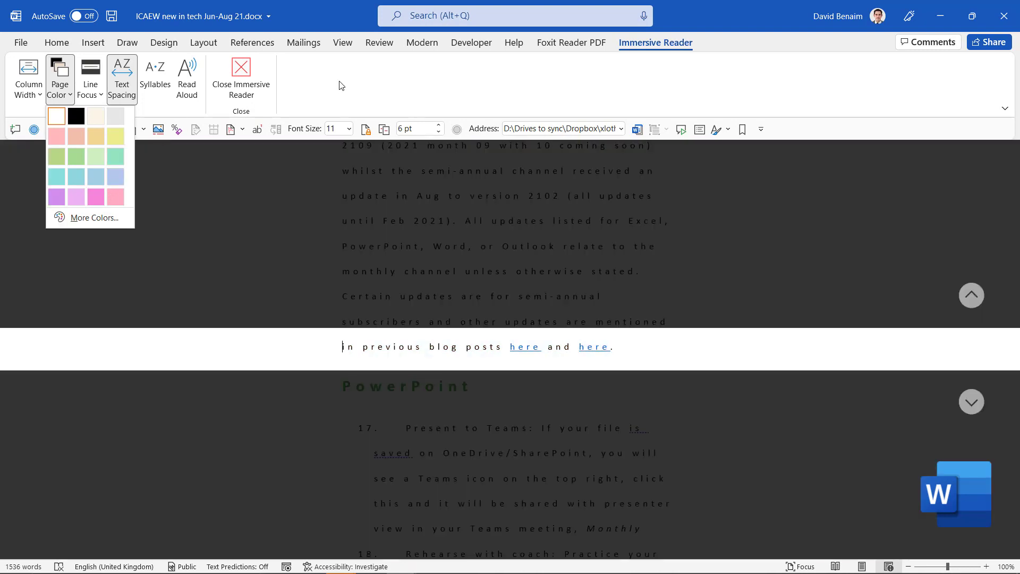
click(341, 85)
click(155, 79)
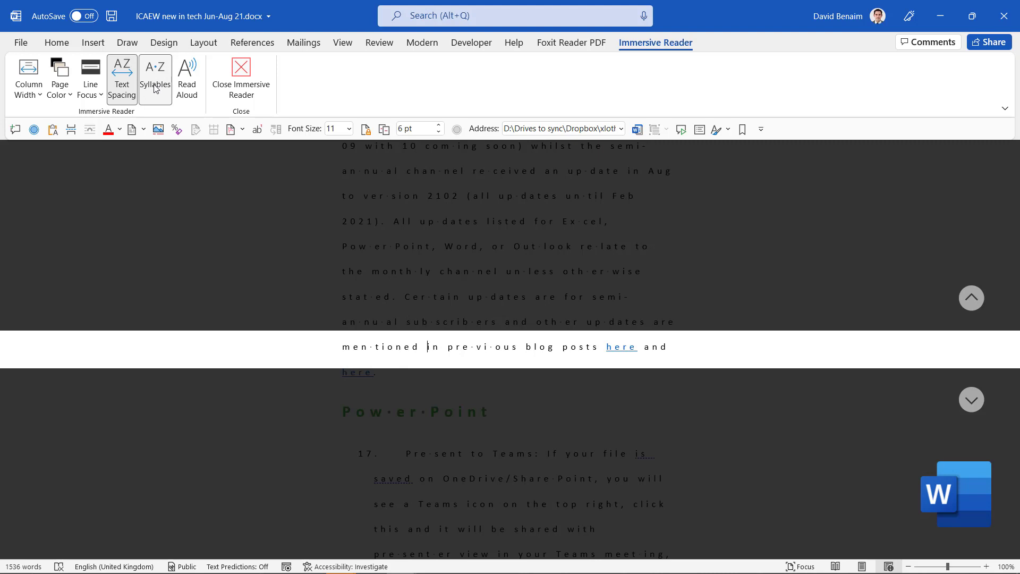
click(90, 79)
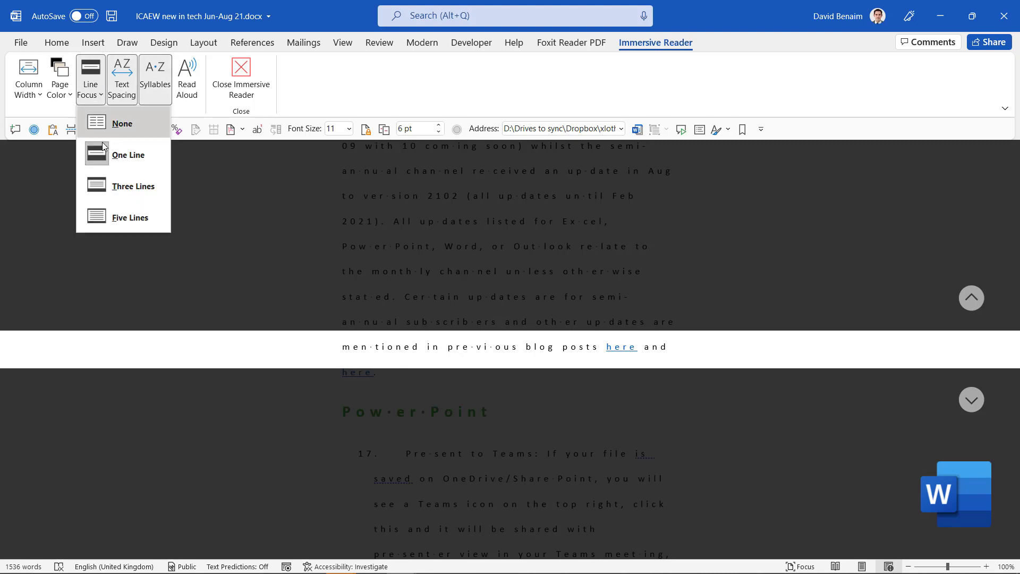
click(141, 215)
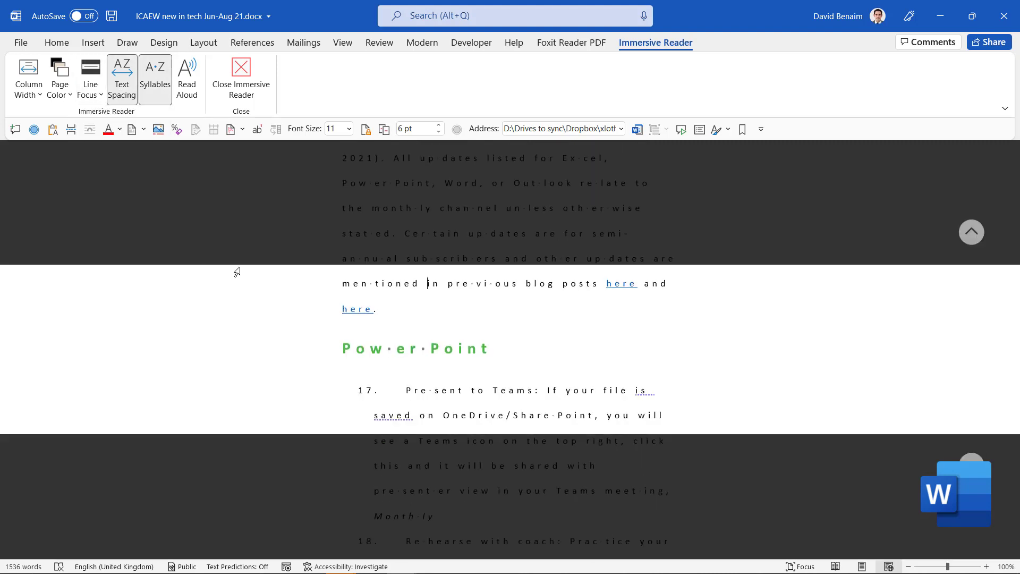
click(972, 232)
click(254, 70)
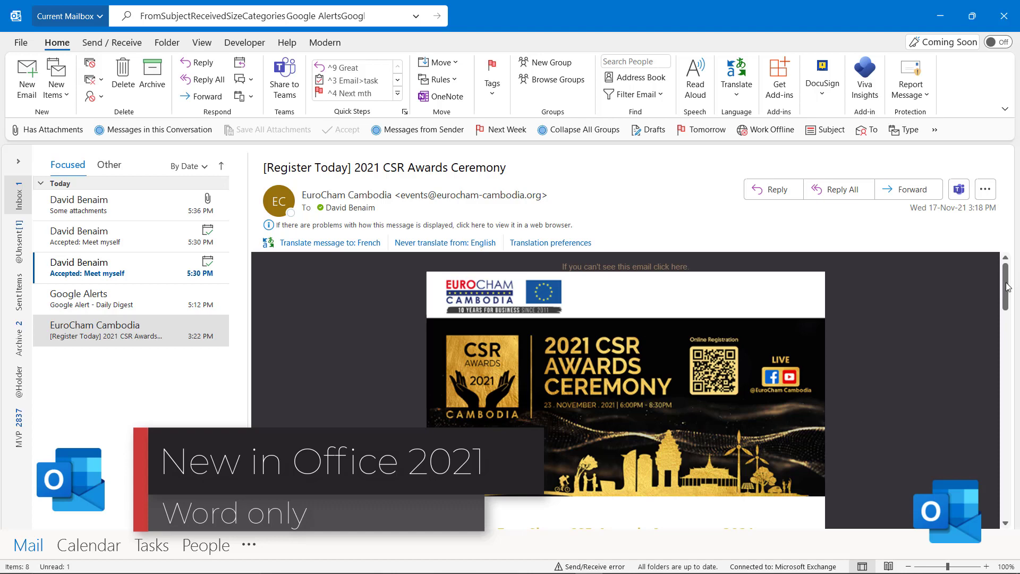
drag(1008, 287, 1008, 342)
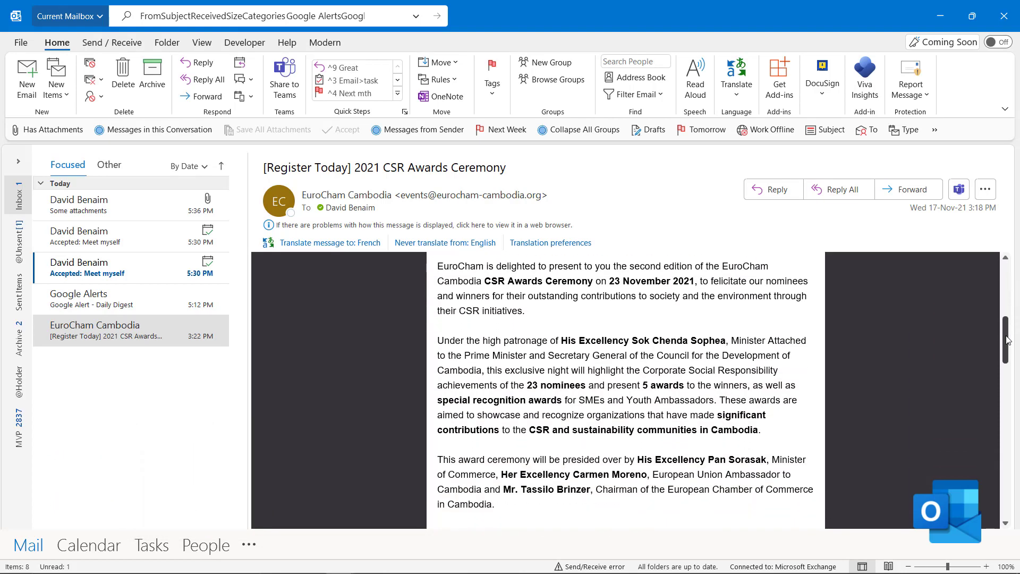
drag(583, 338, 685, 385)
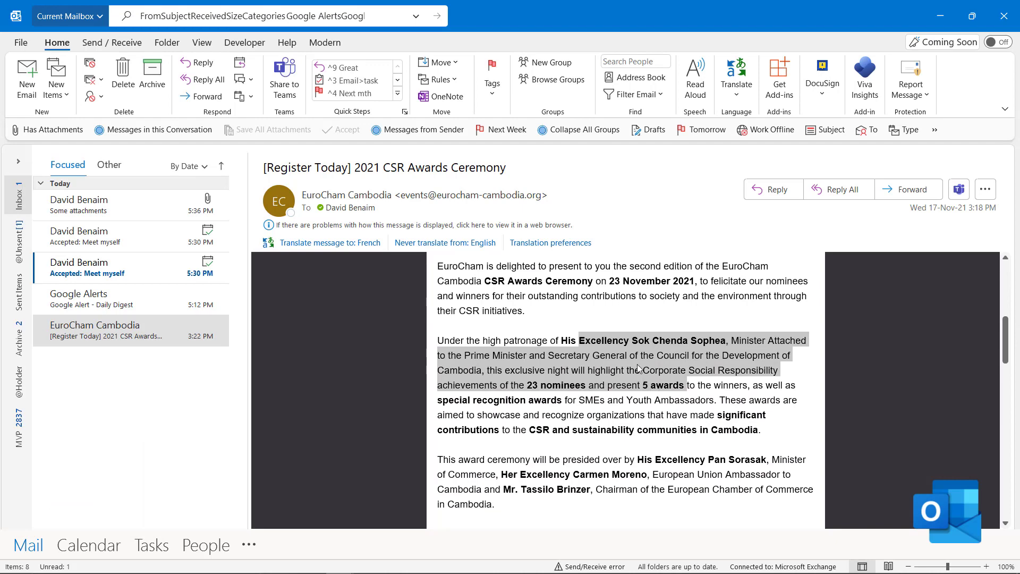
right_click(626, 352)
mouse_move(665, 401)
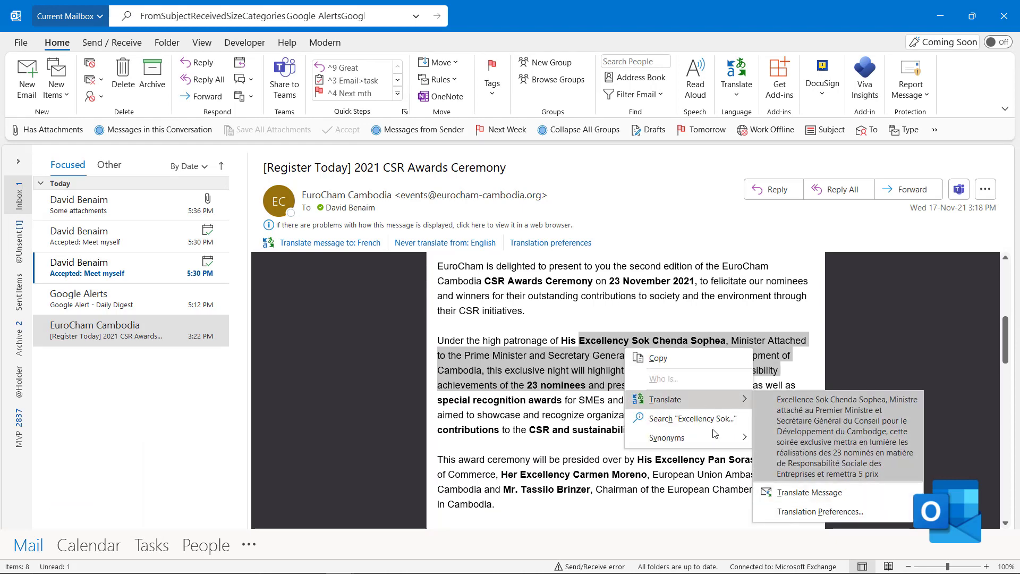
click(345, 311)
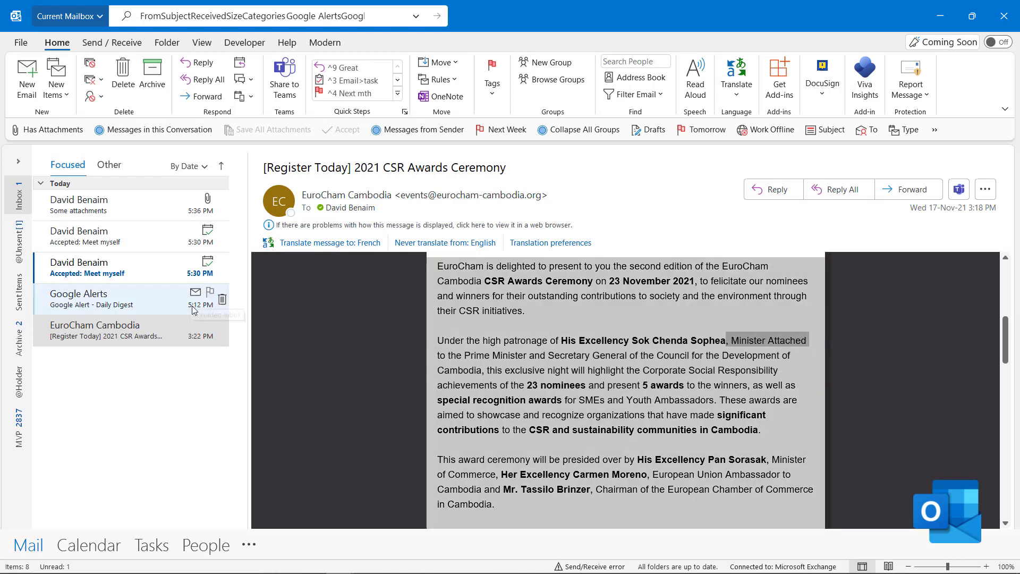
Open the EuroCham message in its own window and translate it into French
double_click(154, 332)
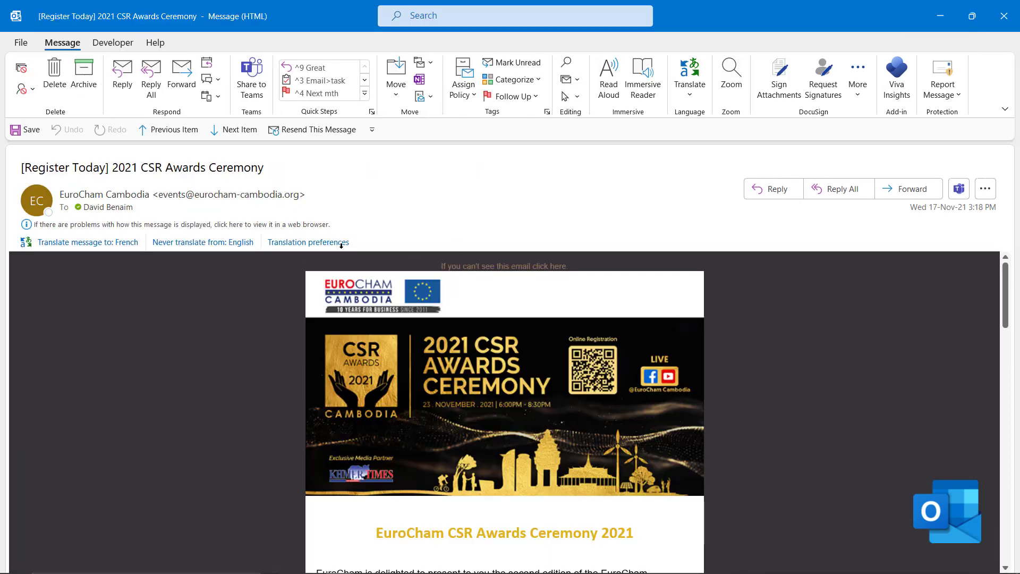
click(128, 243)
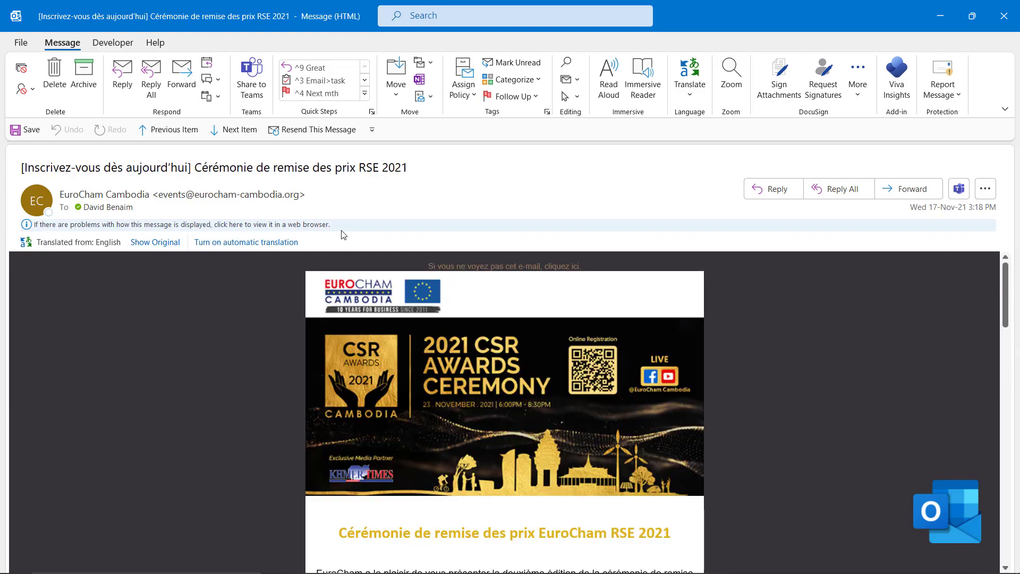
scroll(548, 303, down, 10)
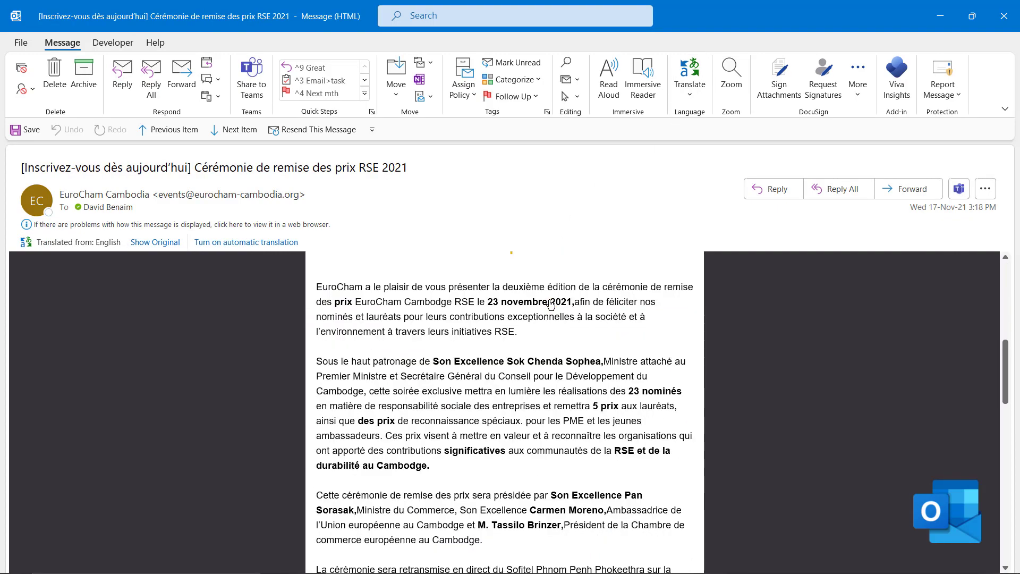
scroll(552, 301, up, 10)
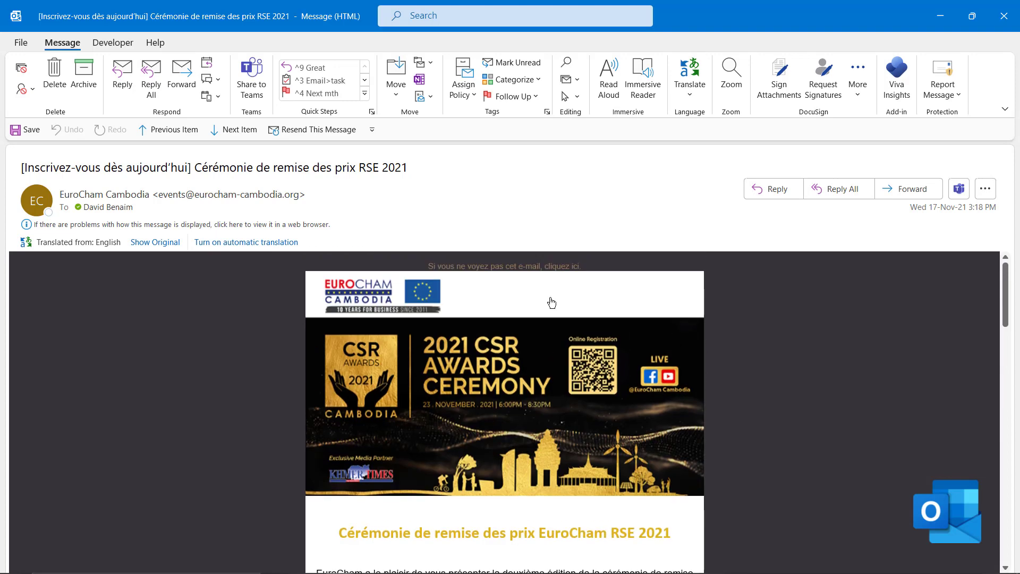
Review Translation Preferences, keeping French, cancel without changes, and close the message window
click(689, 87)
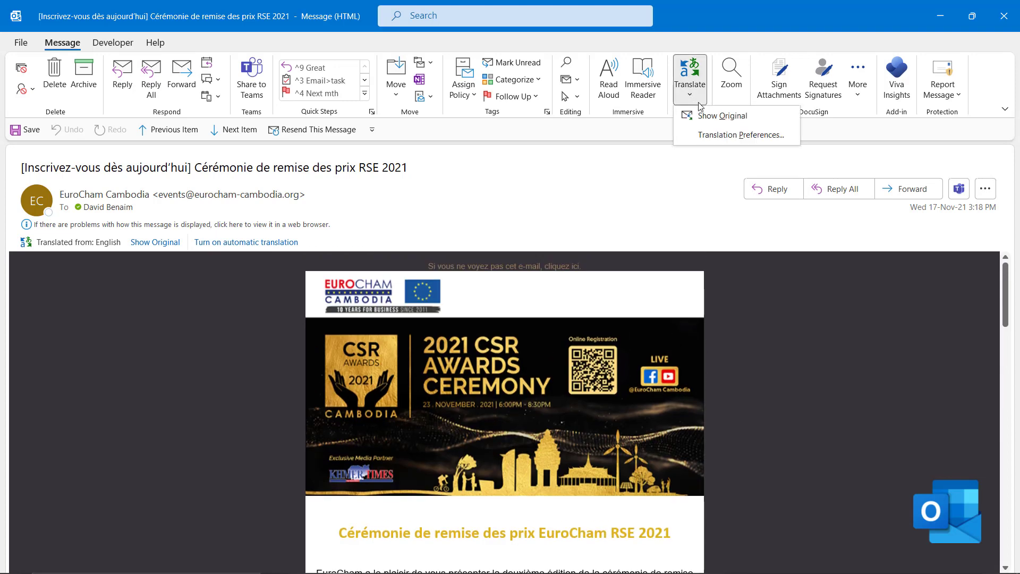
click(725, 134)
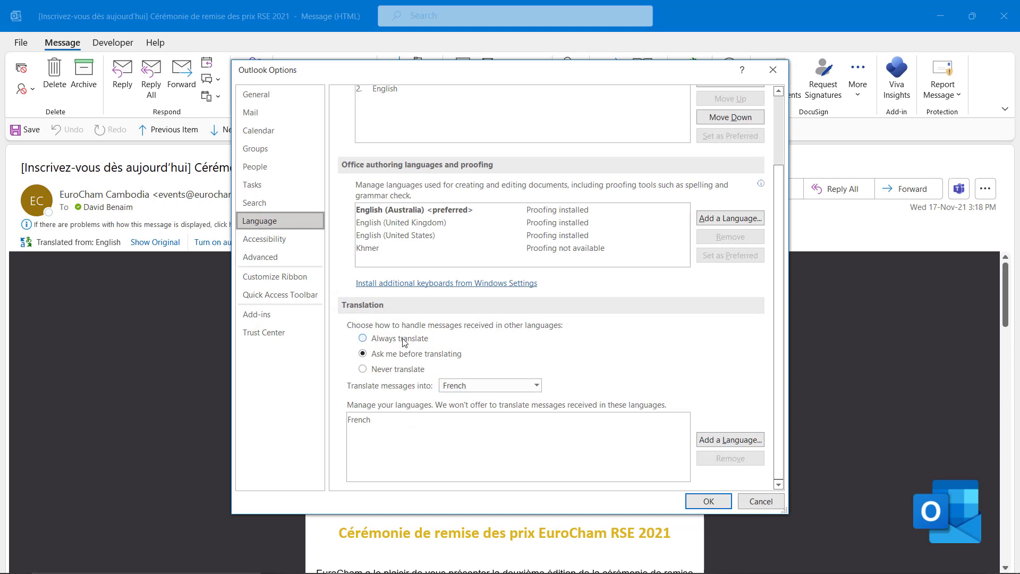
click(462, 391)
click(461, 391)
click(444, 424)
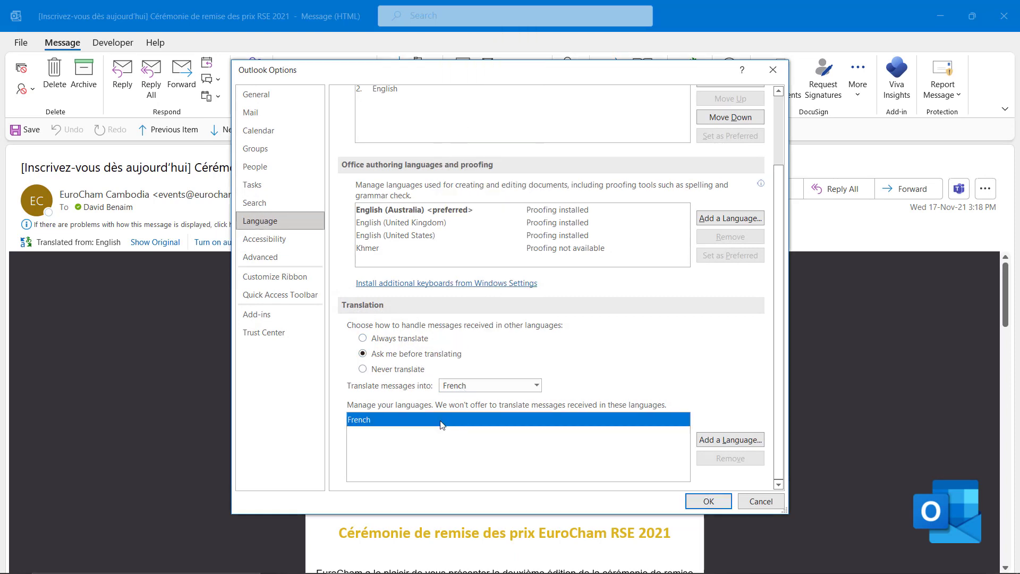
click(757, 500)
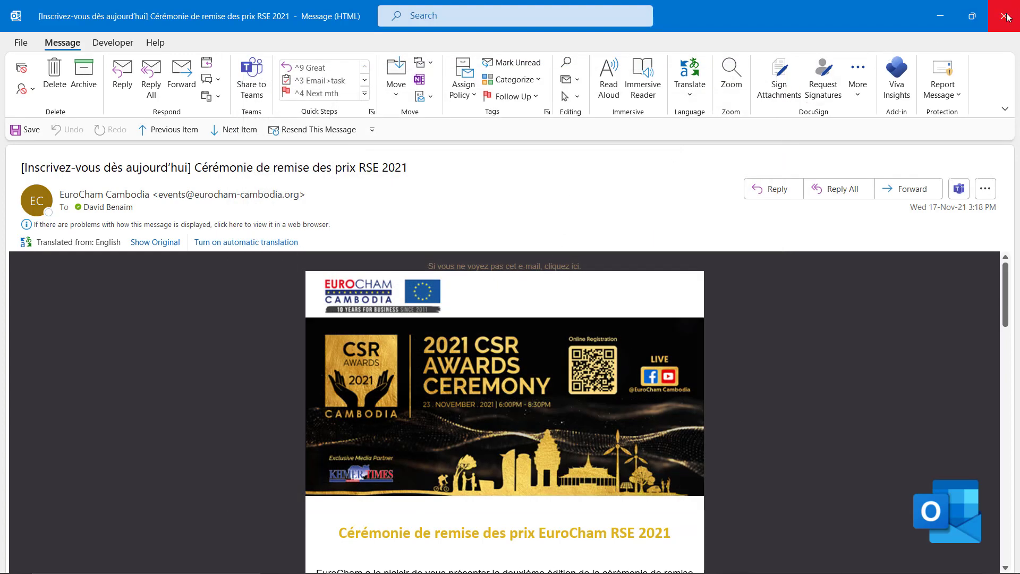
click(1006, 16)
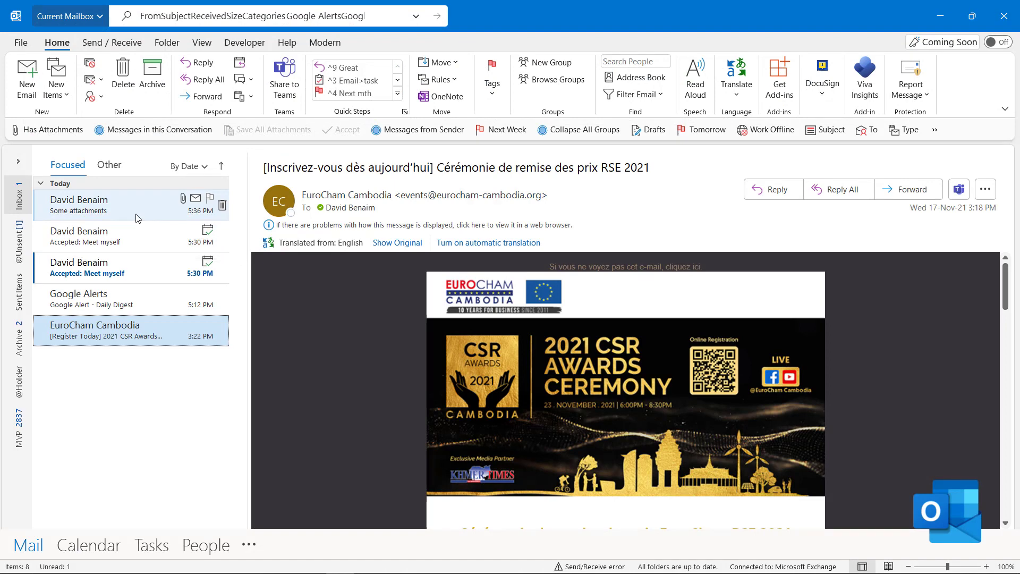
Preview Elephant.jpg in the Some attachments email, then start and cancel Save All Attachments
click(122, 207)
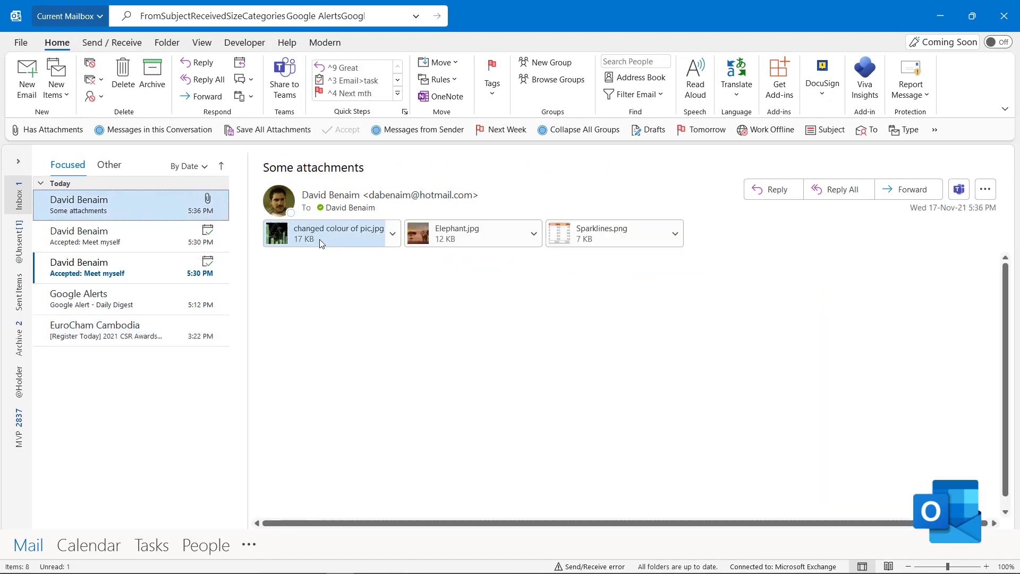
click(484, 231)
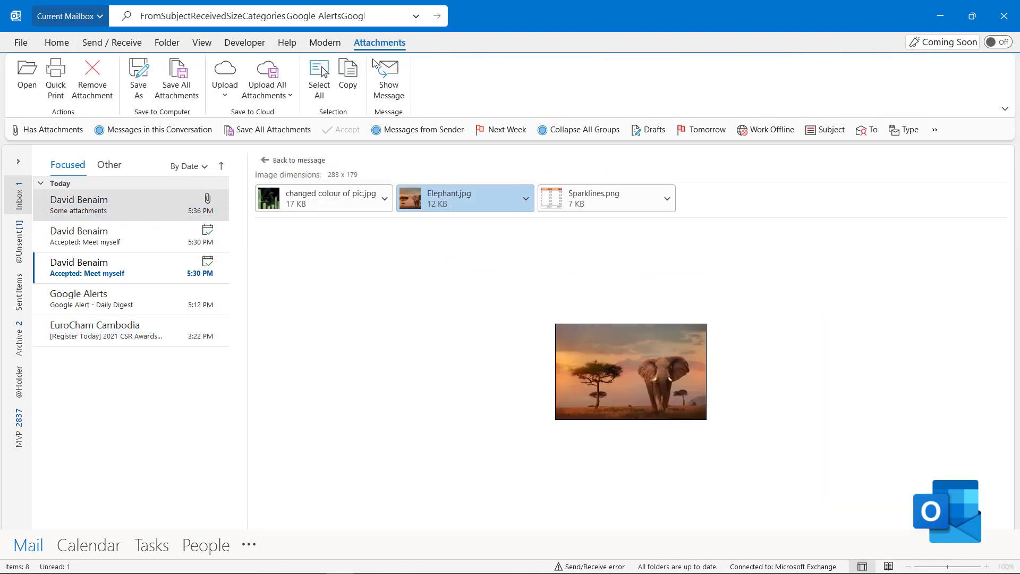
click(186, 80)
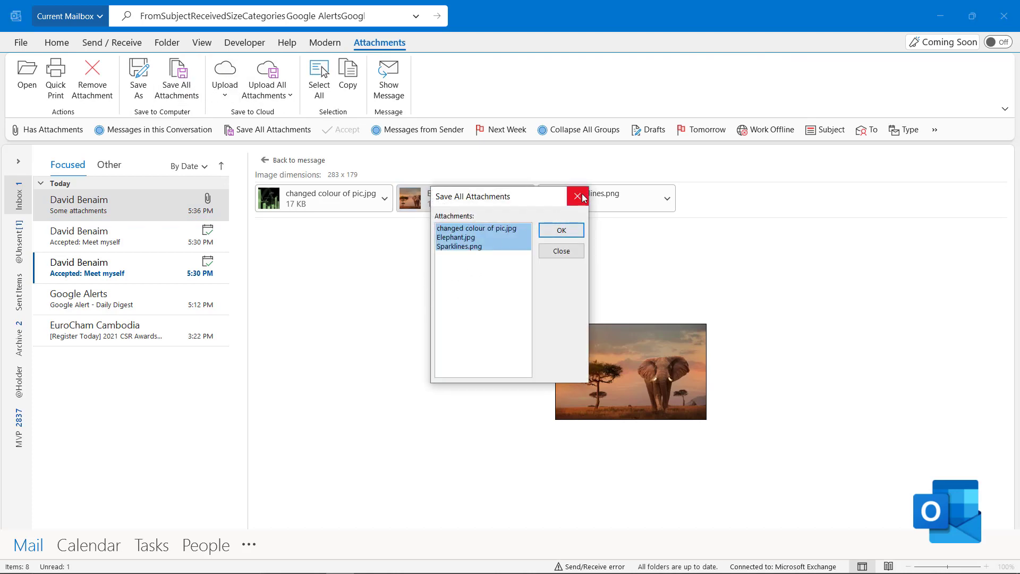
click(561, 230)
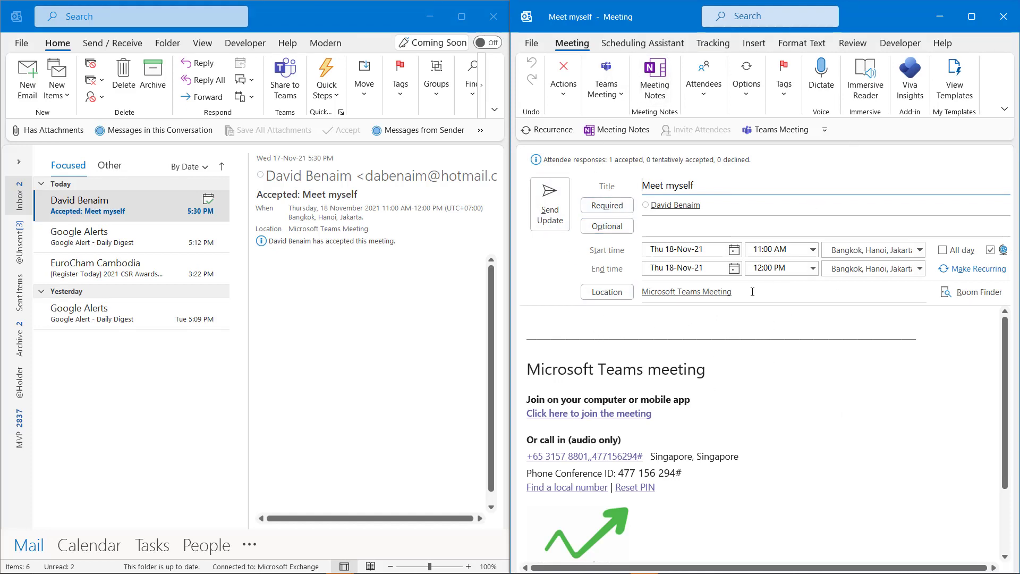
Show the Meet myself meeting's Tracking responses: organizer None, required attendee Accepted
click(713, 46)
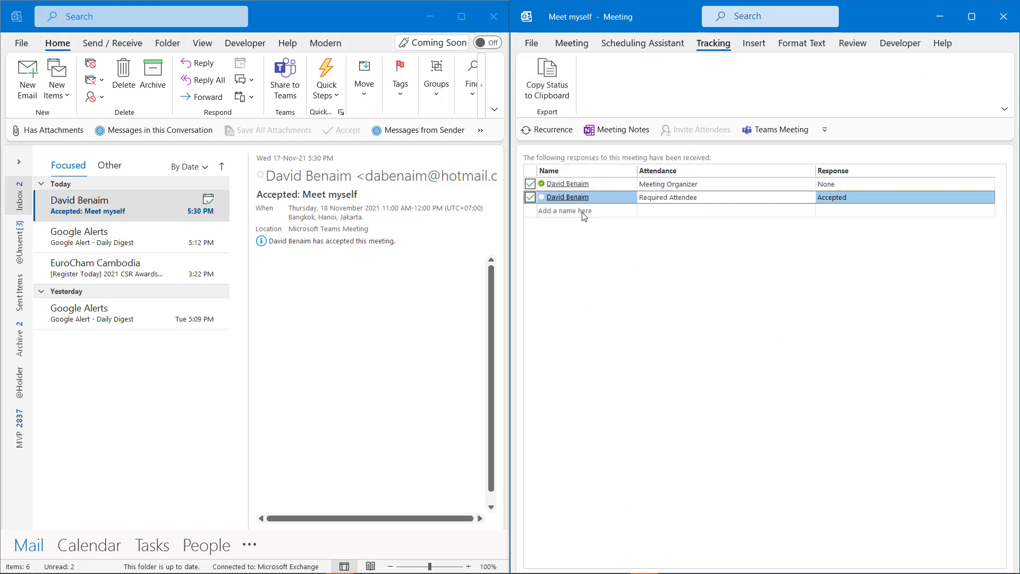
mouse_move(593, 198)
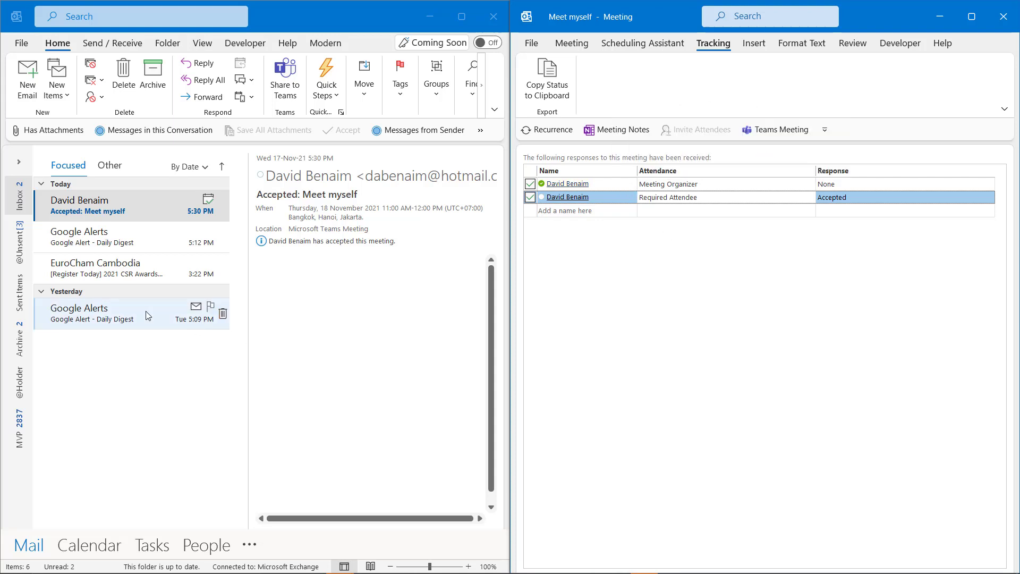
click(160, 422)
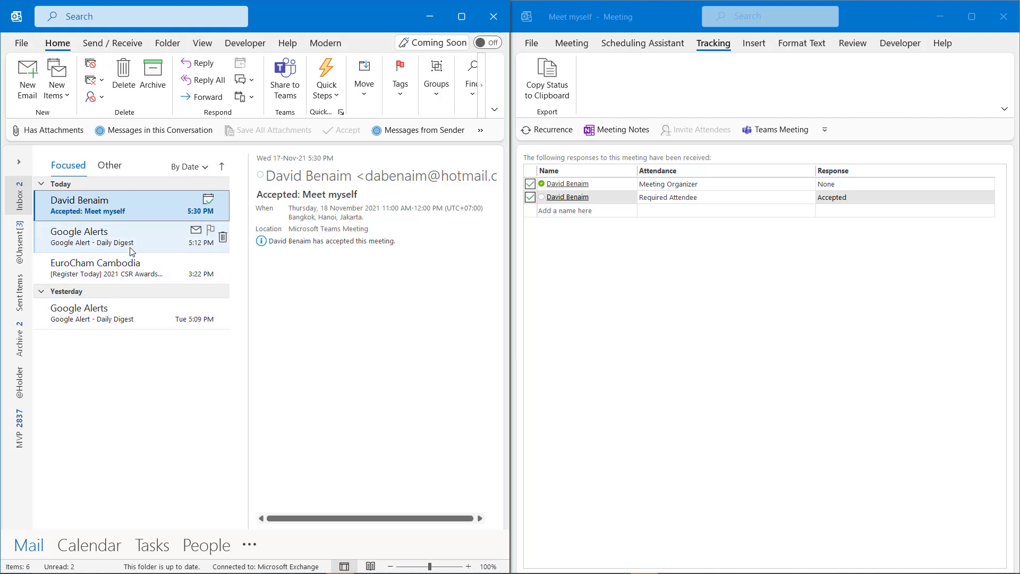
Check the Other inbox, including the ICAEW Excel Community message's actions, then return to Focused
click(103, 167)
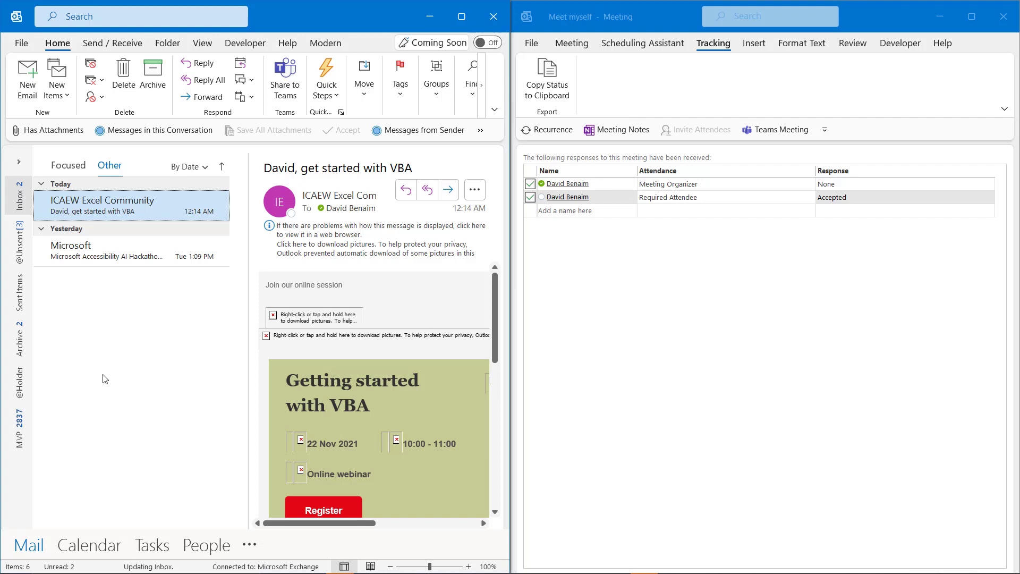
right_click(99, 207)
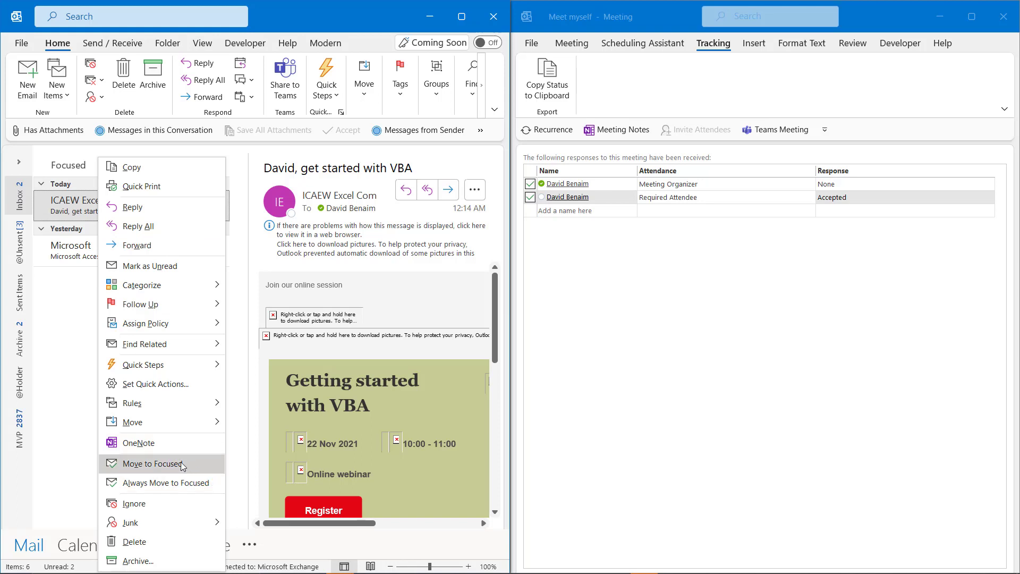
key(Escape)
click(85, 167)
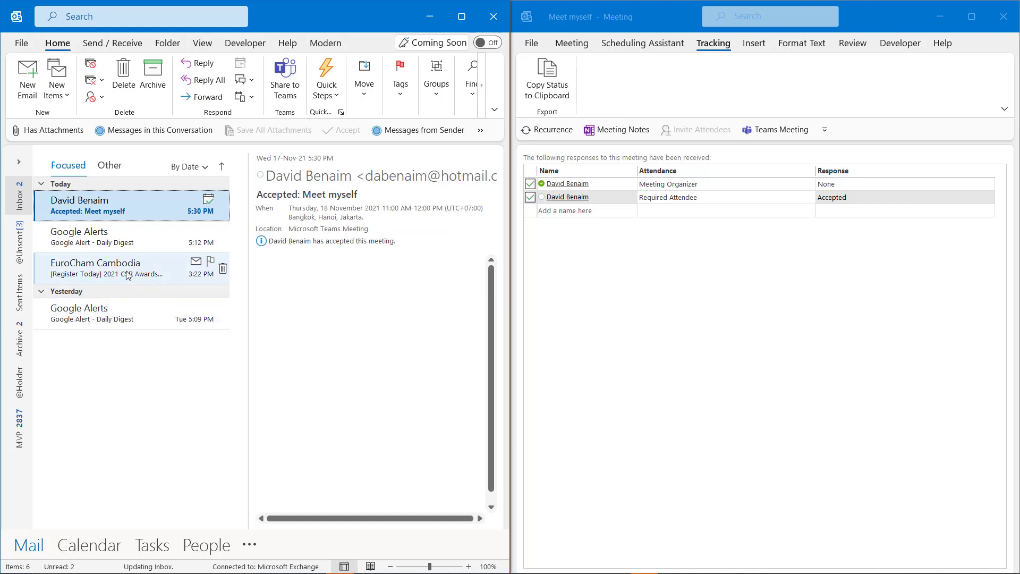
Set Google Alerts messages to always move to Other, confirming with Yes
right_click(129, 247)
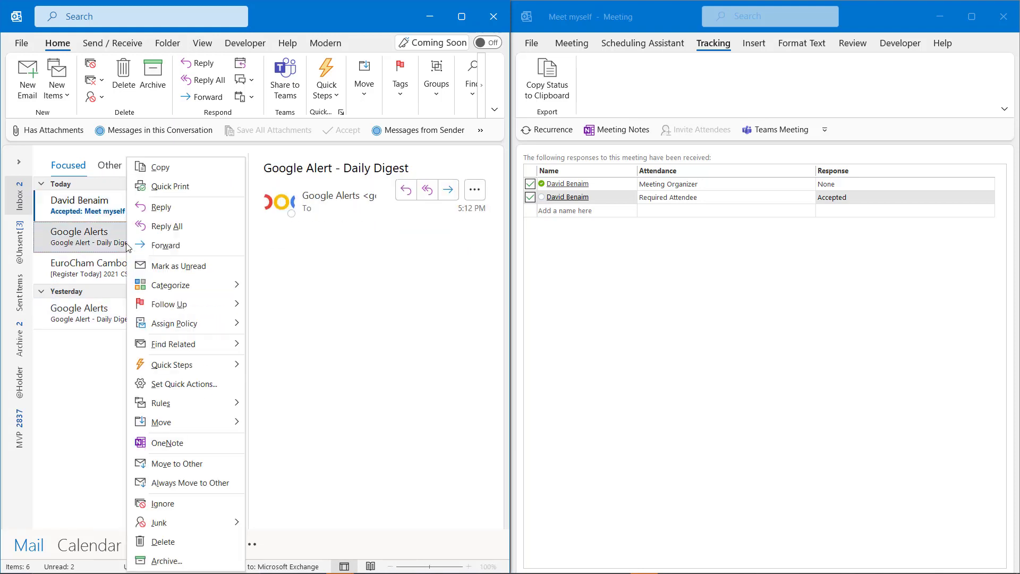
click(188, 484)
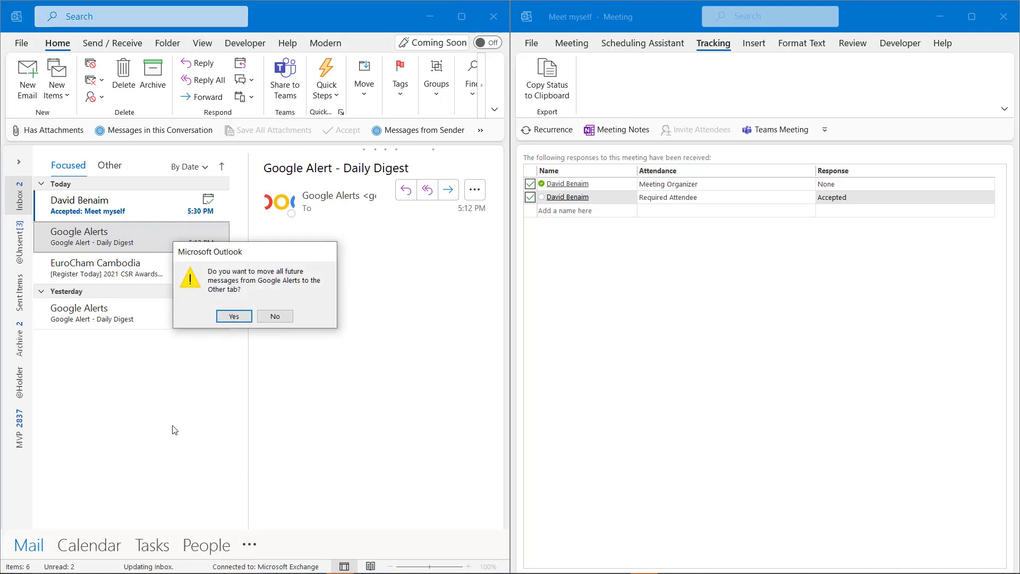
click(235, 317)
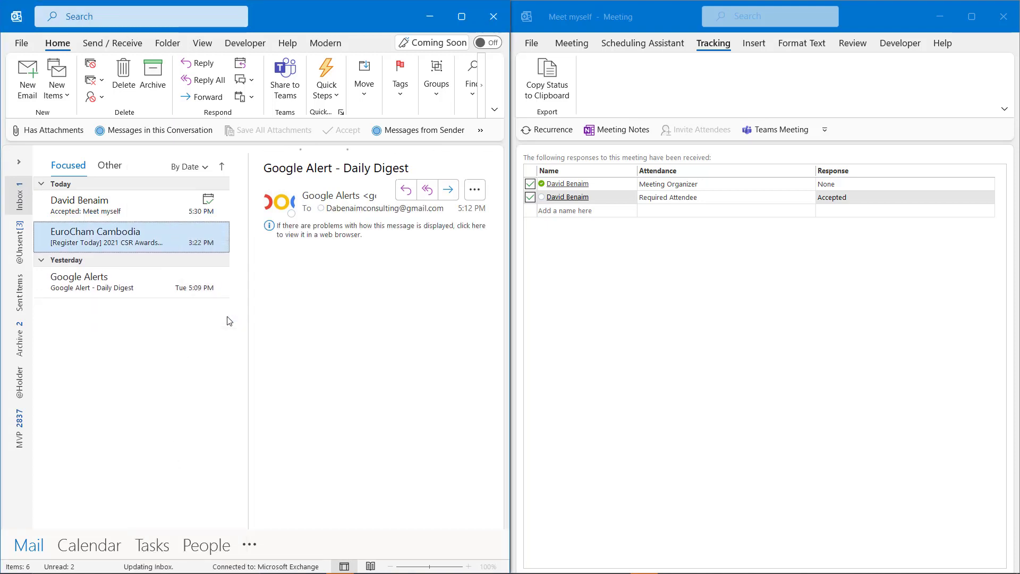
Move yesterday's older Google Alerts message from Focused into Other
click(146, 285)
drag(138, 288, 109, 164)
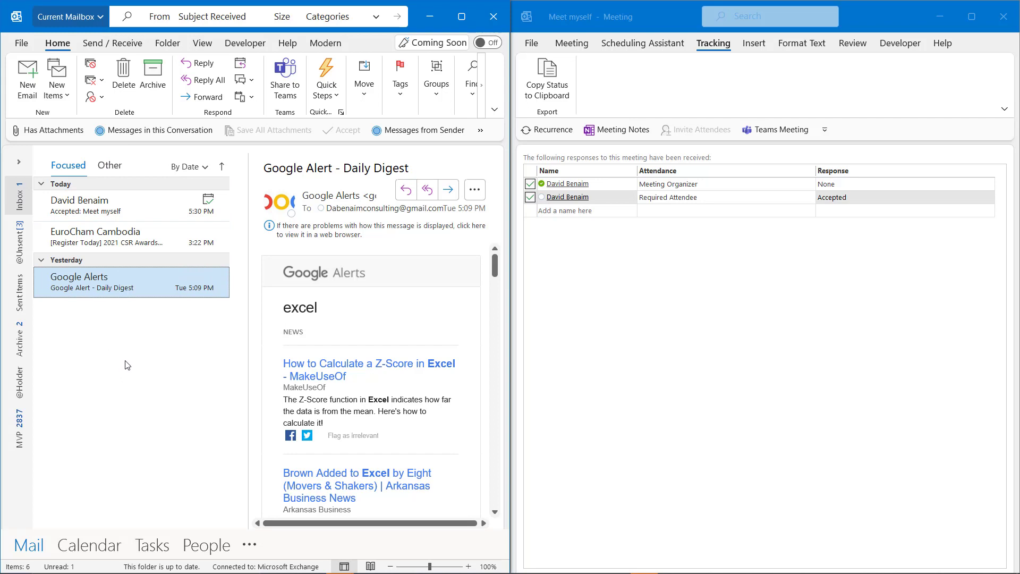
right_click(151, 283)
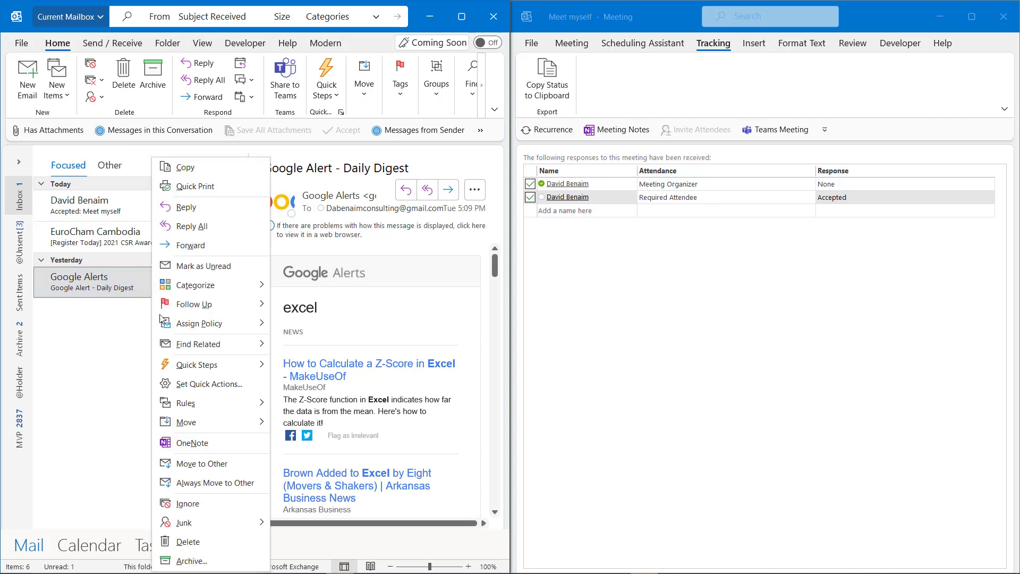
click(234, 463)
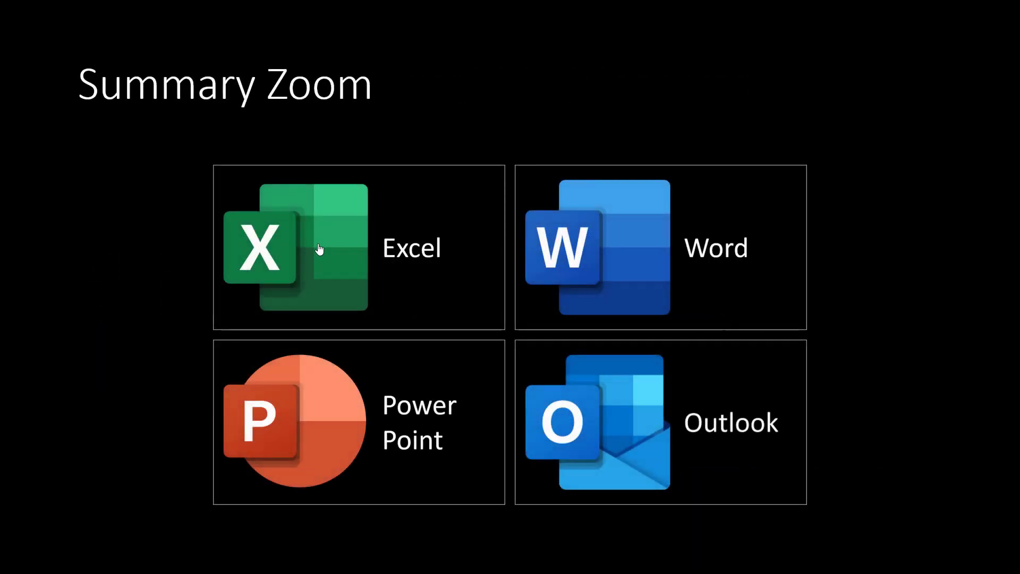
click(434, 267)
click(434, 263)
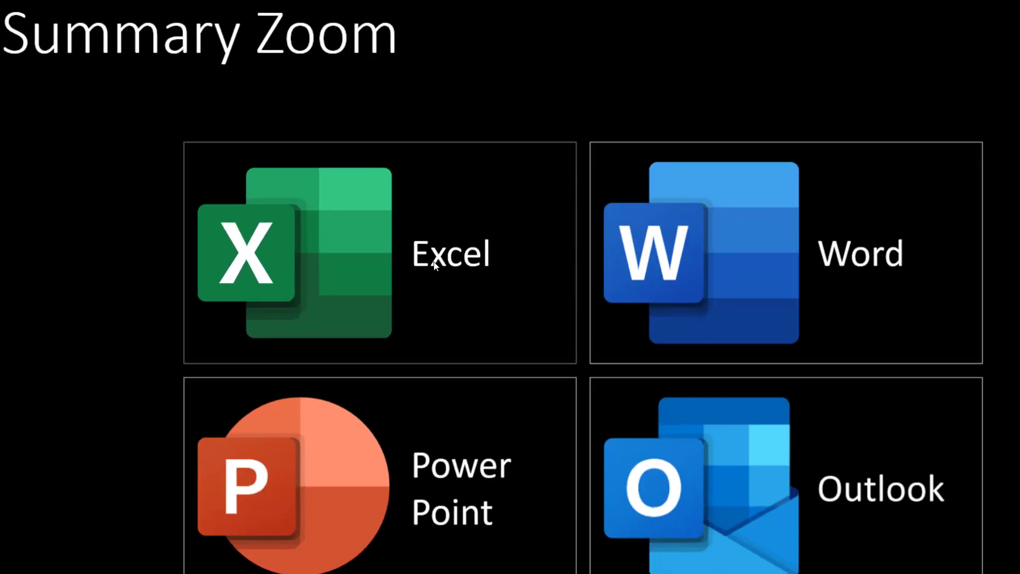